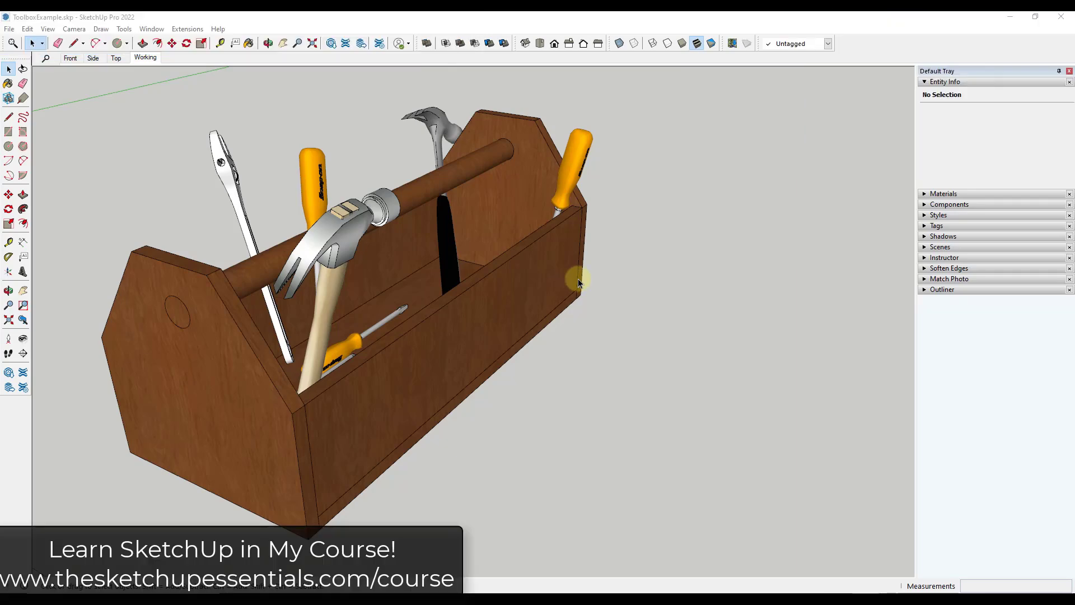
Select the hammers, screwdrivers and adjustable wrench in the model one by one to examine their entity info.
click(452, 143)
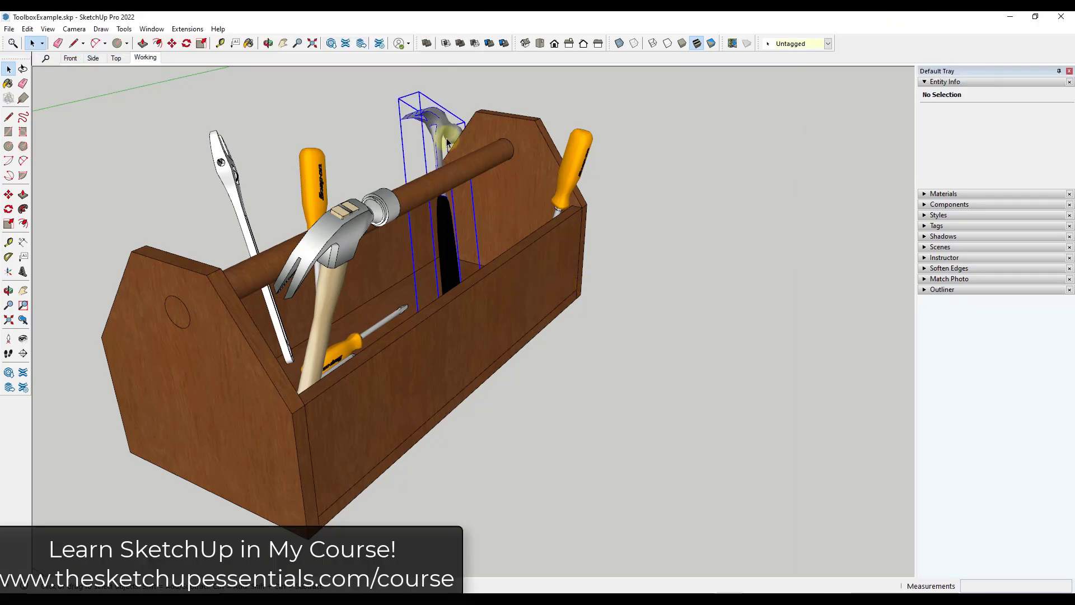
click(566, 152)
click(329, 167)
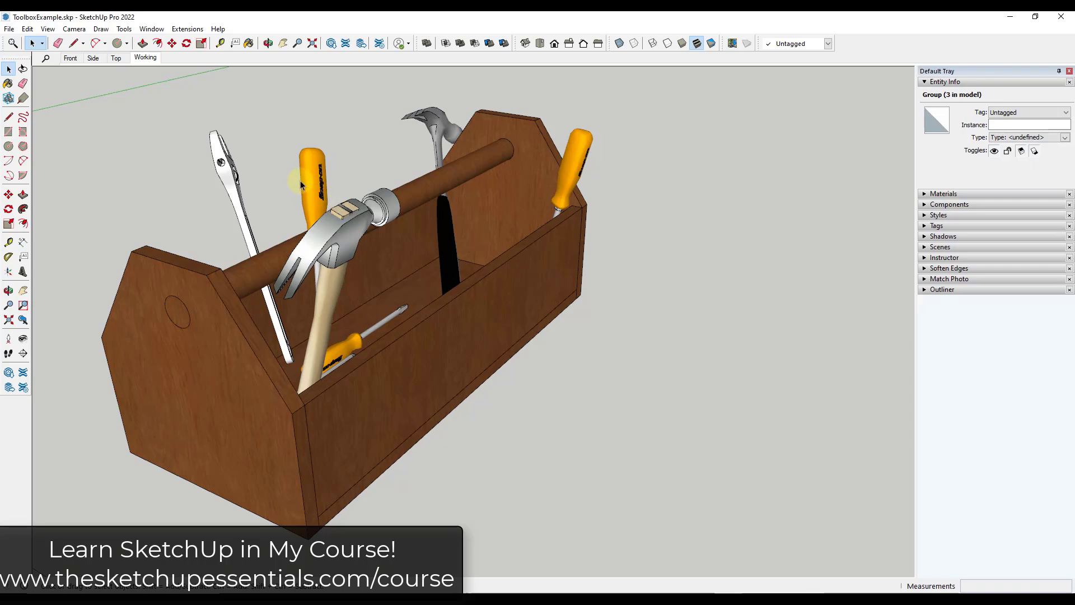
click(342, 230)
click(234, 197)
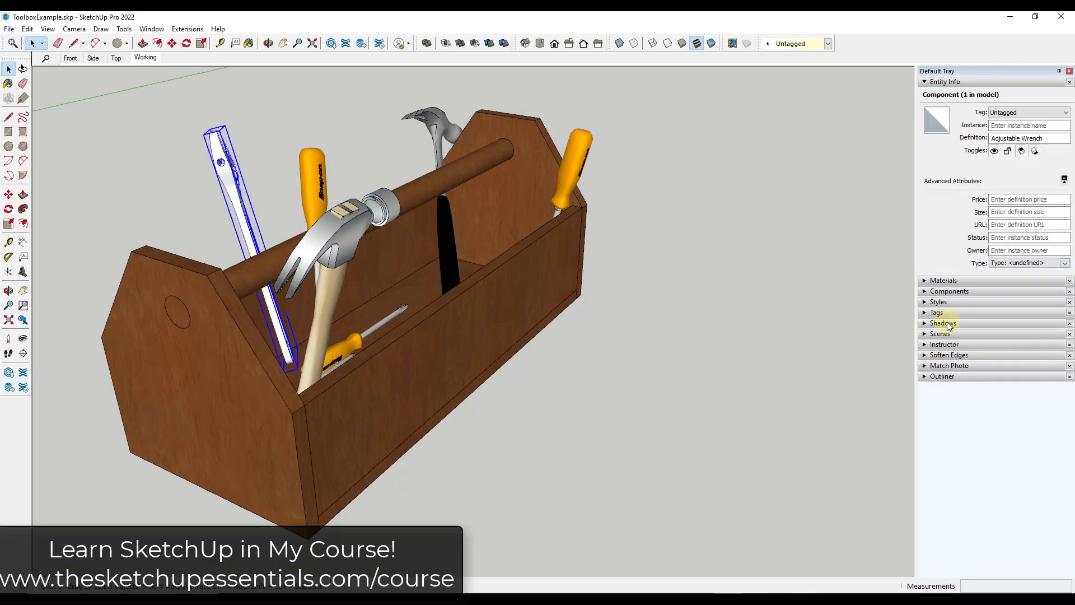
click(726, 192)
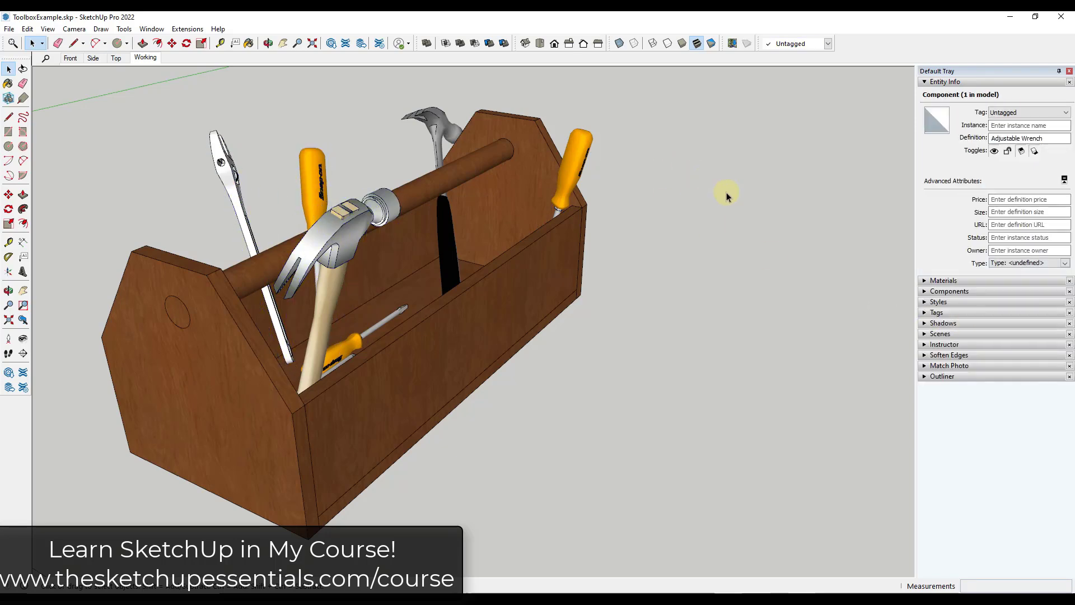
Collapse Entity Info, expand the Outliner, and select its wrench, hammer, Flathead - Large and first group entries to locate them in the model.
click(920, 83)
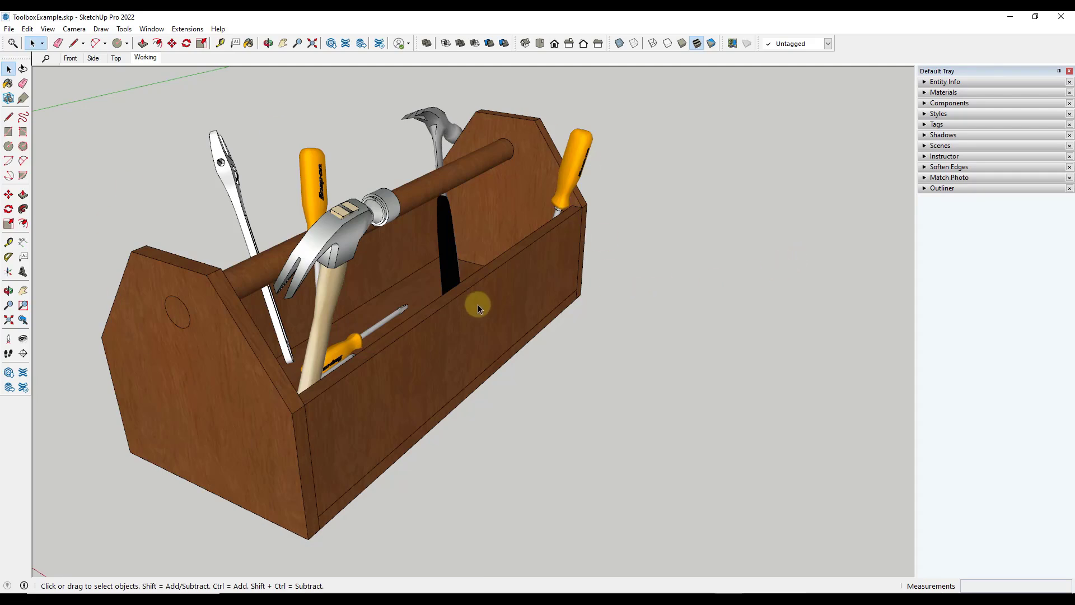
click(924, 189)
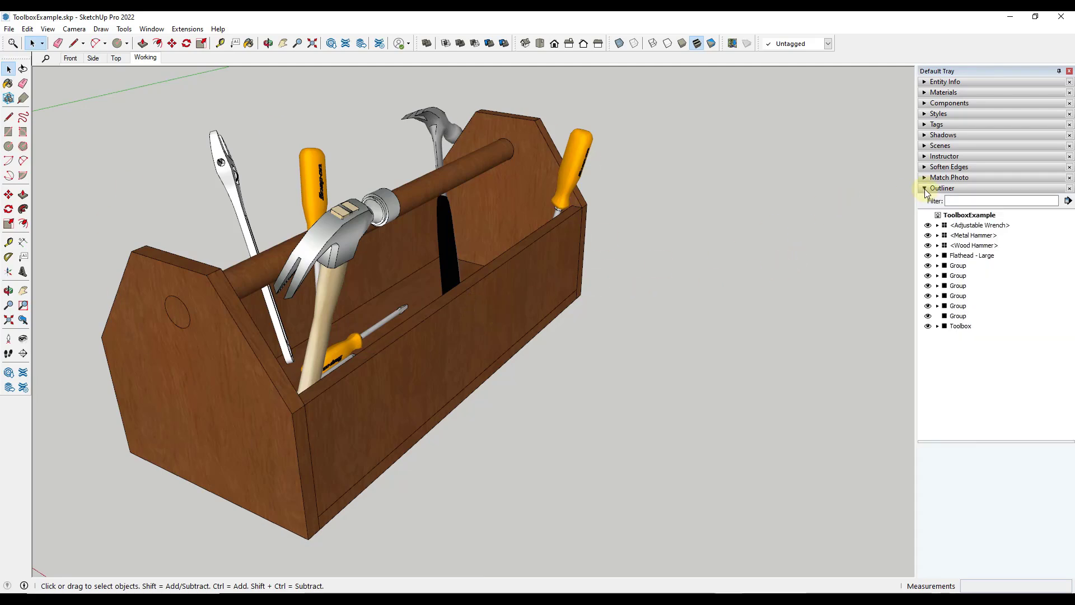
click(965, 225)
click(966, 236)
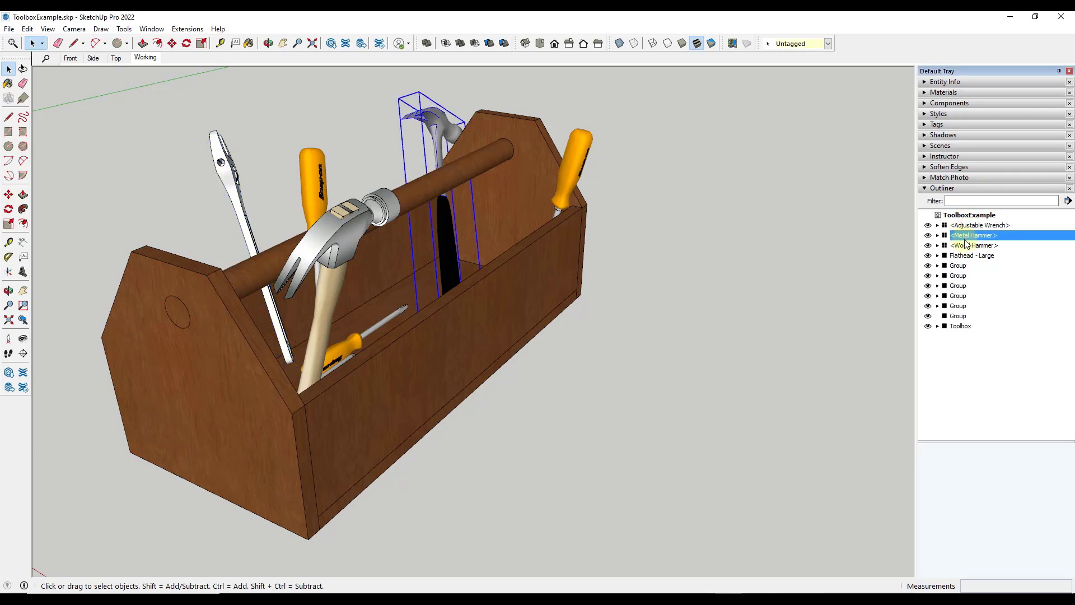
click(965, 246)
click(963, 255)
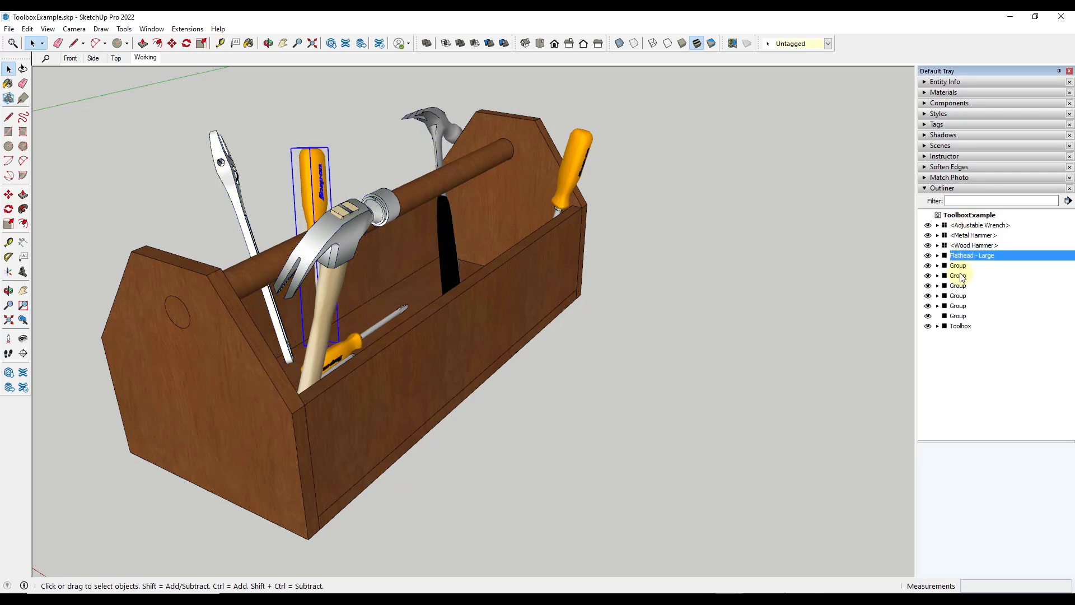
click(961, 265)
click(717, 289)
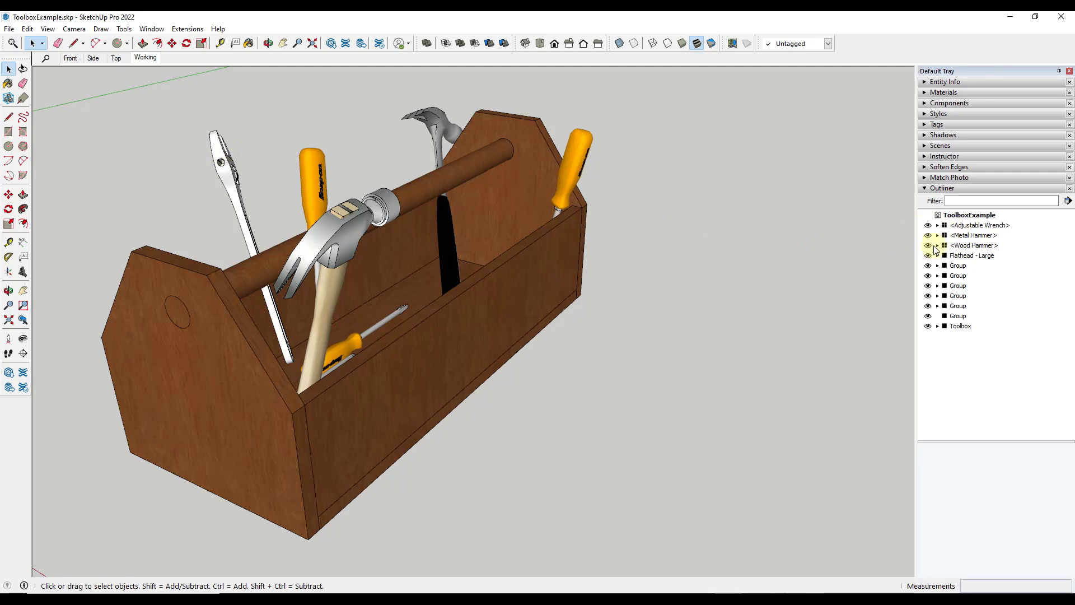
Hide the Outliner from the Default Tray, restore it, and collapse and re-expand its list.
click(180, 30)
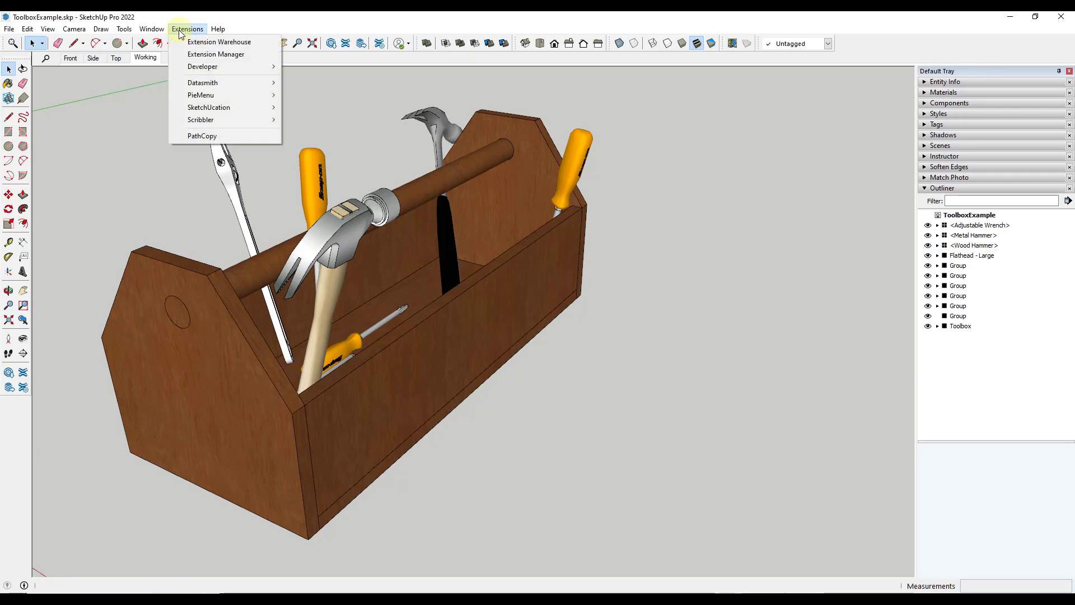
mouse_move(144, 37)
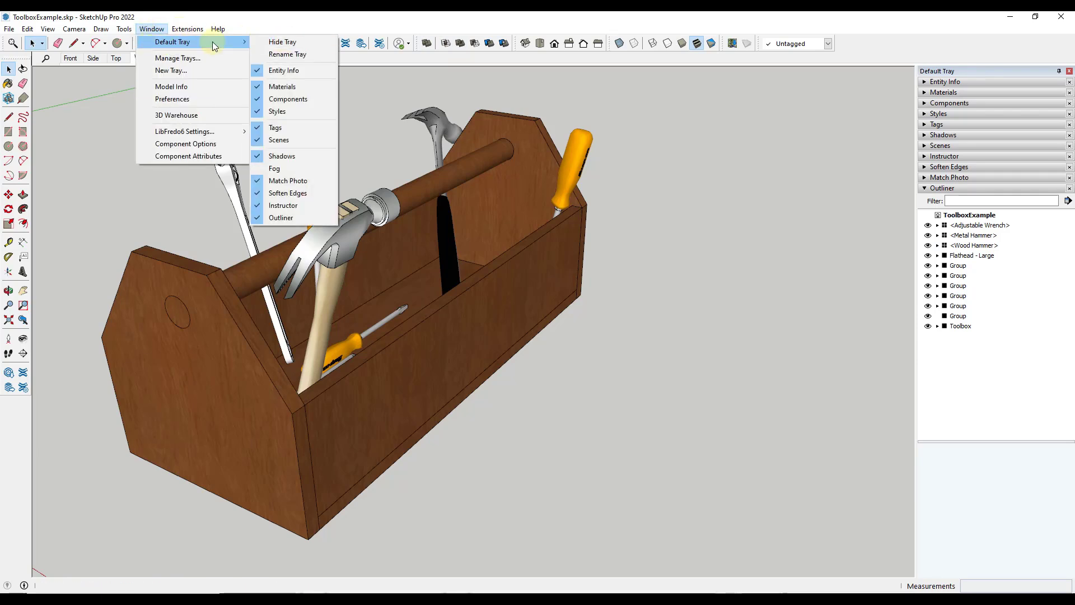
click(152, 28)
click(152, 29)
mouse_move(168, 42)
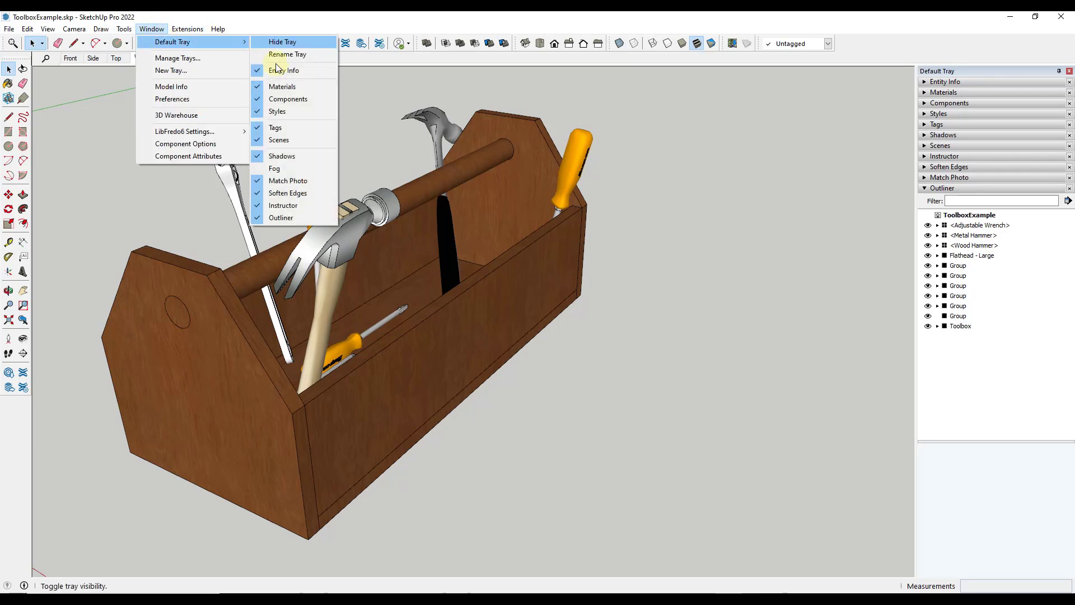
click(290, 219)
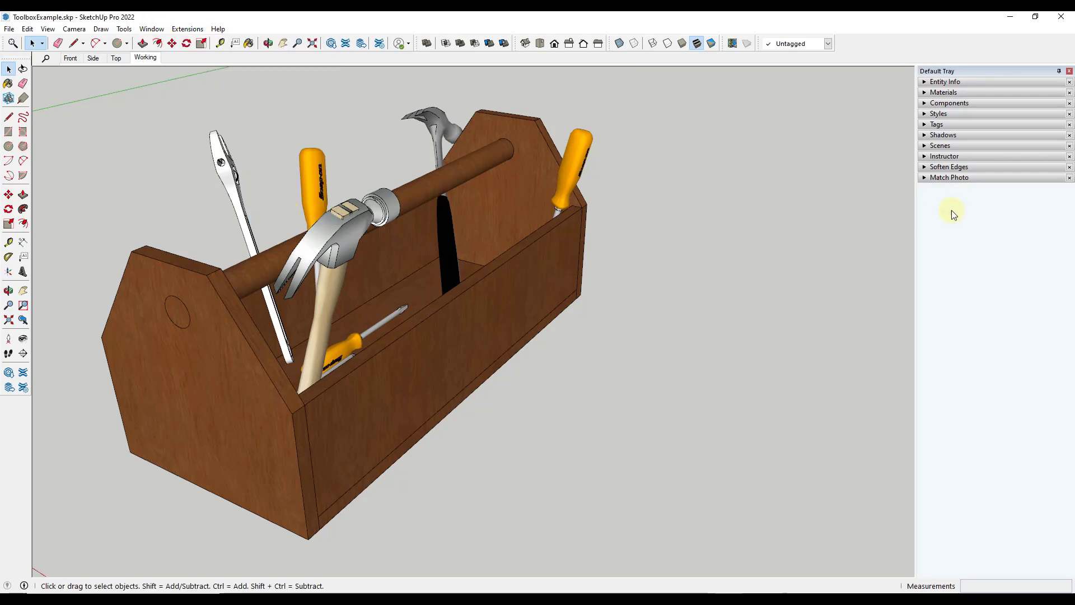
click(152, 29)
mouse_move(168, 42)
click(291, 220)
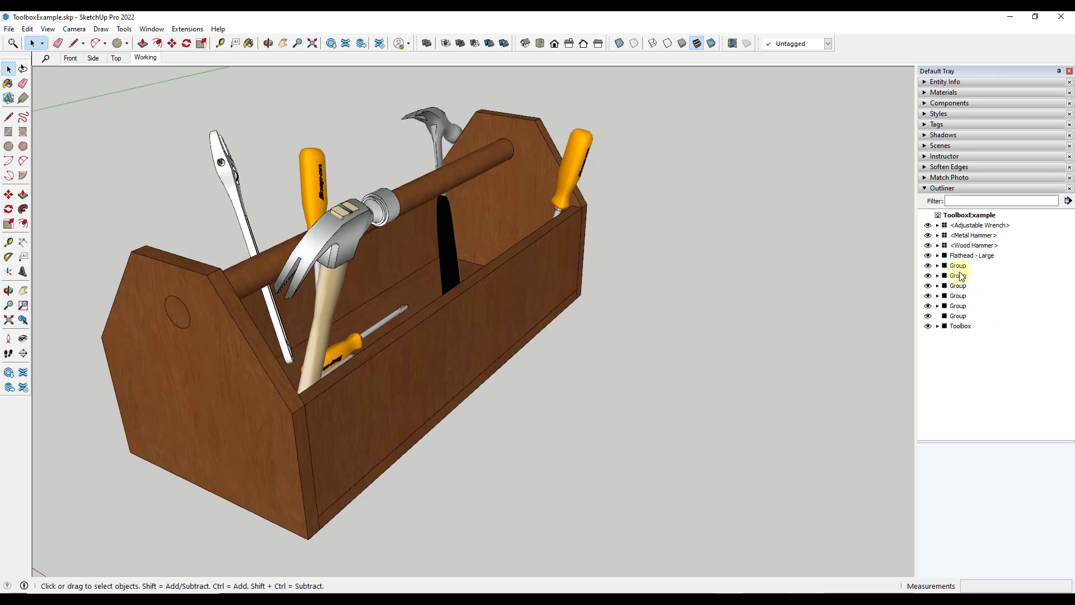
click(923, 188)
click(923, 189)
Select the adjustable wrench in the model, and Flathead - Large and the first unnamed groups in the Outliner, to compare component and group icons.
click(238, 190)
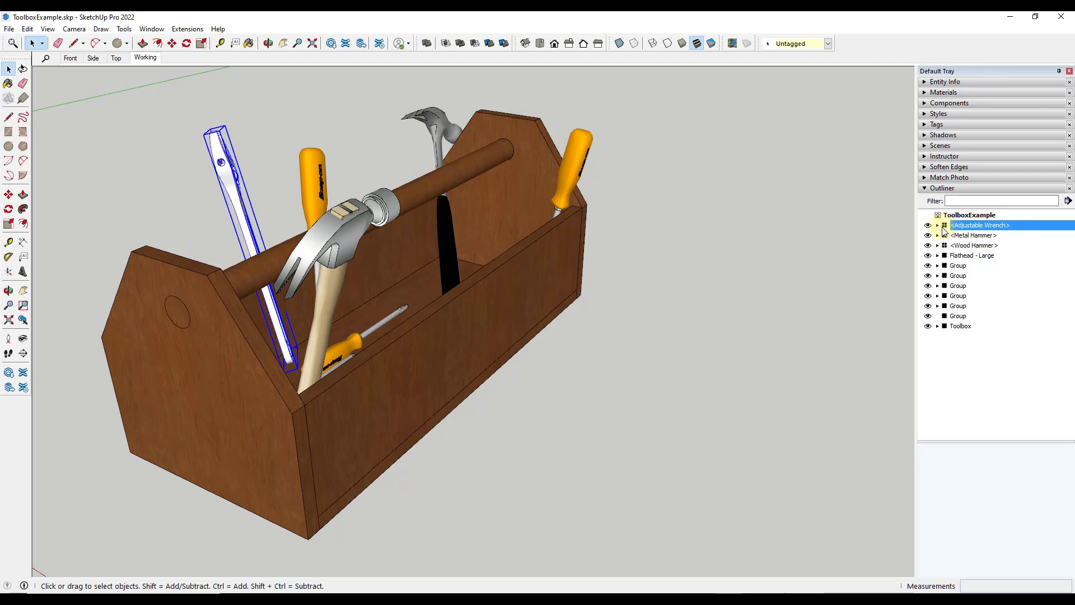
click(947, 257)
click(946, 266)
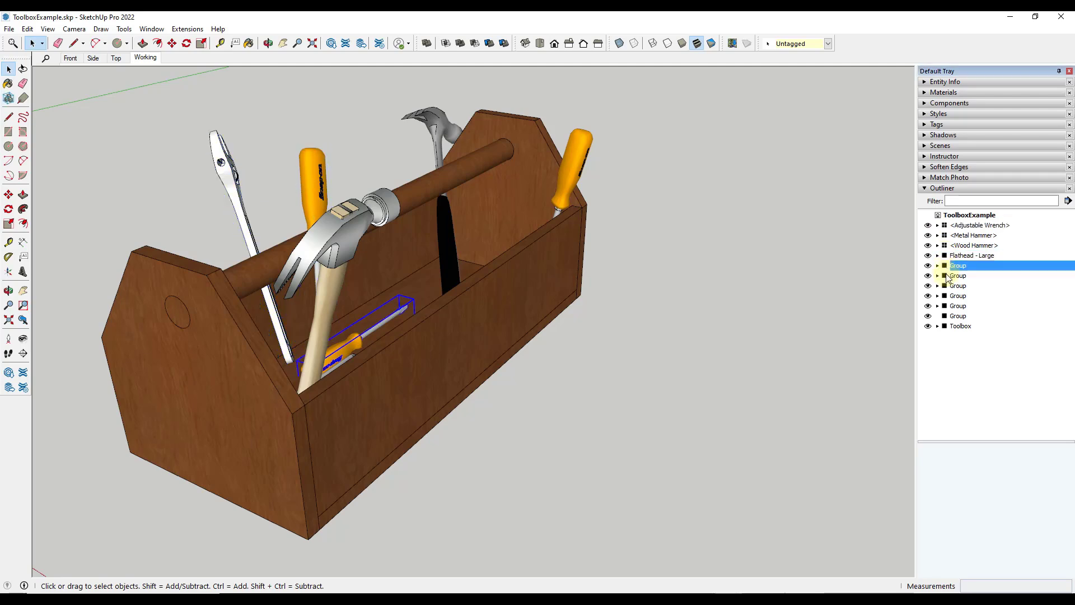
click(947, 277)
click(947, 285)
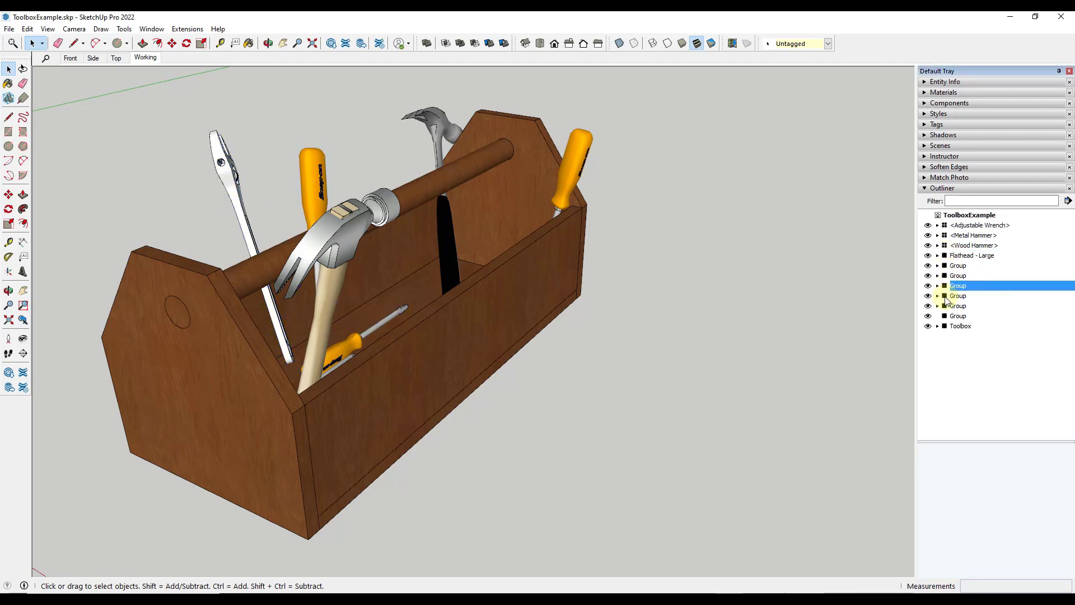
Select the Adjustable Wrench, Metal Hammer and Wood Hammer Outliner entries to examine which object each one highlights, and clear the selection.
click(969, 226)
click(971, 235)
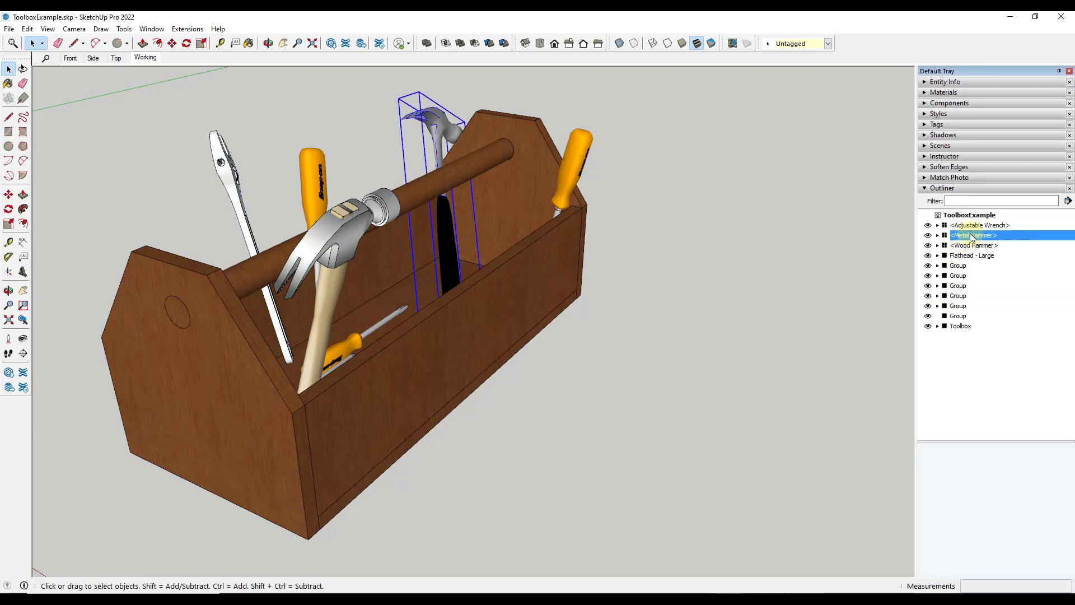
click(973, 247)
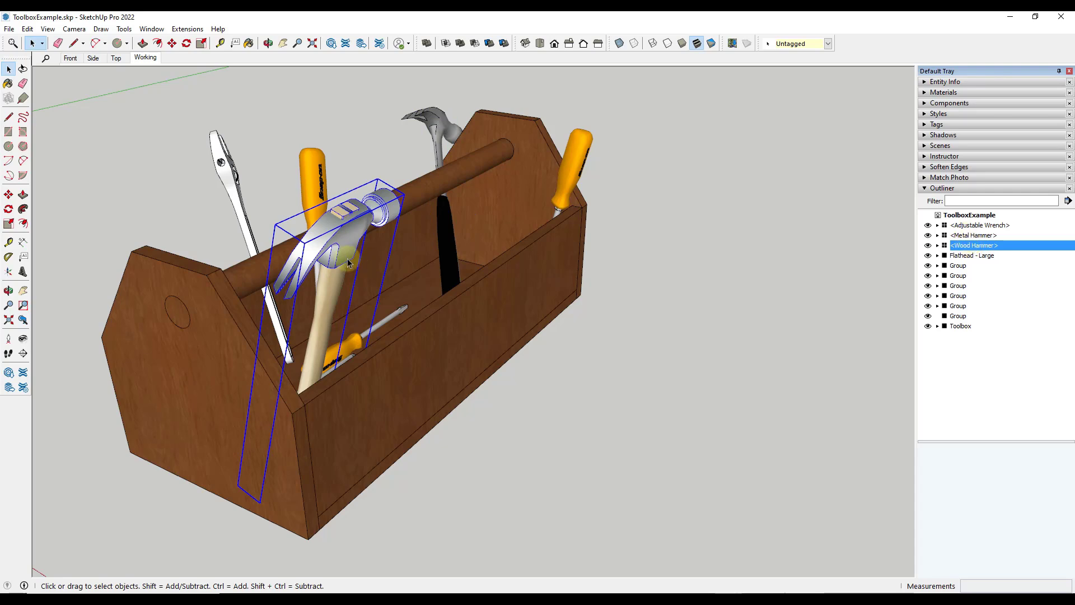
click(978, 236)
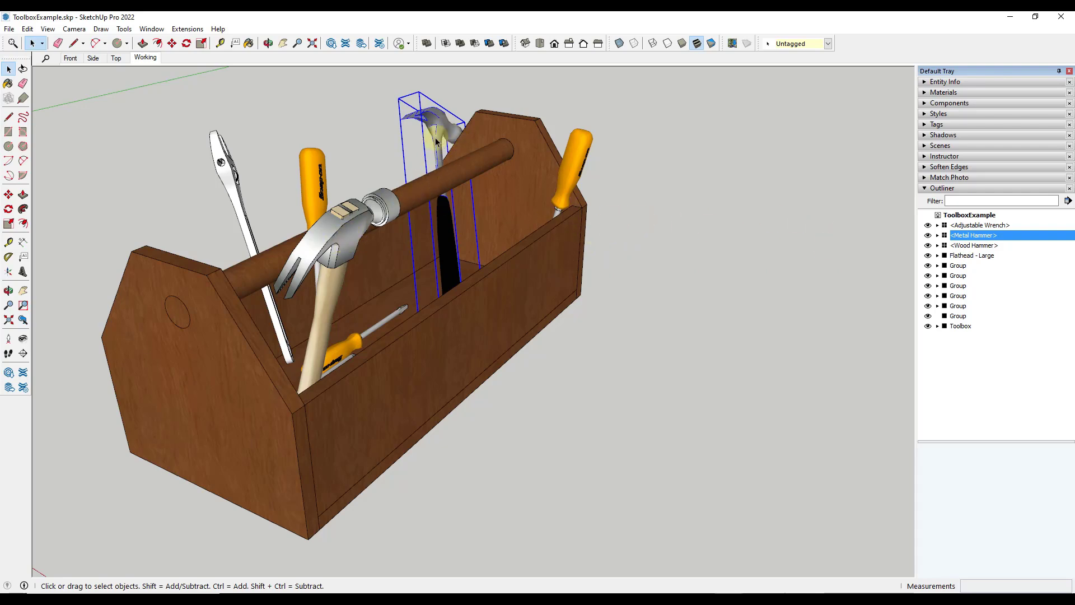
click(852, 219)
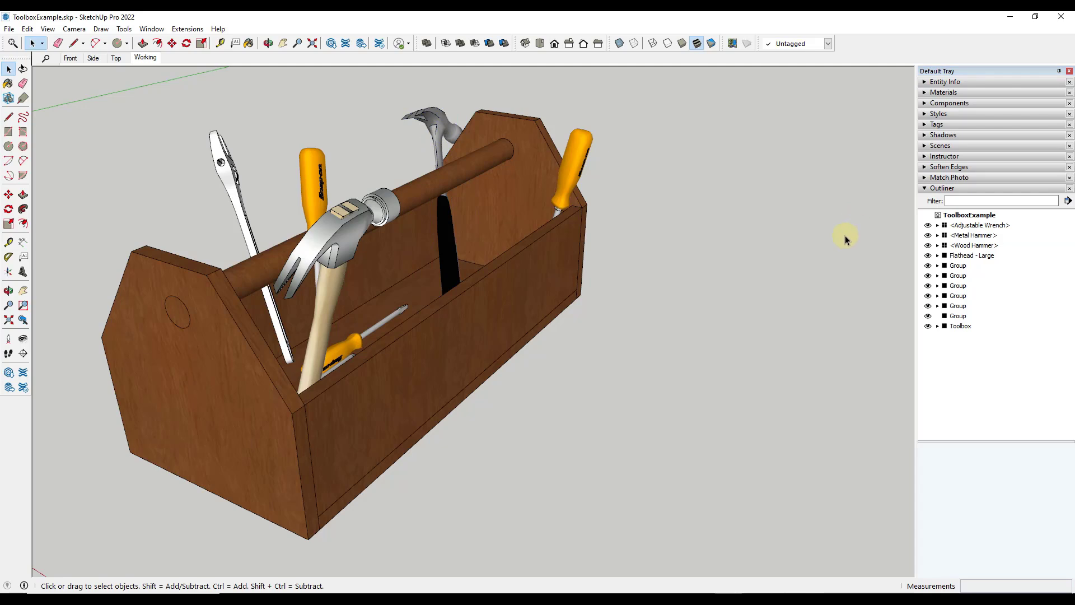
Select the metal hammer and the wood hammer in the model and combine them into a group.
click(432, 134)
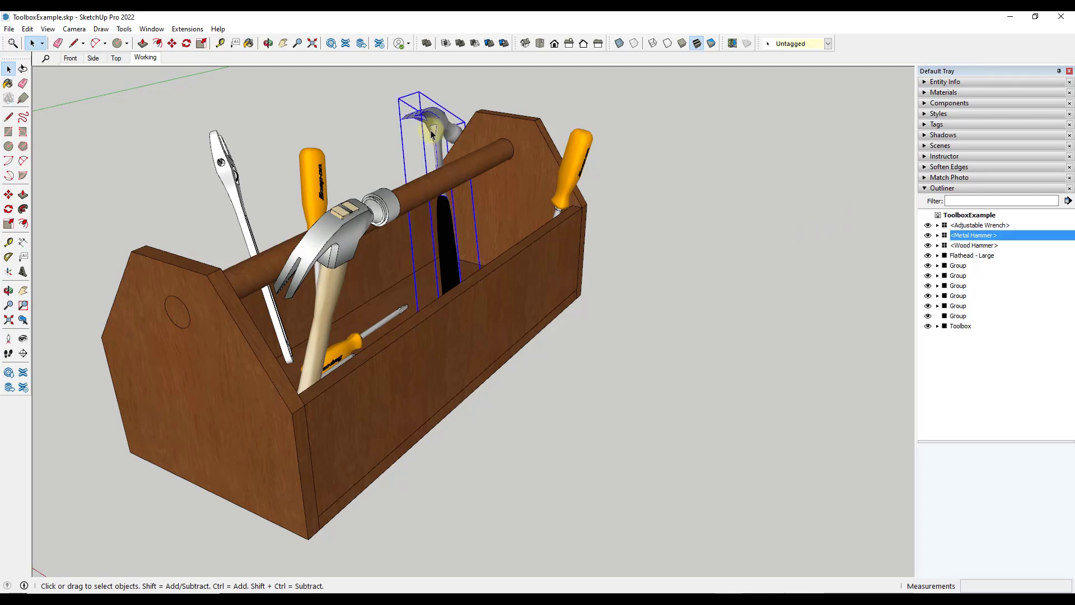
ctrl+click(350, 229)
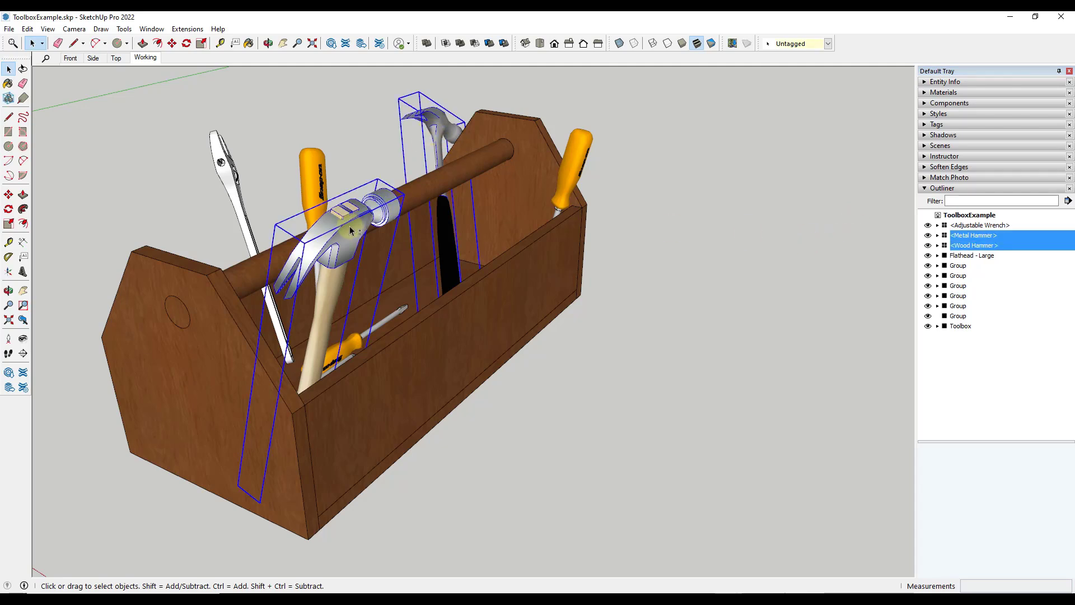
right_click(350, 229)
click(415, 336)
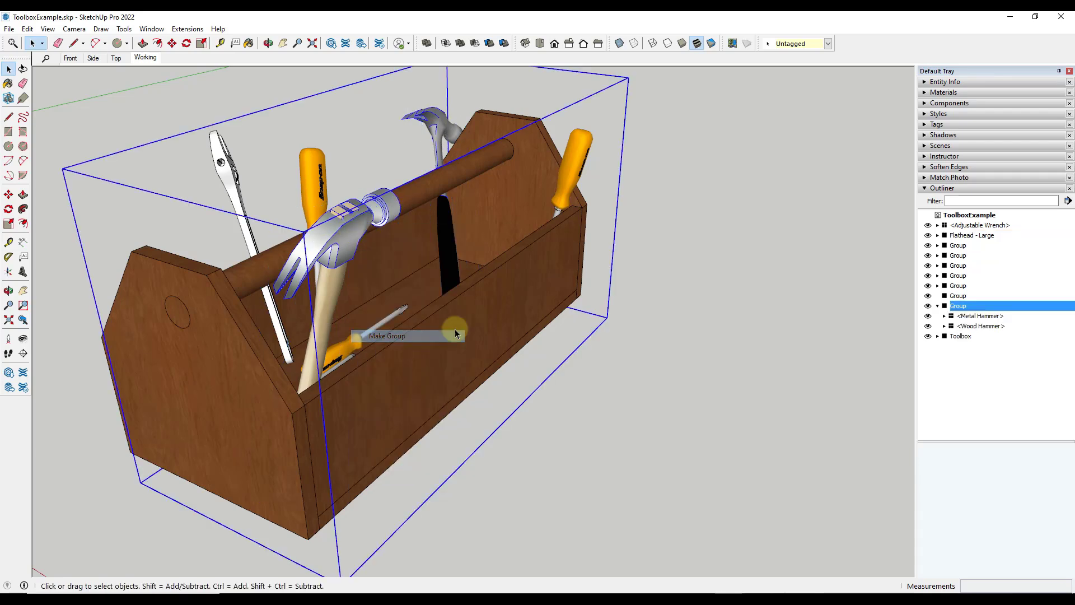
Explode the group holding the two hammers and collapse the hammers' expanded Outliner entries.
double_click(961, 306)
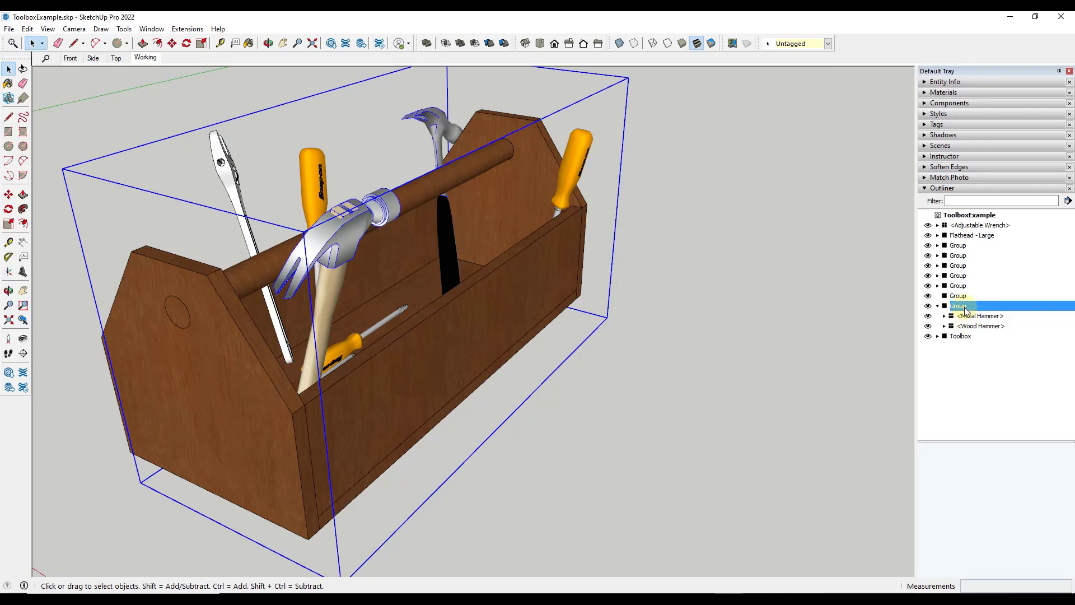
right_click(964, 307)
click(995, 352)
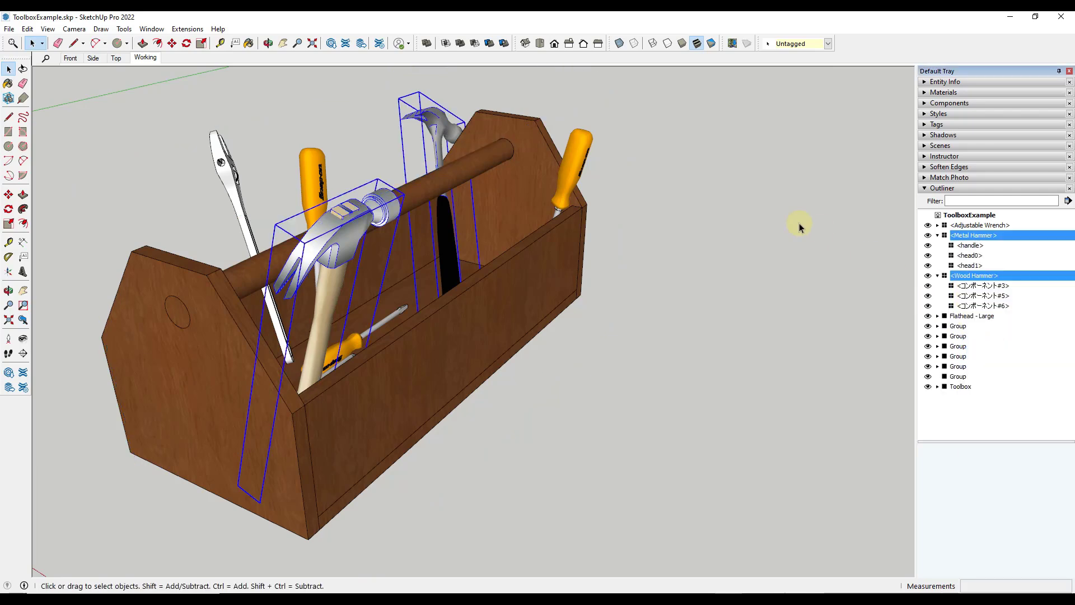
click(937, 235)
click(937, 245)
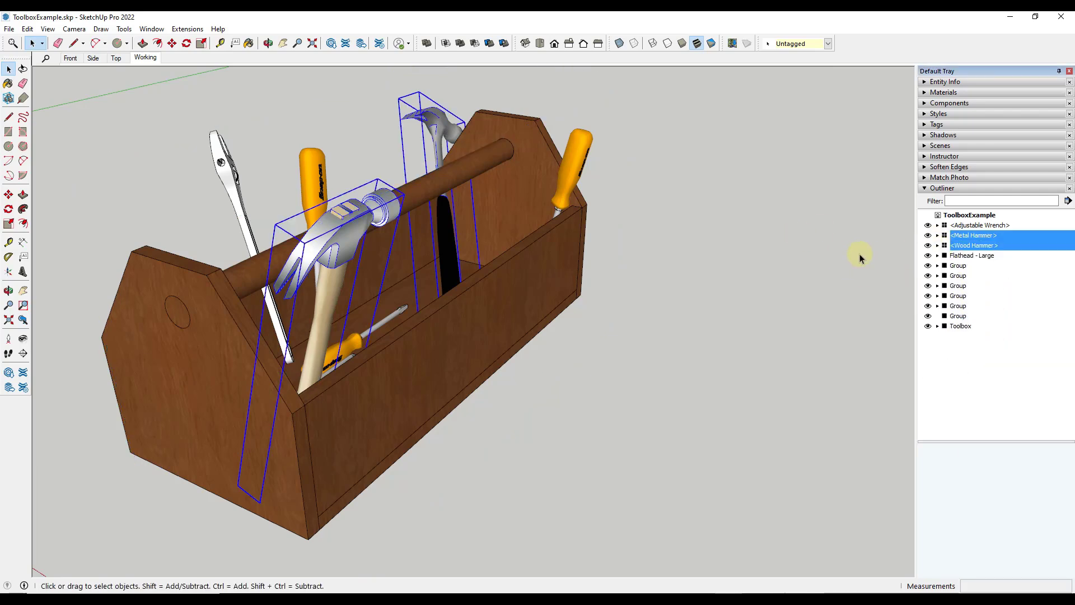
click(861, 254)
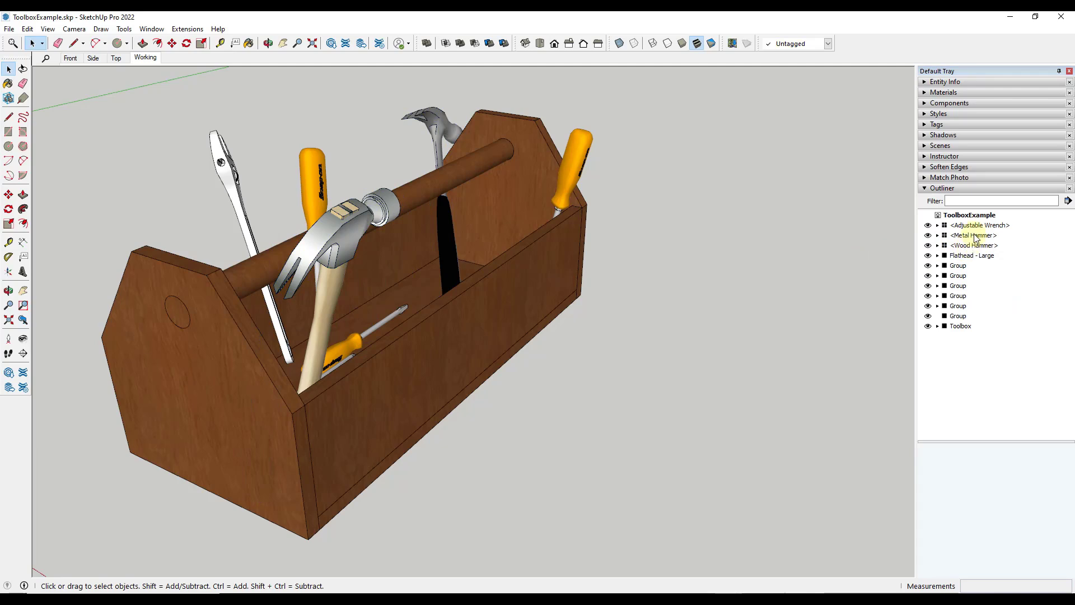
Group the Metal Hammer and Wood Hammer components from their Outliner entries.
click(974, 235)
shift+click(983, 245)
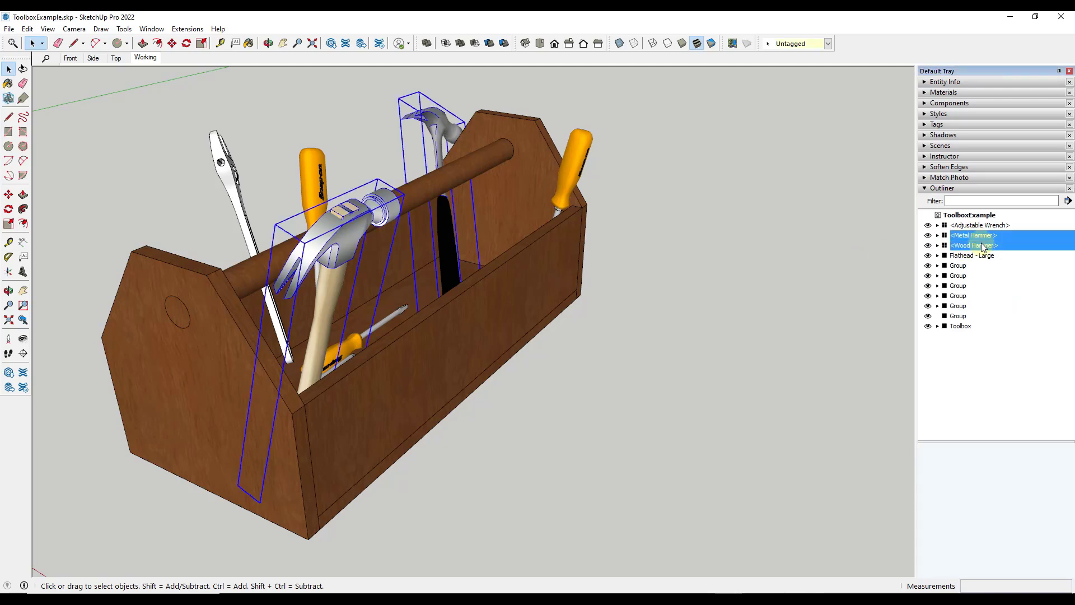
right_click(983, 246)
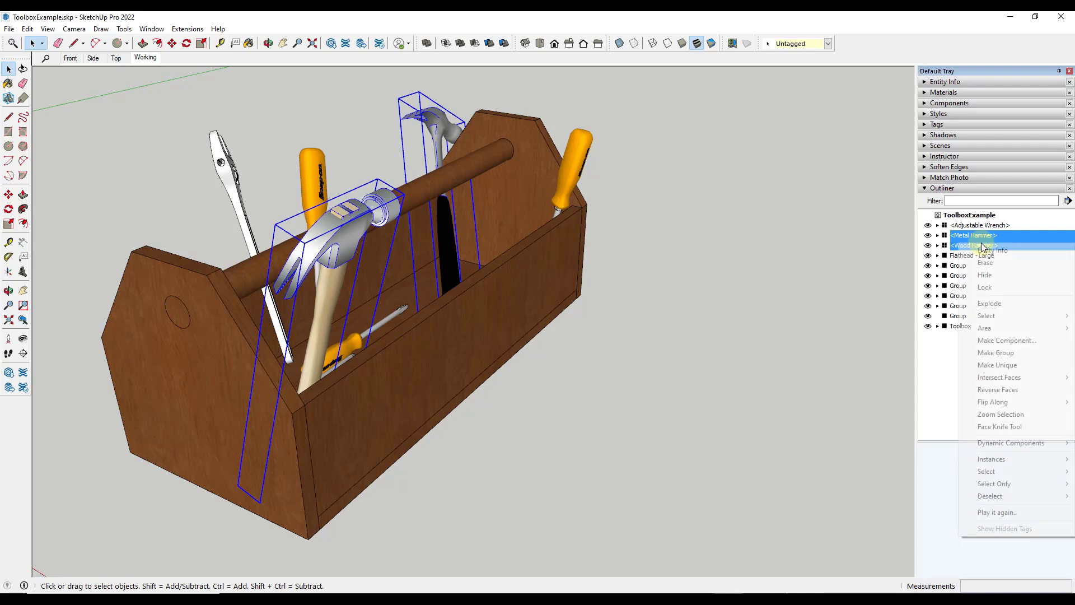
click(1001, 352)
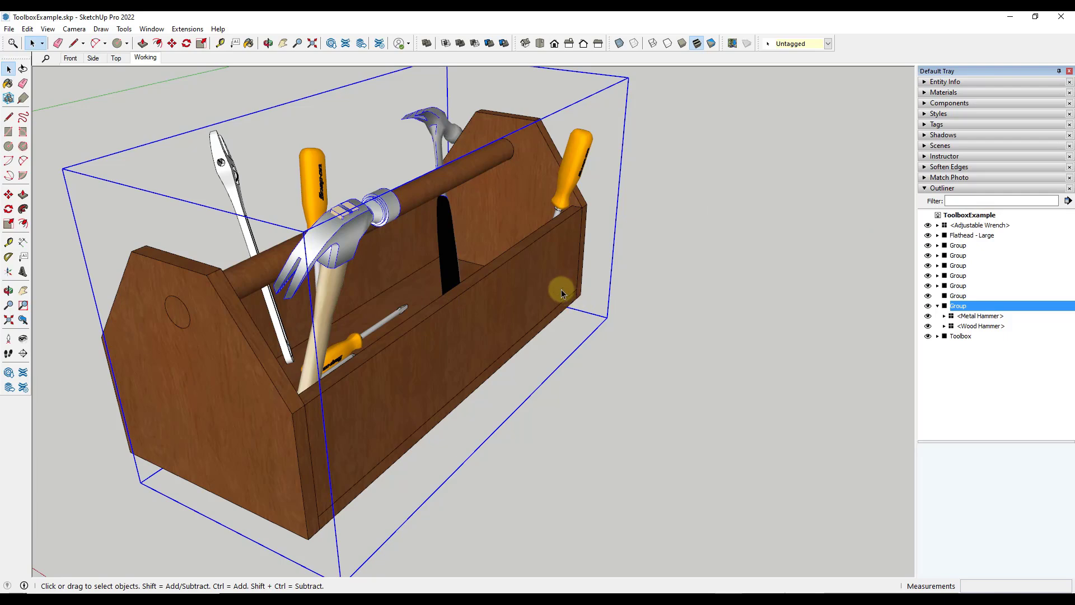
Try to move the toolbox away from the tools in the model and cancel the move.
click(520, 297)
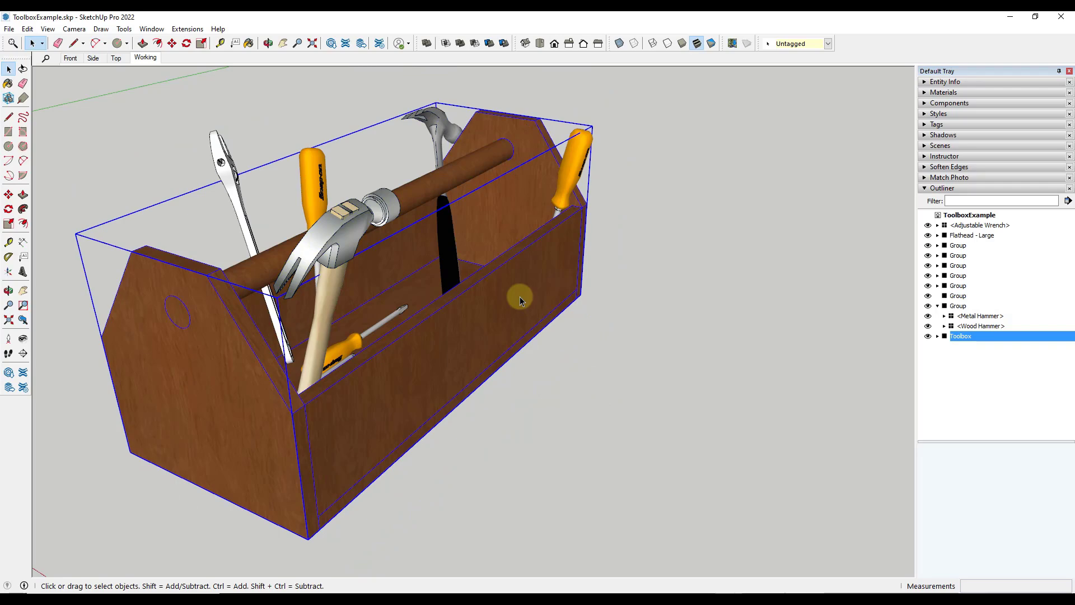
scroll(513, 297, down, 4)
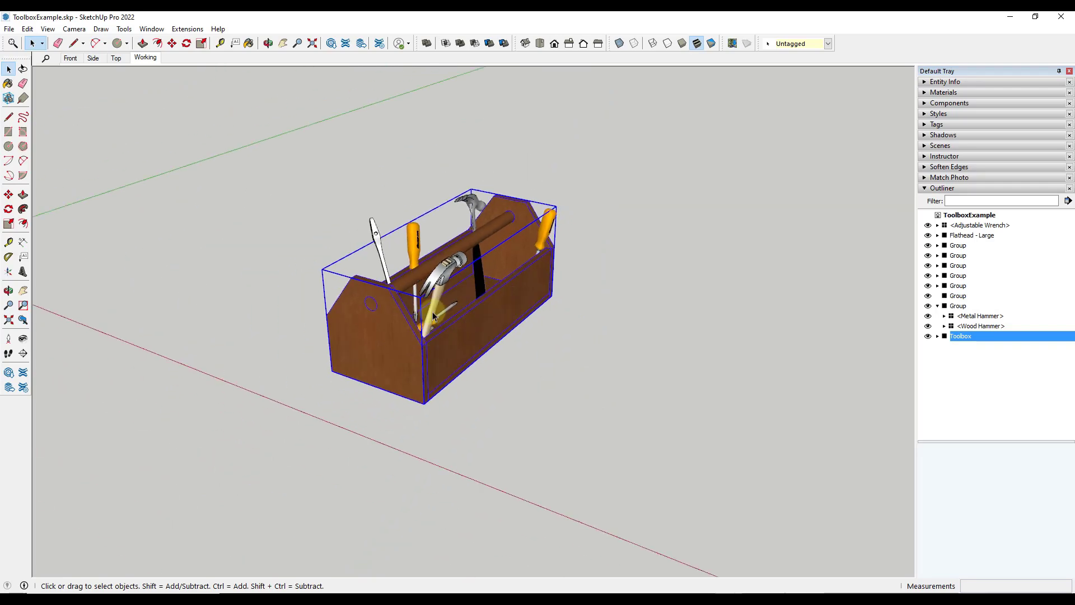
key(m)
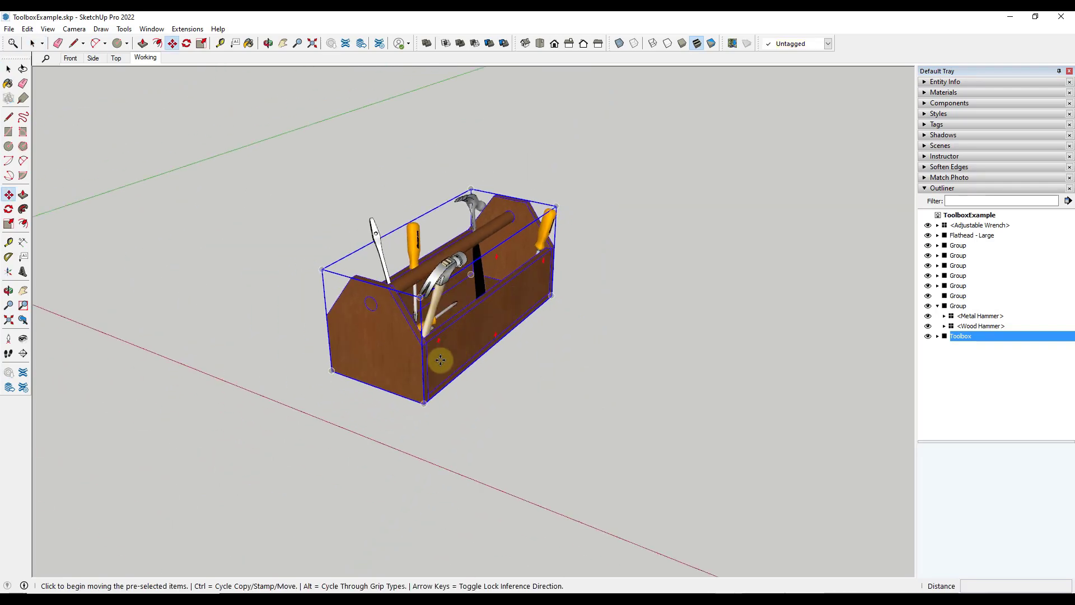
click(439, 355)
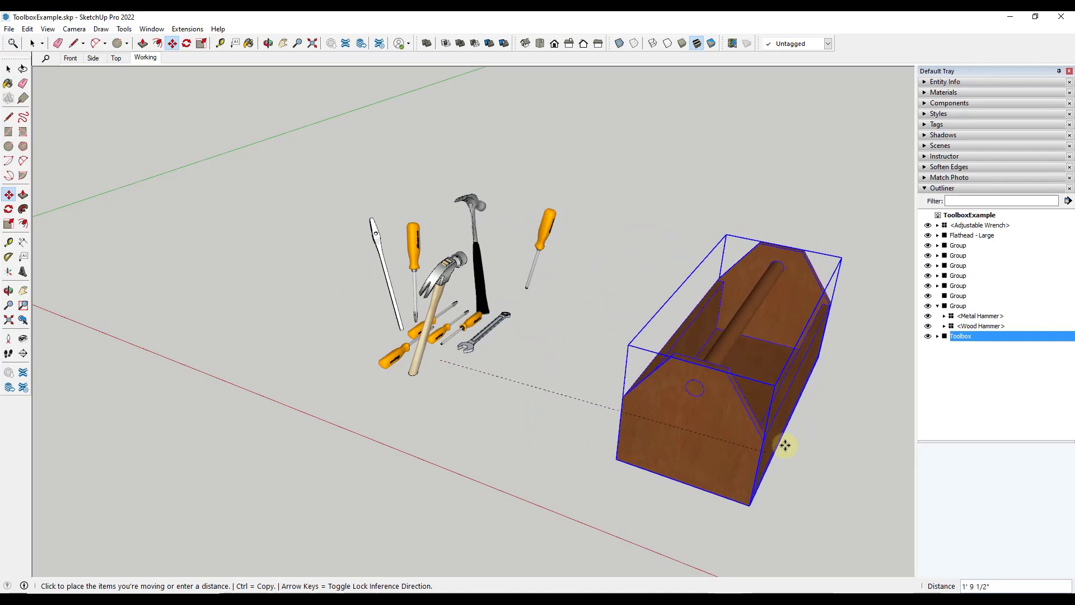
key(Escape)
key(space)
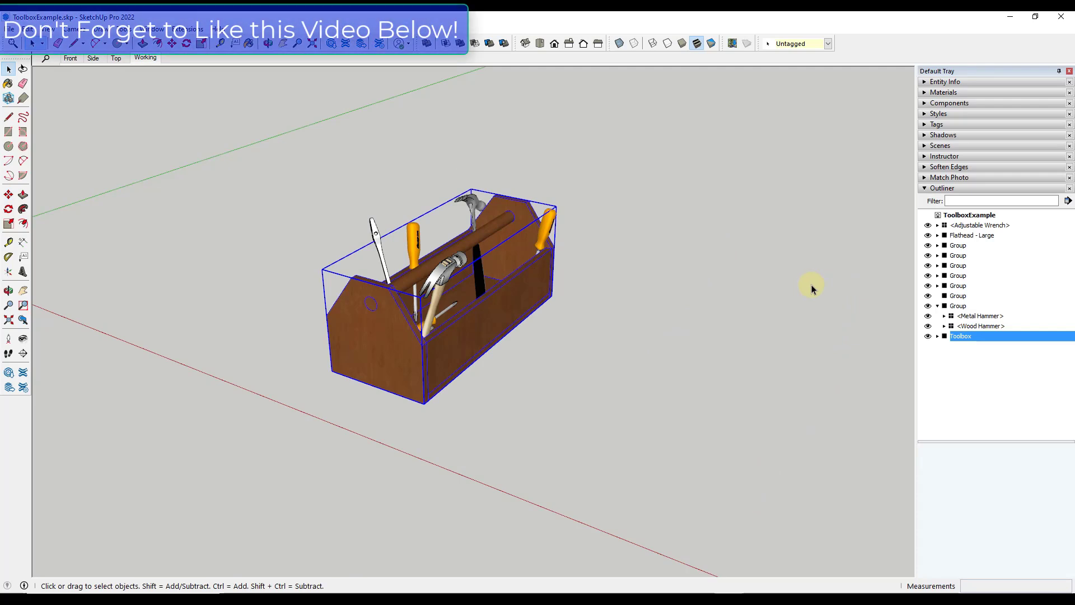
Select the toolbox together with all its tools in the model and combine them into one group.
drag(247, 130, 658, 434)
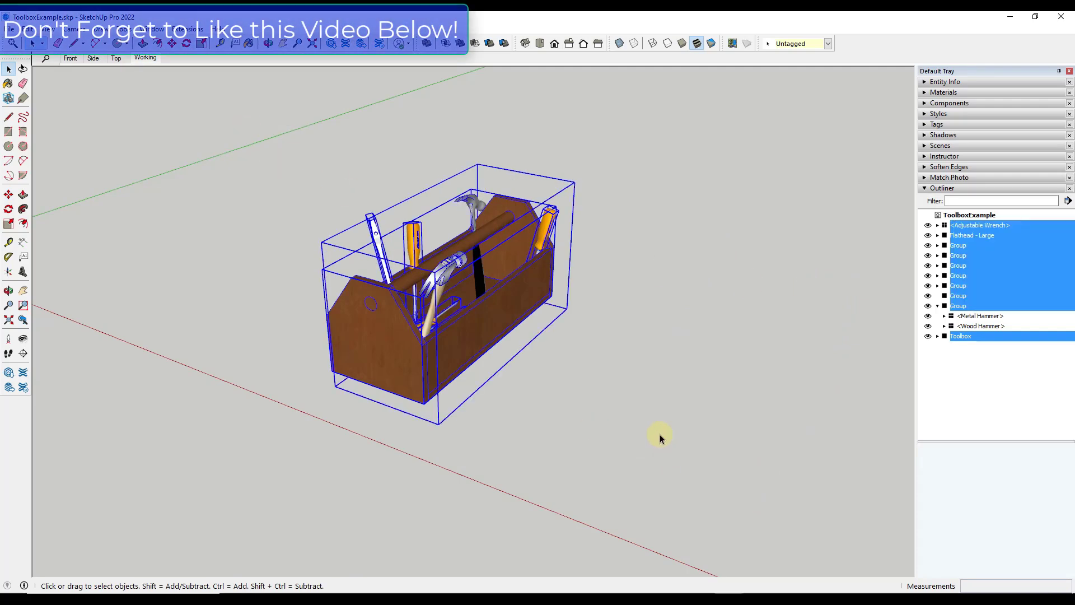
right_click(502, 307)
click(577, 359)
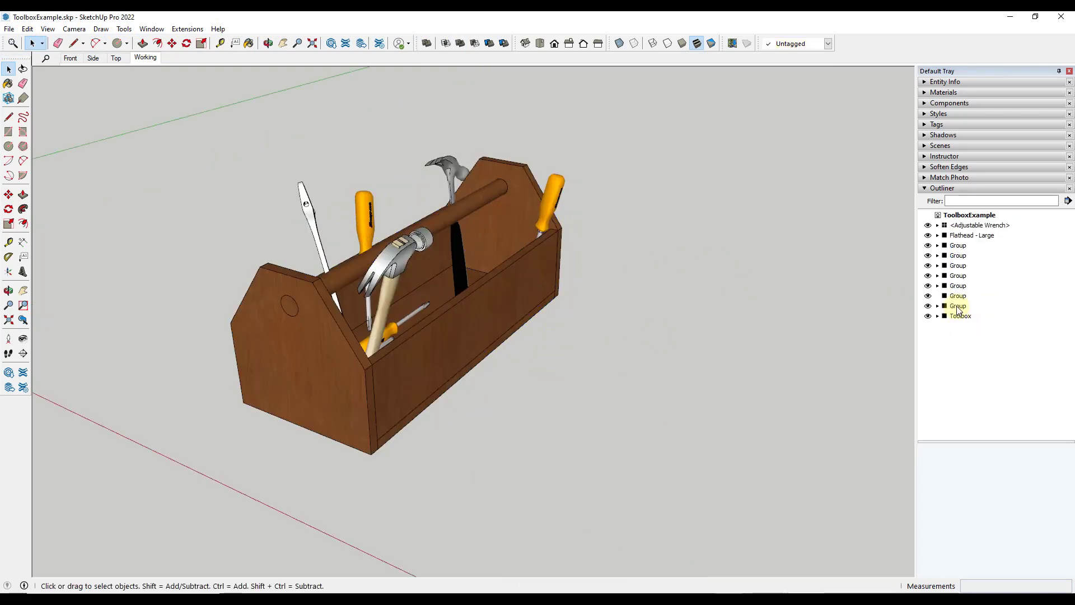
Select the Outliner entries from Adjustable Wrench through the last Group, then only Toolbox, to compare what they highlight.
click(958, 229)
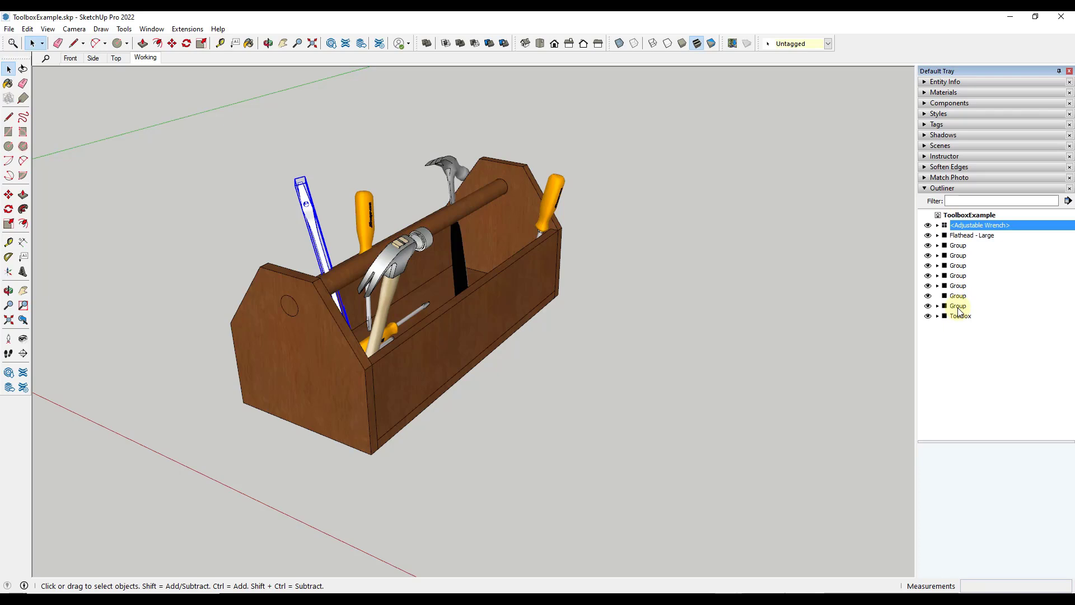
shift+click(958, 306)
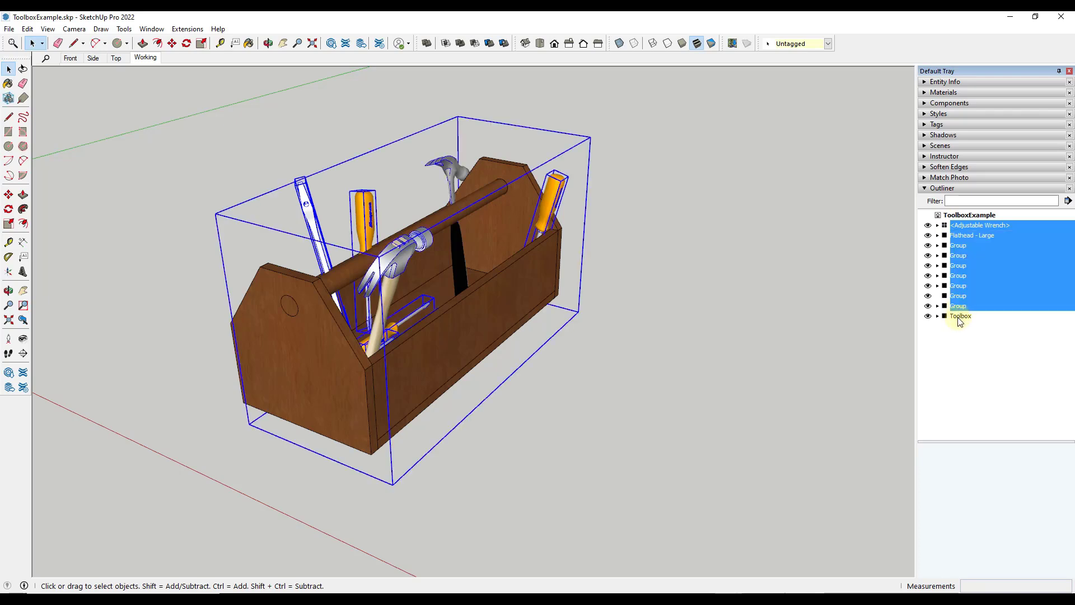
click(958, 317)
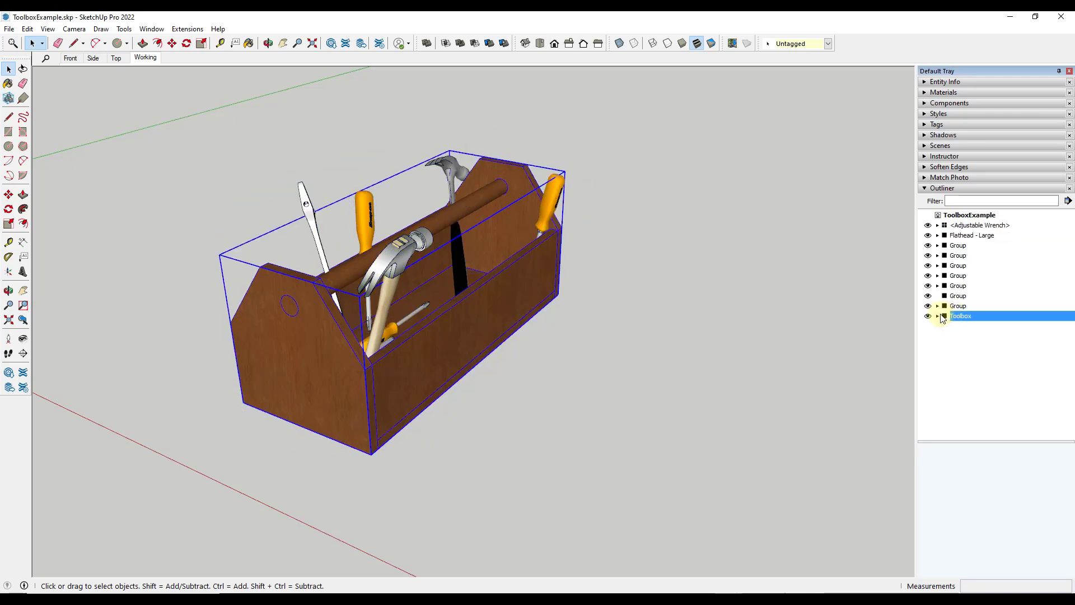
Expand the Toolbox entry and select its end panel, side panel and base entries to examine each part.
click(937, 315)
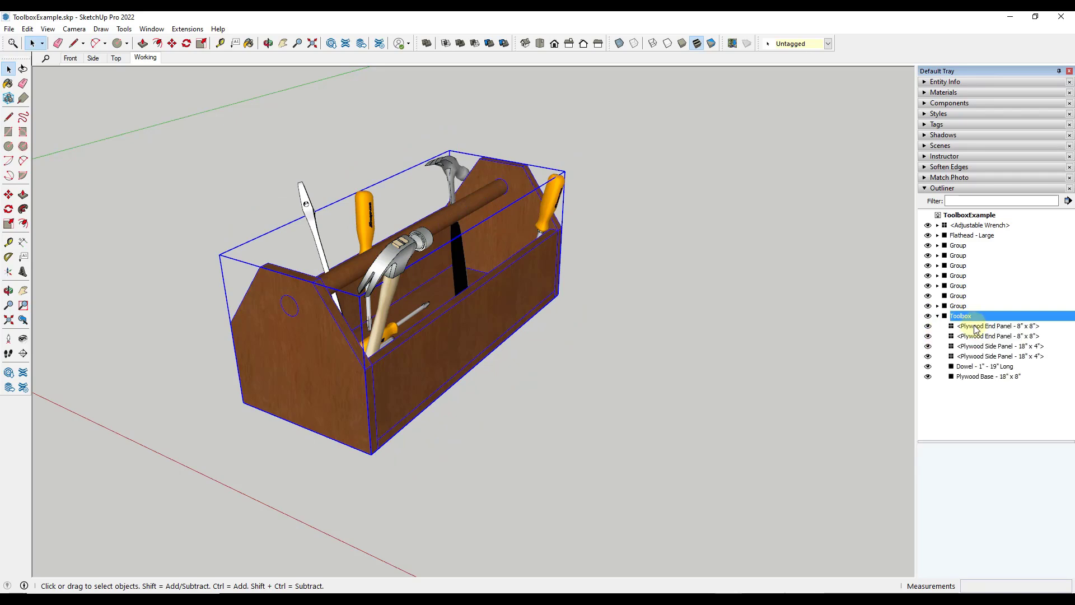
click(975, 327)
click(974, 336)
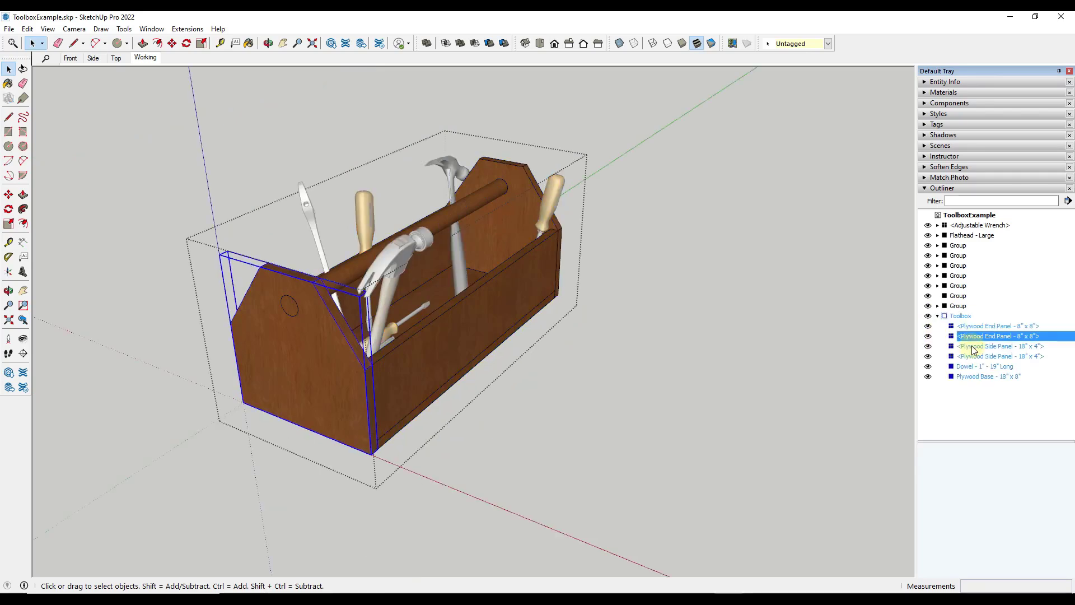
click(974, 356)
click(975, 375)
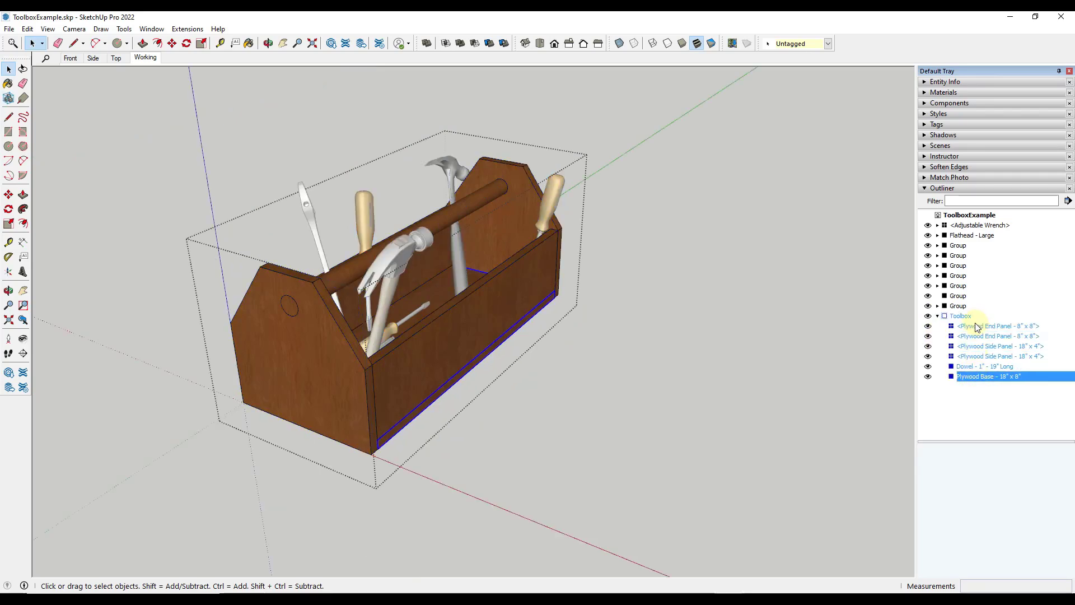
Group all the plywood panels, the dowel and the base inside Toolbox from their Outliner entries.
click(975, 327)
shift+click(970, 377)
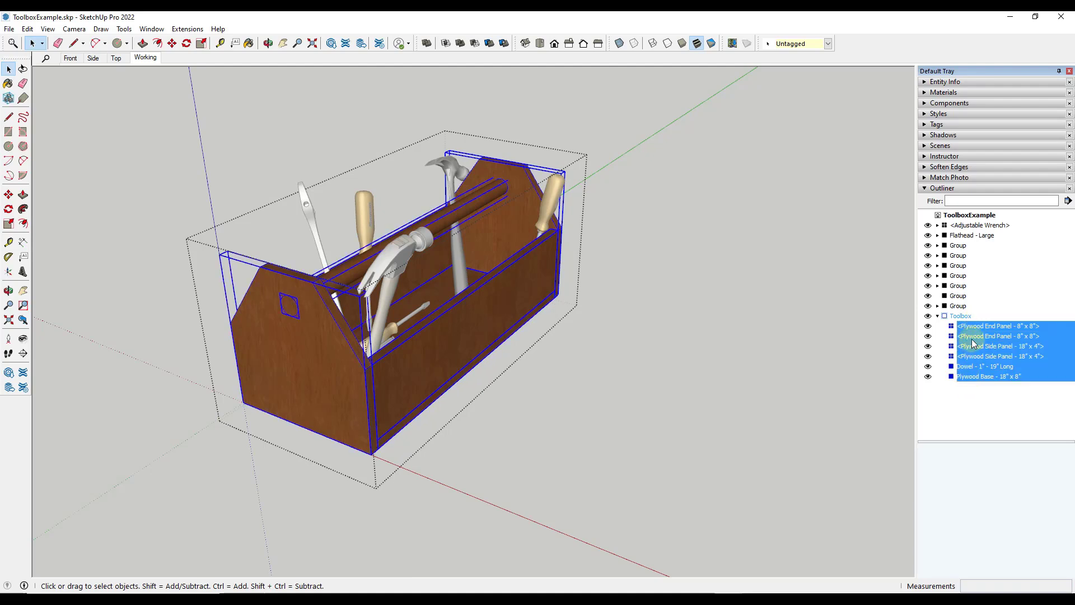
right_click(971, 336)
click(994, 372)
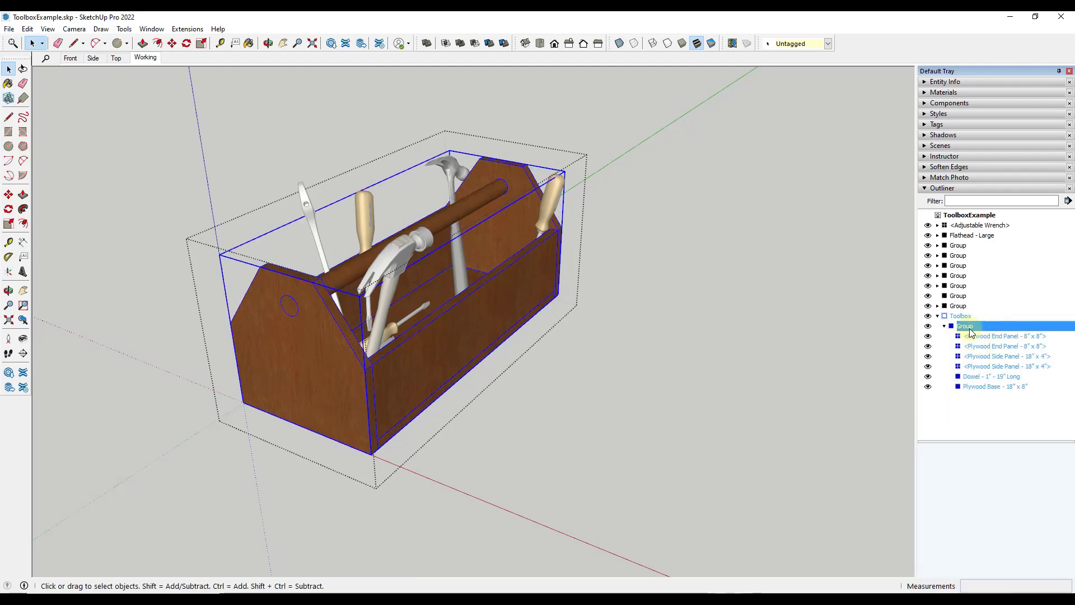
Rename the new group of wooden parts as Toolbox Wood and collapse its Outliner entry.
right_click(964, 326)
click(997, 585)
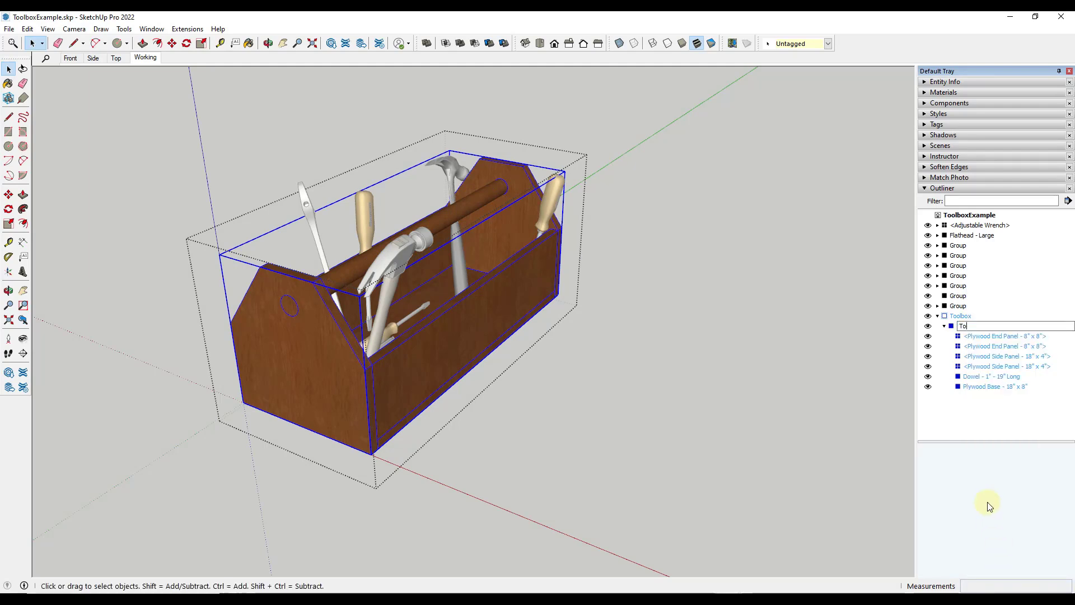
key(Return)
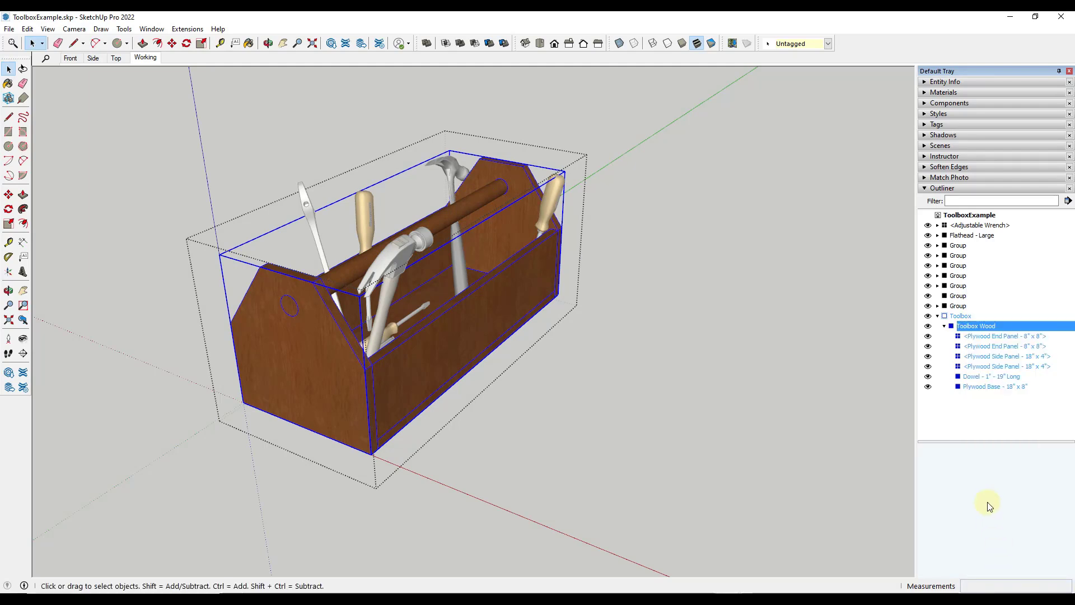
click(944, 326)
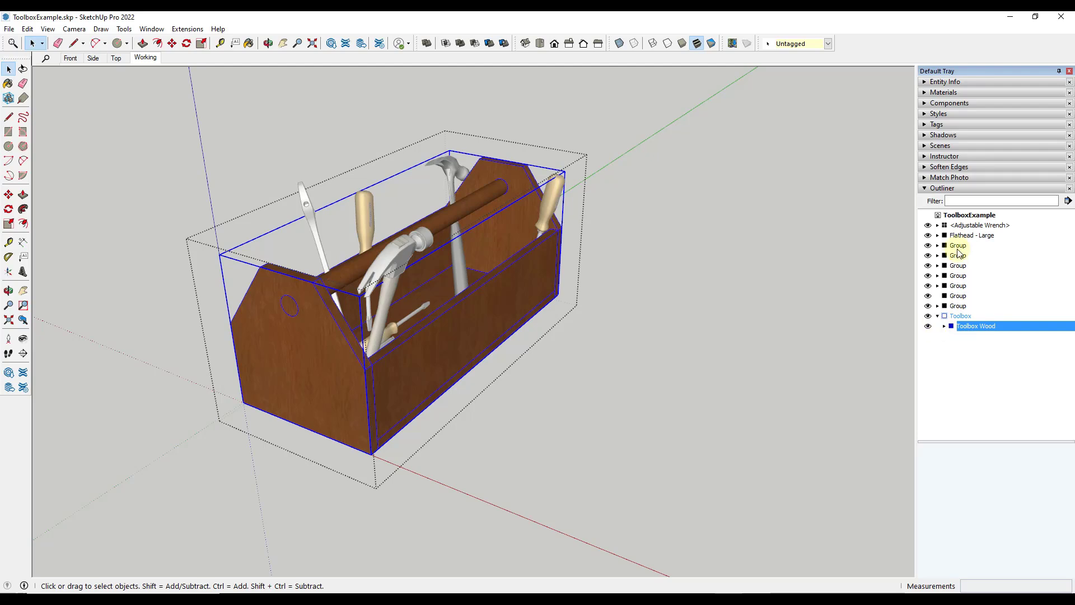
Group all the tool entries from Adjustable Wrench through the last Group above Toolbox in the Outliner.
click(964, 225)
shift+click(958, 305)
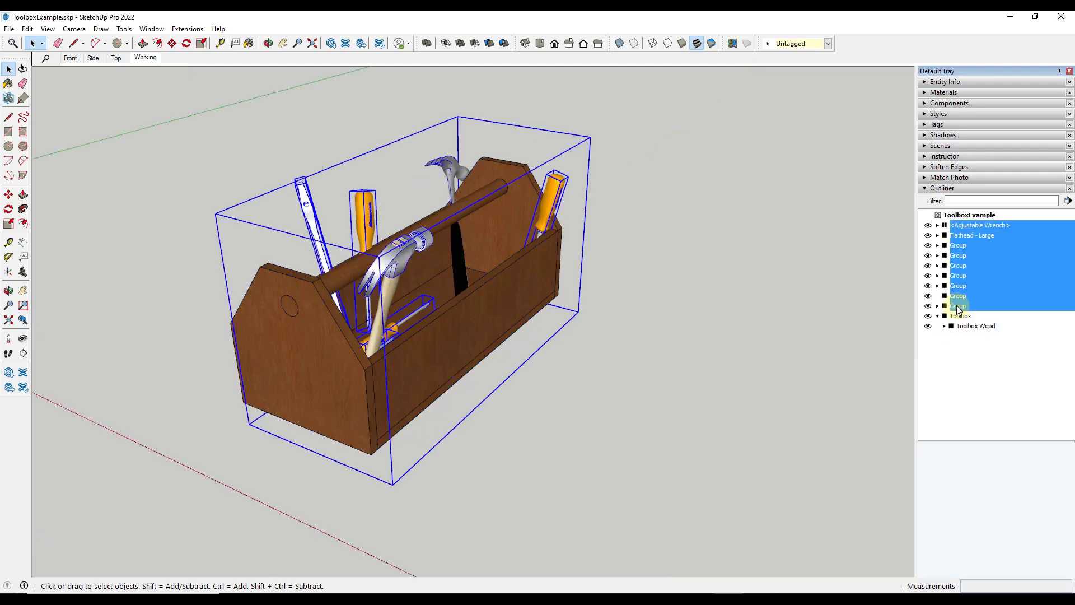
right_click(967, 250)
click(1012, 357)
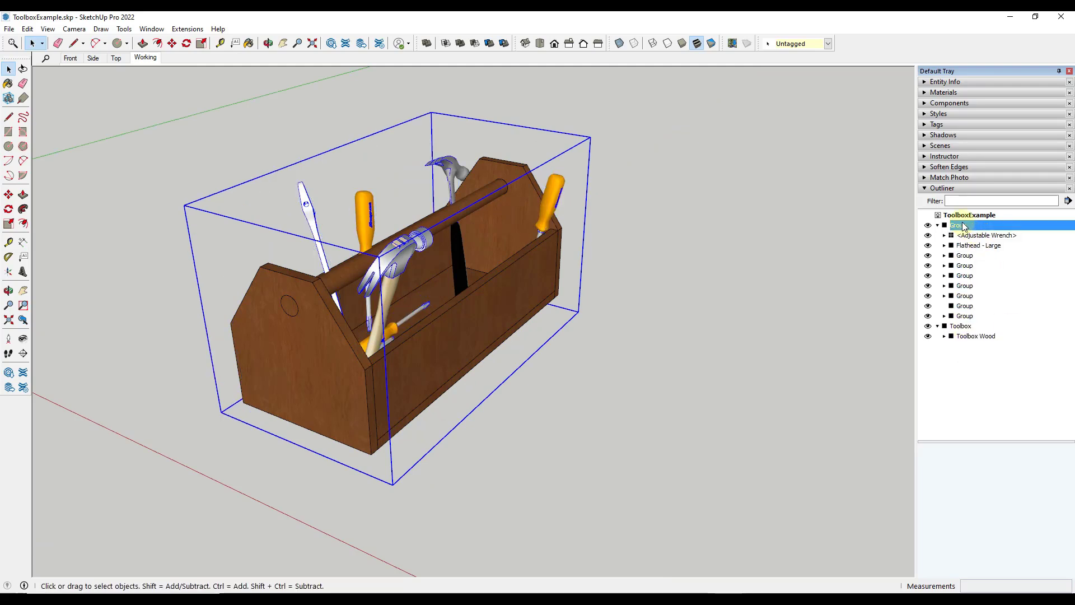
Rename the new group holding all the tools as Tools and select its Outliner entry.
right_click(962, 226)
click(996, 527)
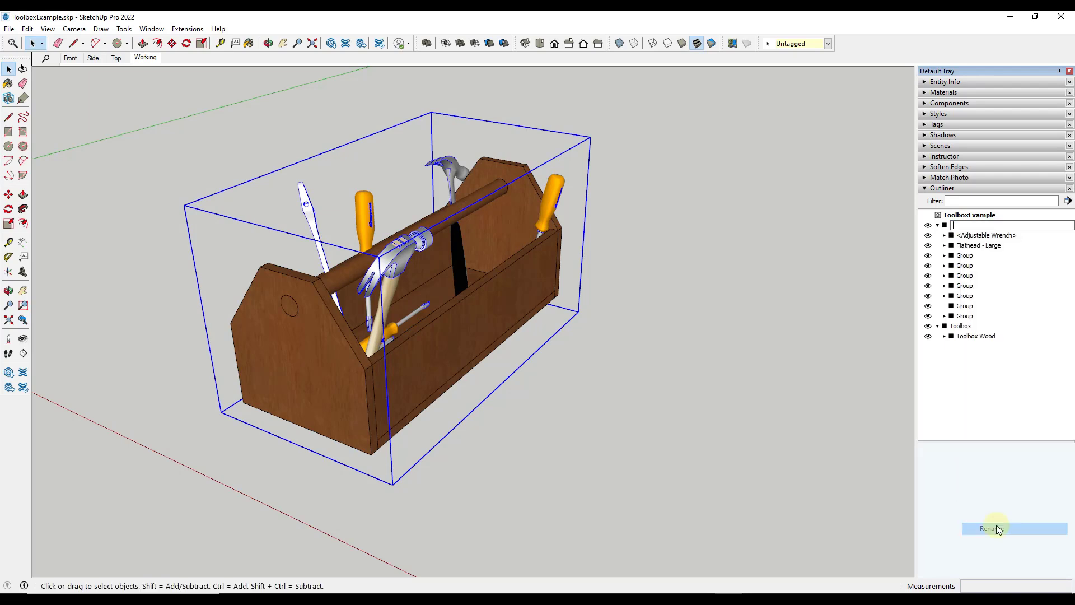
text(Tools)
key(Return)
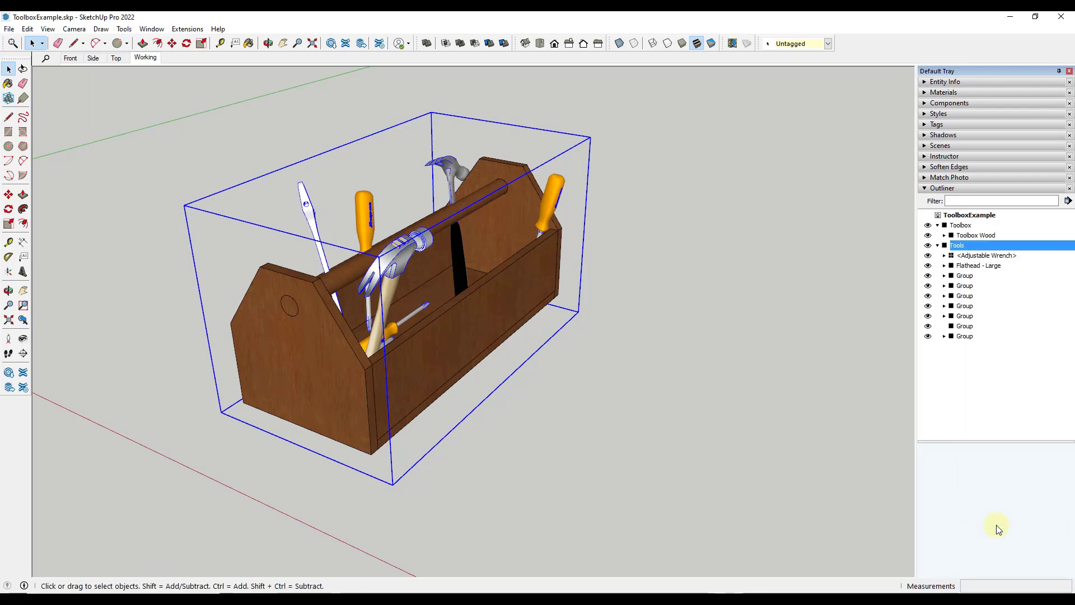
click(965, 247)
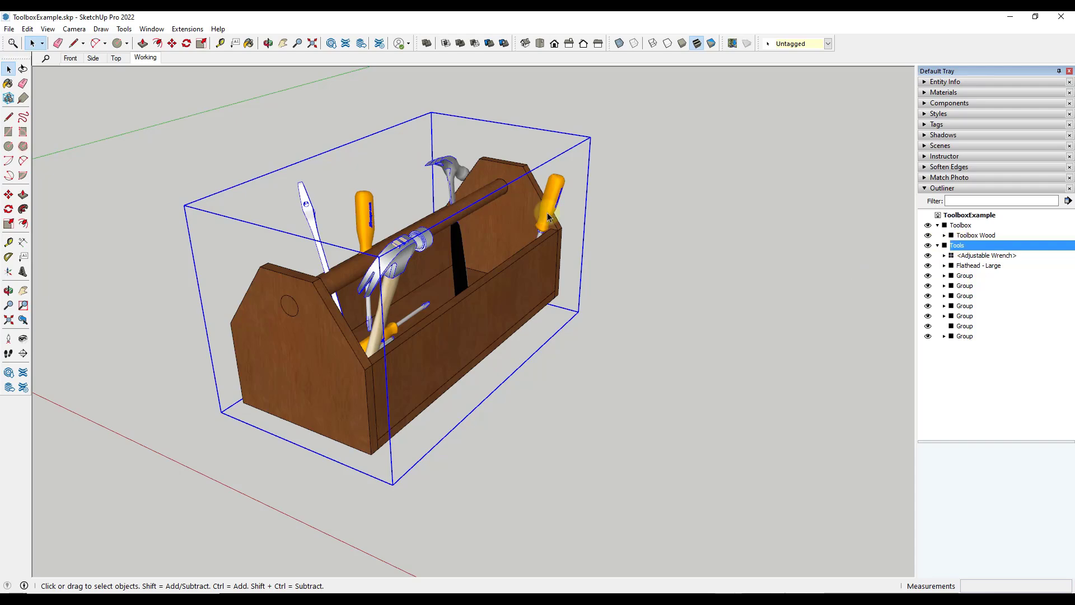
Try to move the Toolbox group away from the Tools group and cancel the move.
click(475, 310)
key(m)
click(478, 319)
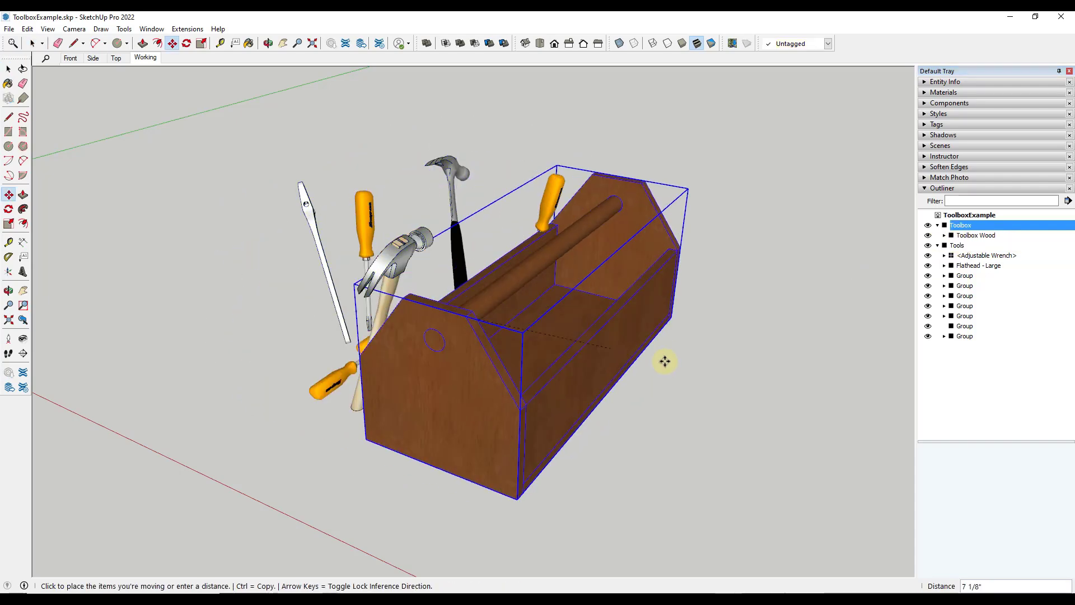
key(Escape)
key(space)
Cut the Tools group from the model and paste it in place inside the Toolbox group.
double_click(394, 264)
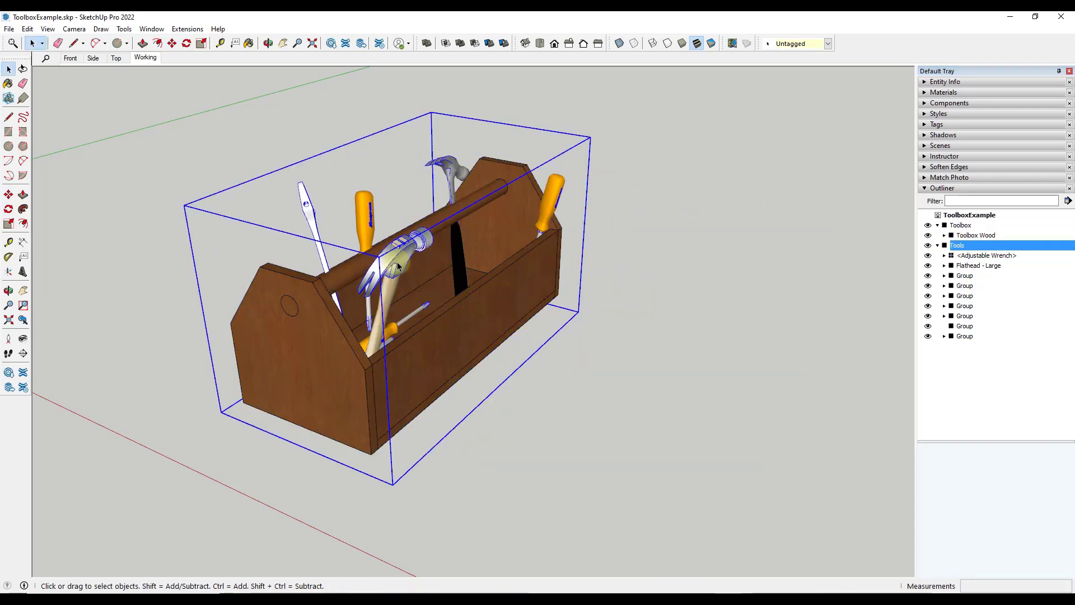
key(Delete)
key(Escape)
double_click(488, 321)
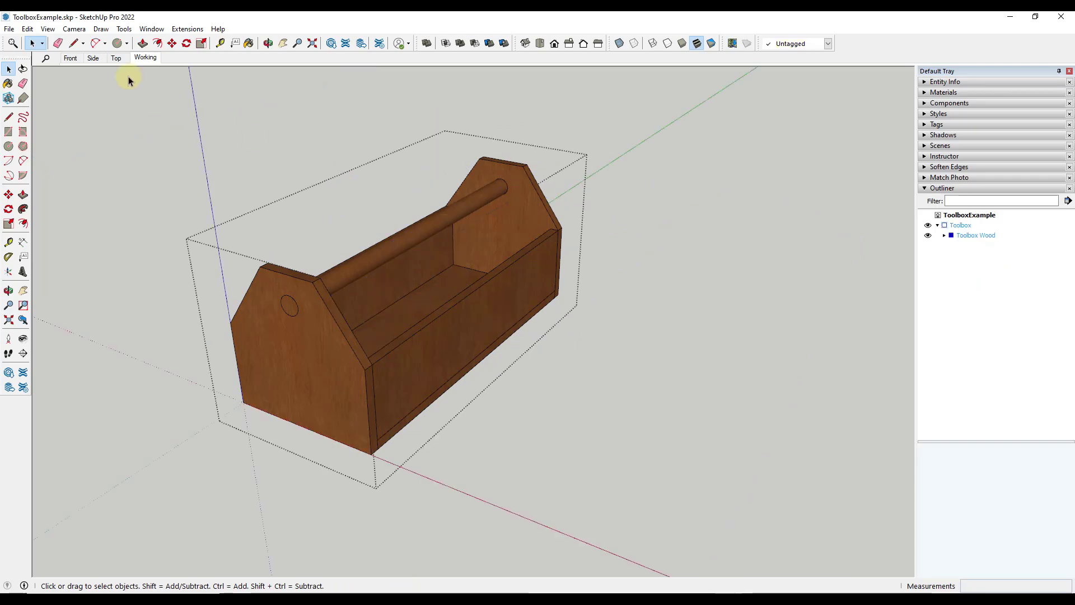
click(27, 28)
click(59, 107)
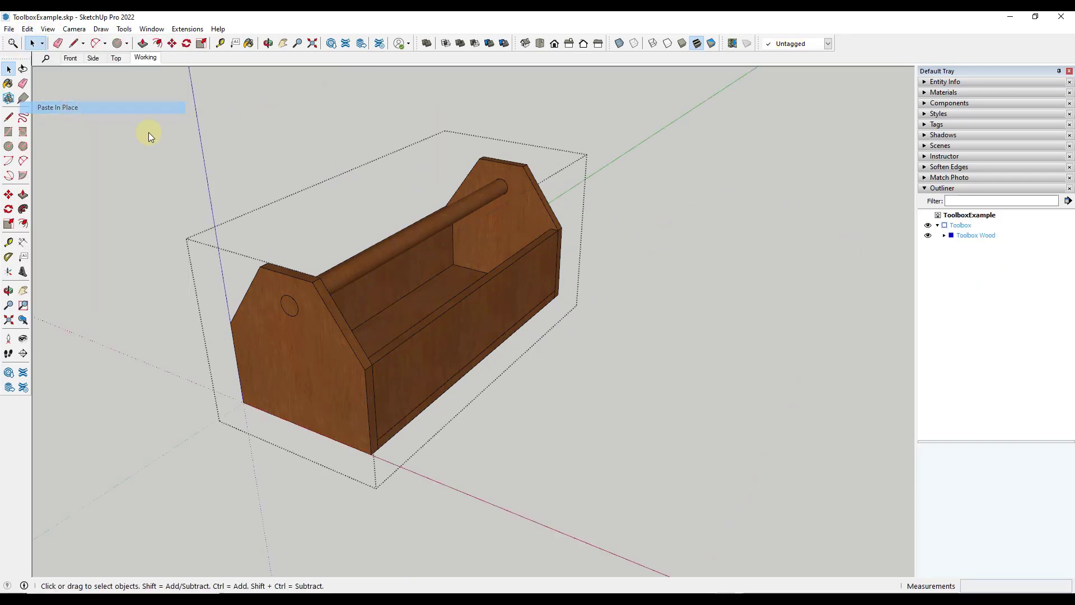
click(642, 273)
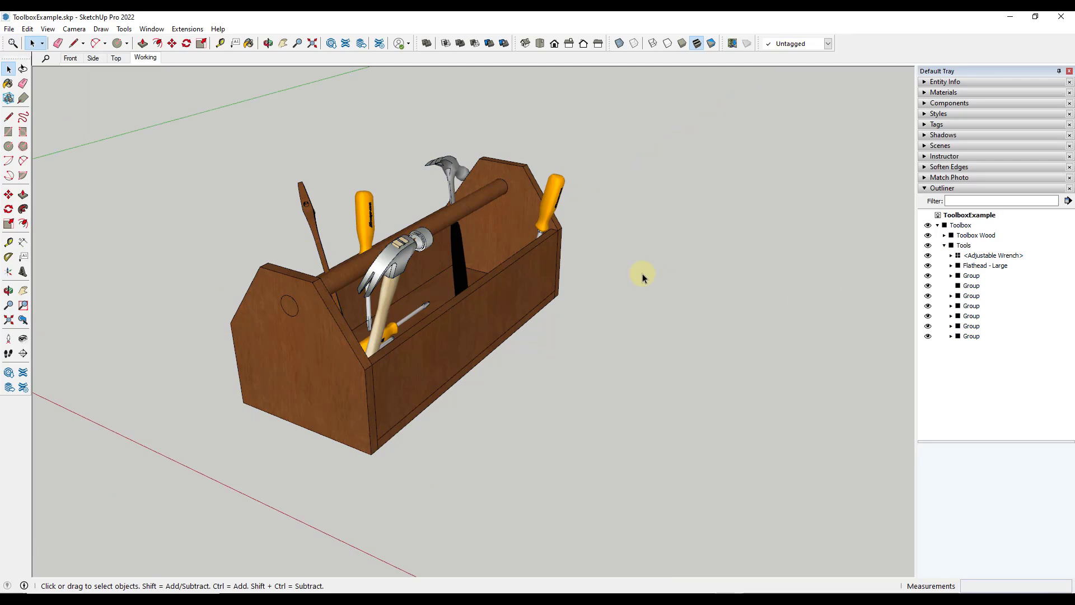
Undo the paste in place and the removal of the Tools group.
key(ctrl+z)
click(644, 270)
key(ctrl+z)
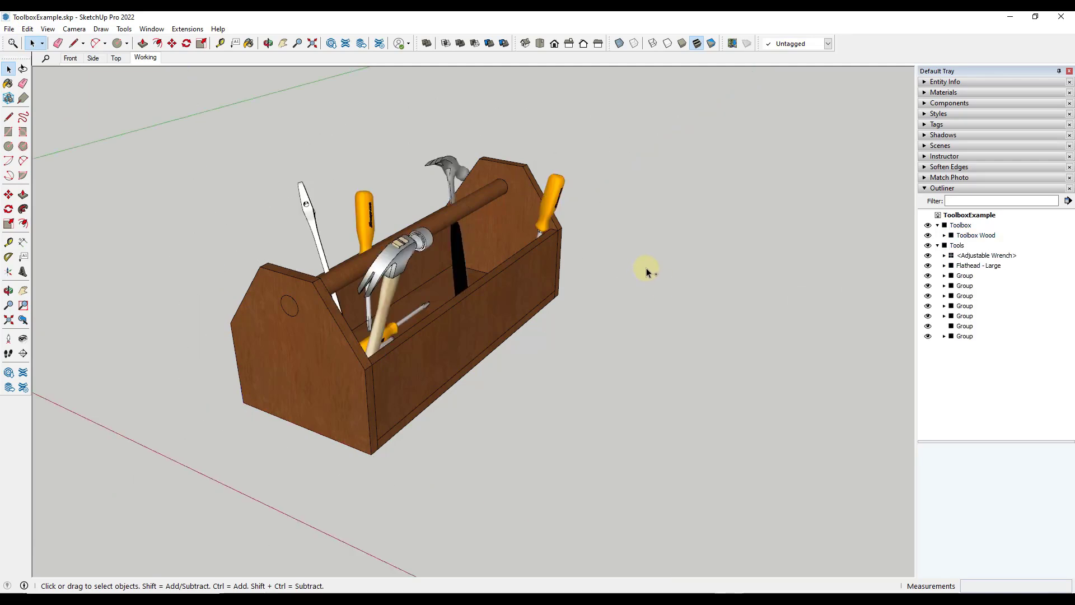
Nest the Tools group inside the Toolbox group within the Outliner and collapse the Tools entry.
click(949, 245)
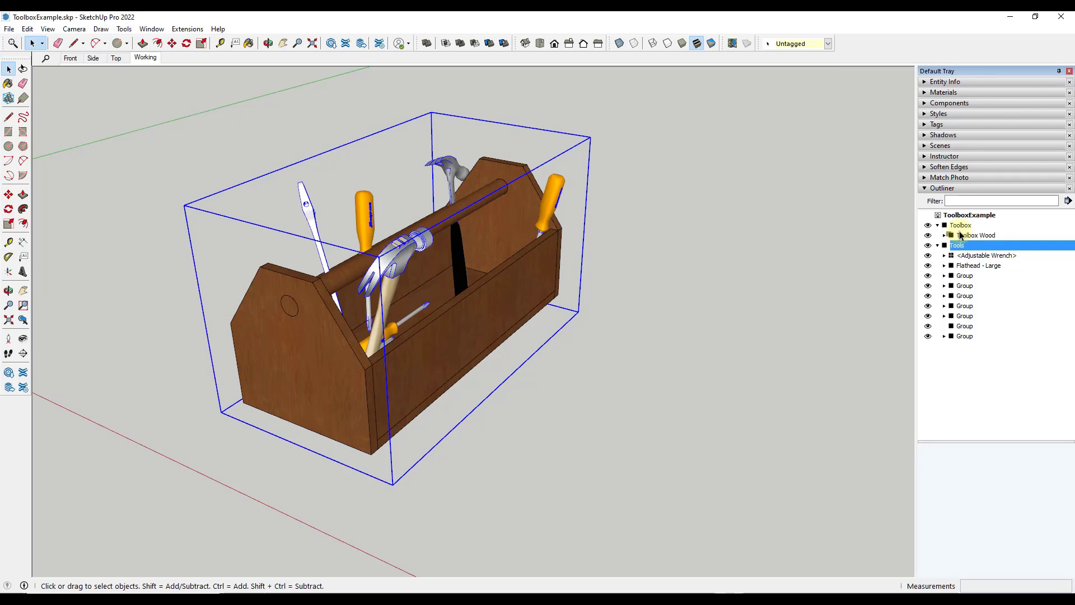
drag(962, 227, 960, 227)
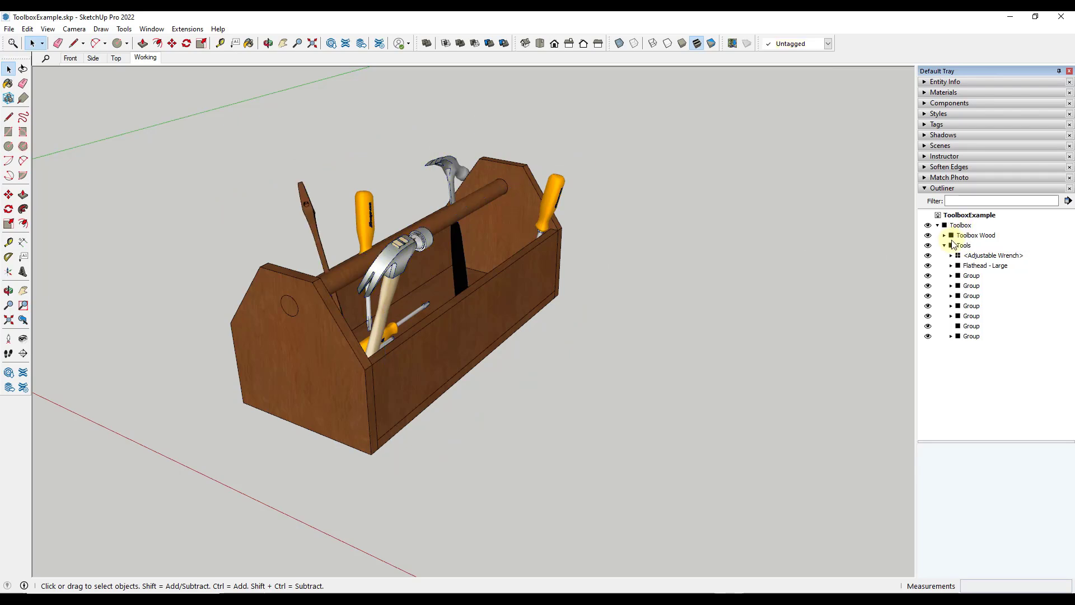
click(945, 247)
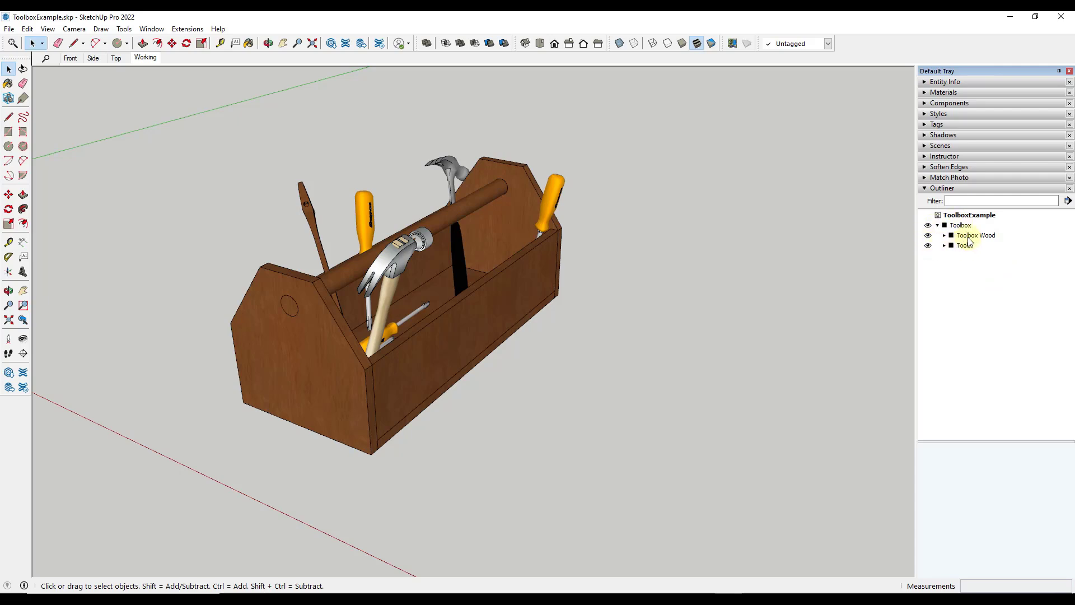
Select the Toolbox Wood and Tools entries to examine them, then hide the Tools group and show it again.
click(969, 235)
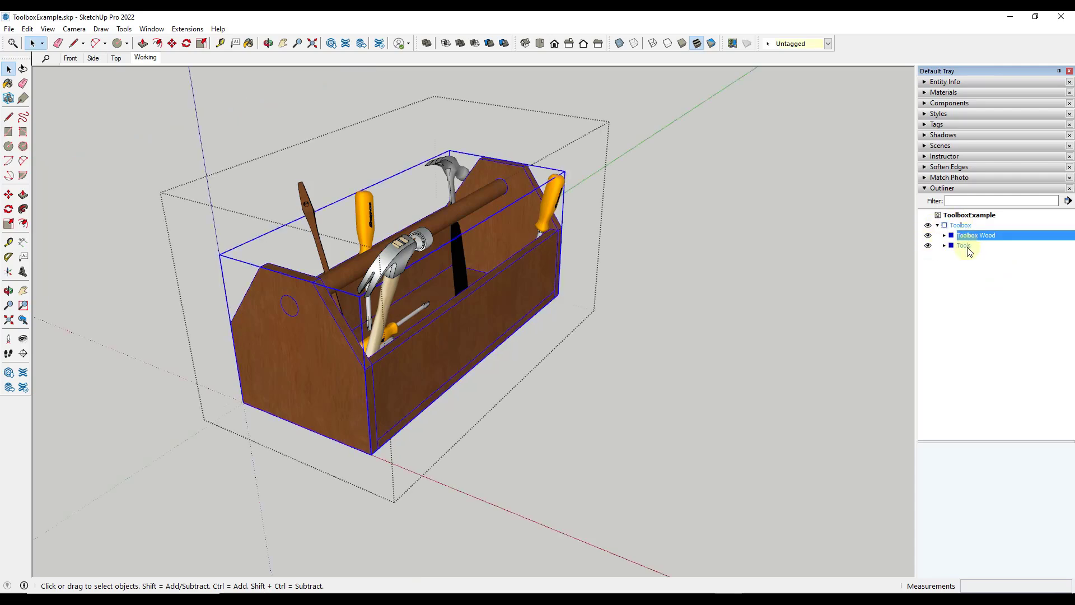
click(966, 246)
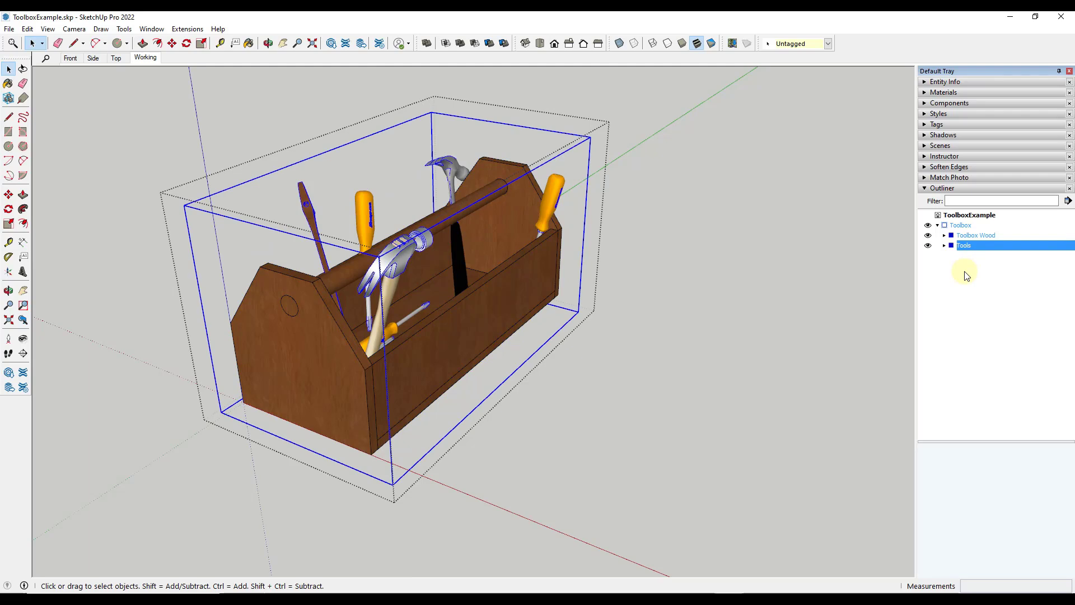
click(928, 247)
click(928, 246)
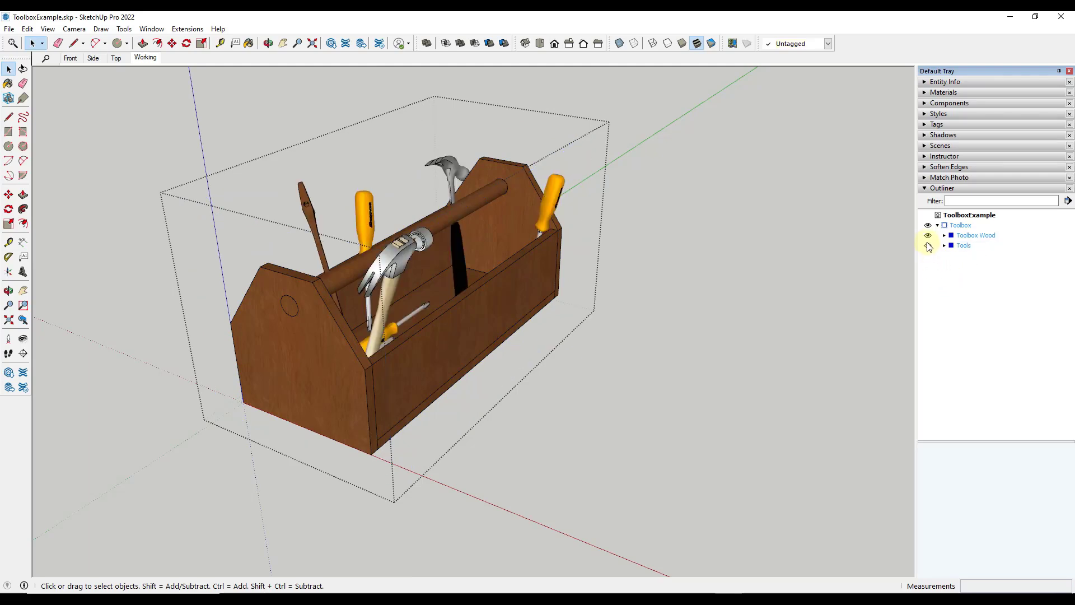
Hide and show the Toolbox Wood group several times, then toggle the Tools group's visibility off and on in the Outliner.
click(927, 237)
click(927, 237)
click(928, 236)
click(927, 236)
click(928, 236)
click(927, 237)
click(928, 246)
click(928, 247)
Open the nested Toolbox, Tools and hammer groups in the model down to the Wood Hammer component, then return to the Toolbox level.
click(583, 318)
click(597, 313)
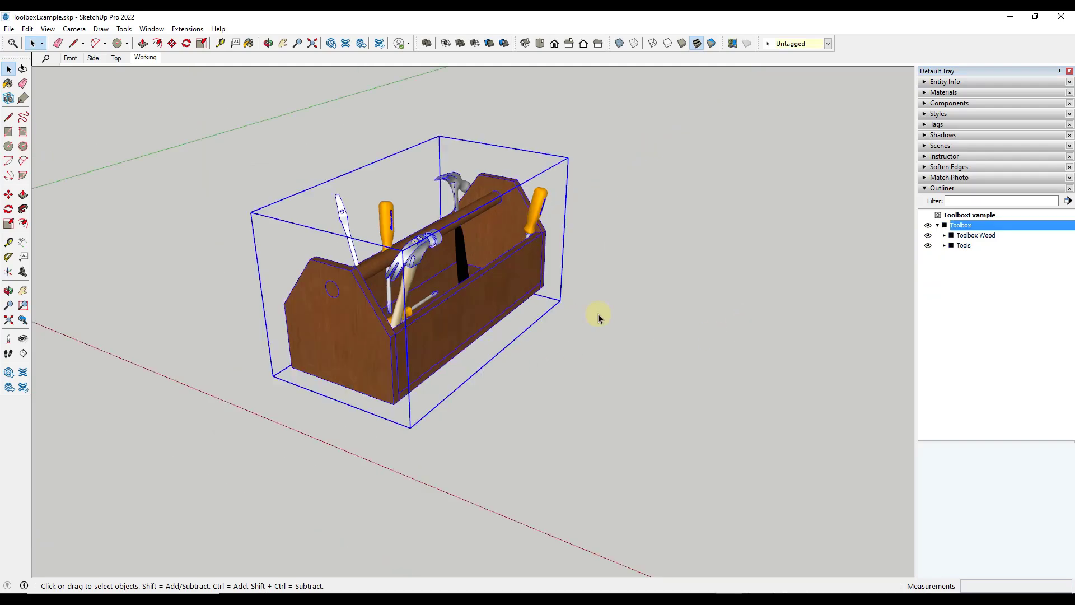
scroll(405, 275, up, 4)
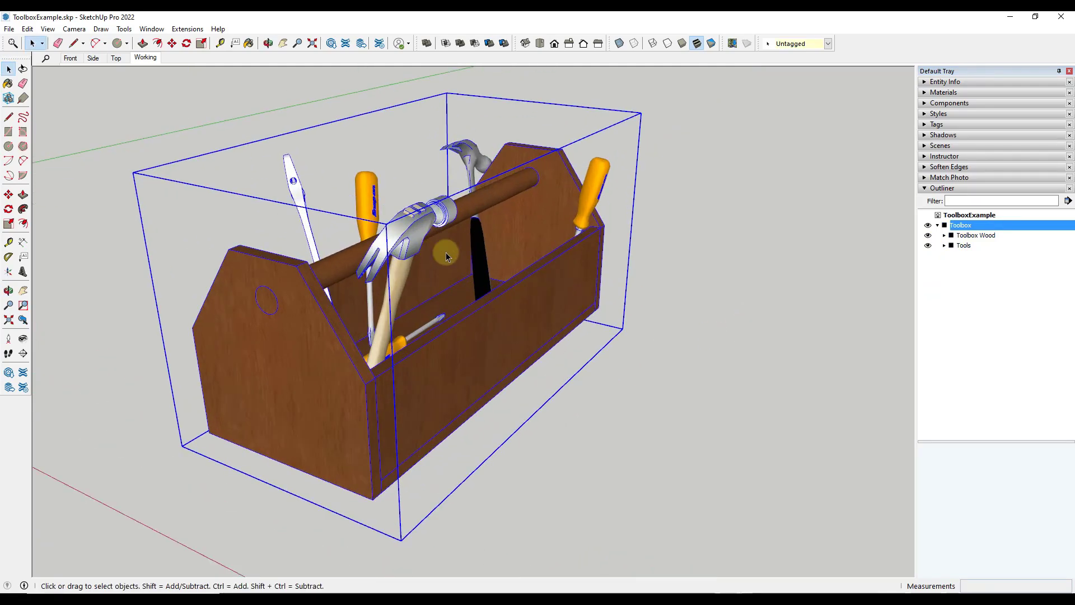
scroll(410, 263, up, 1)
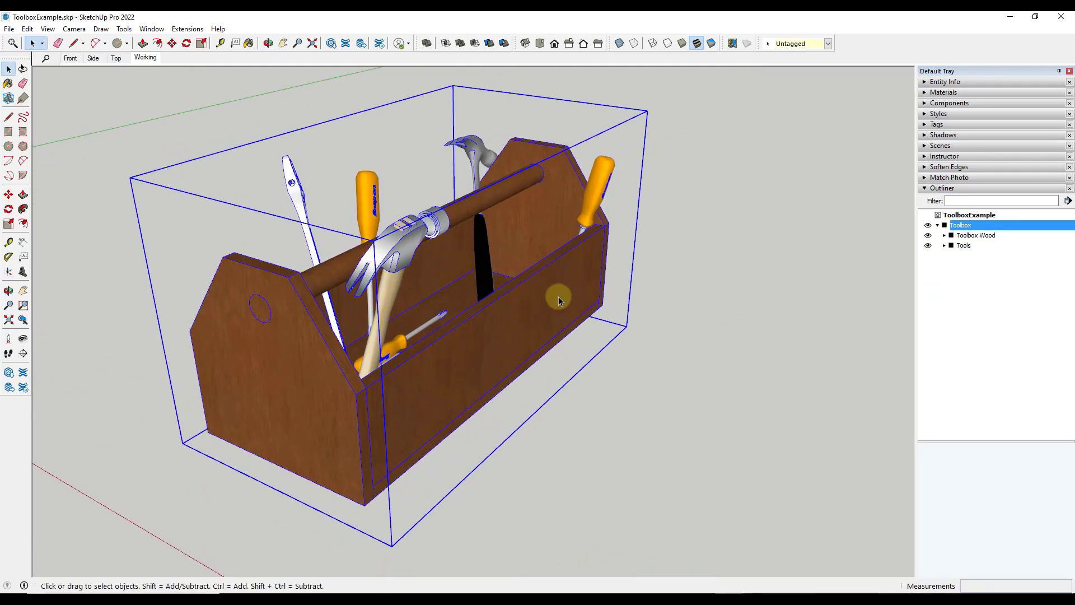
double_click(559, 298)
click(485, 251)
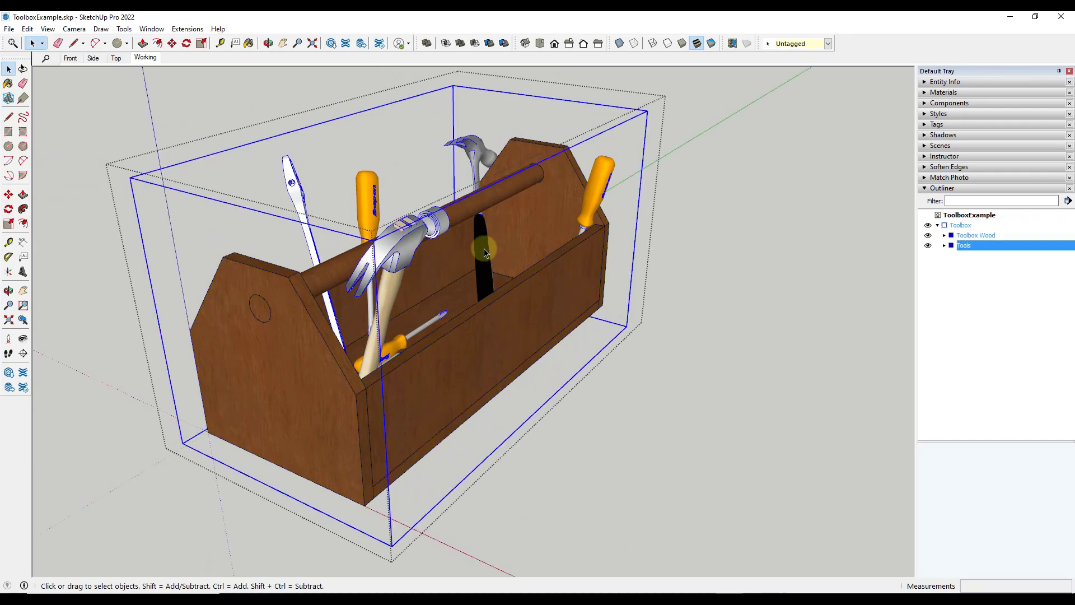
double_click(485, 252)
click(485, 251)
click(394, 262)
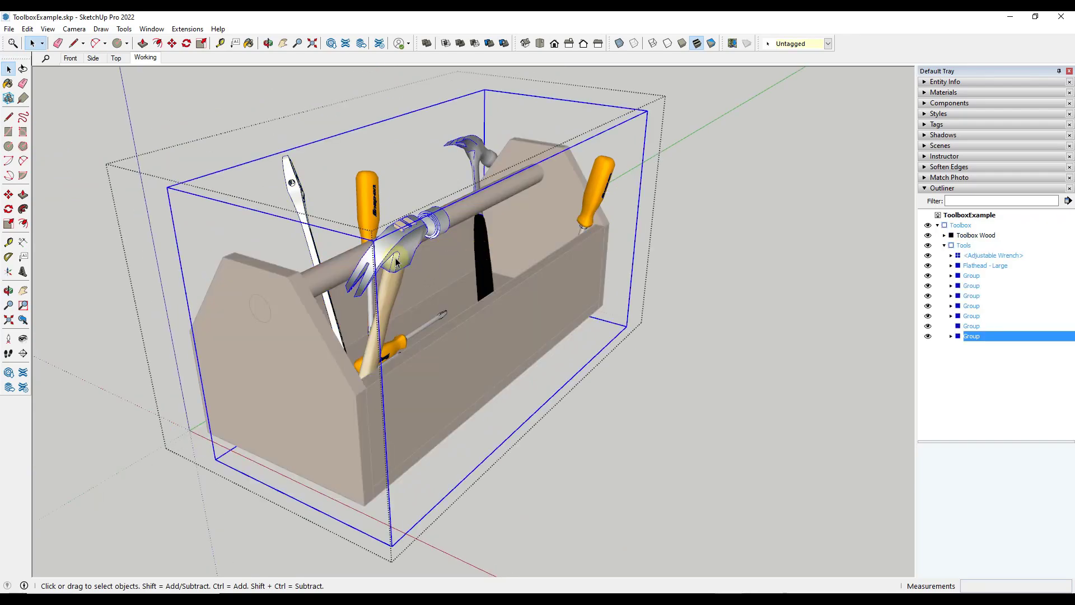
double_click(395, 262)
click(398, 260)
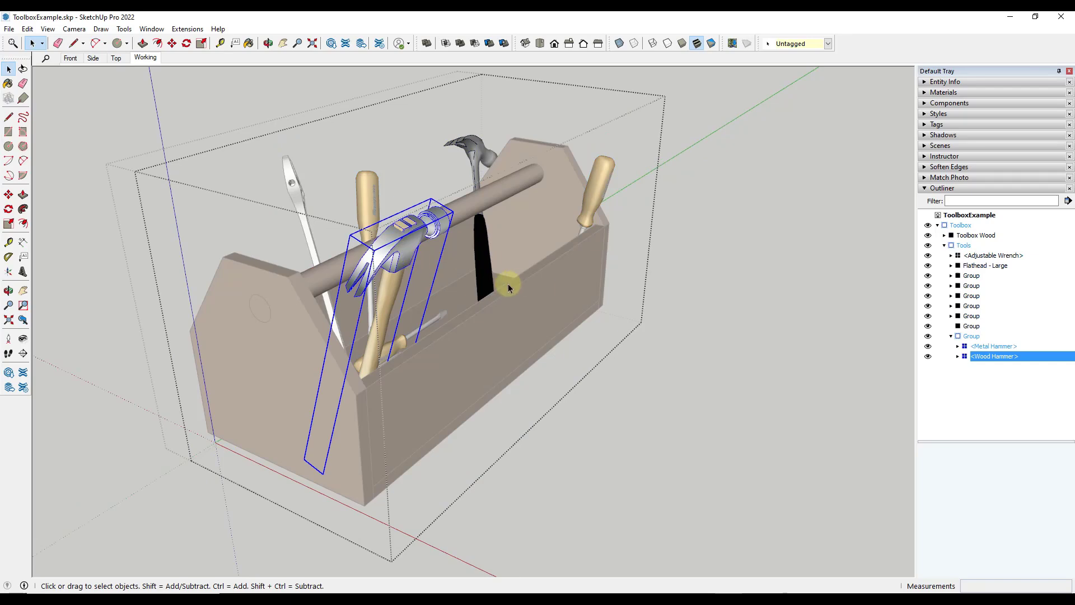
click(753, 304)
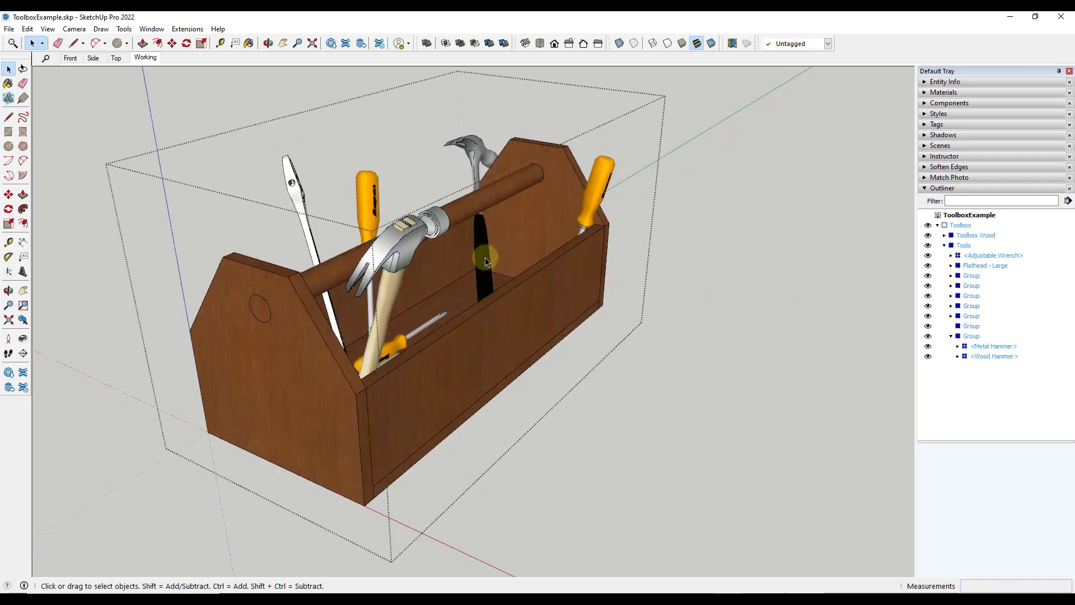
Select the unnamed groups under Tools one by one in the Outliner to identify which tool each represents.
middle_drag(432, 259, 519, 372)
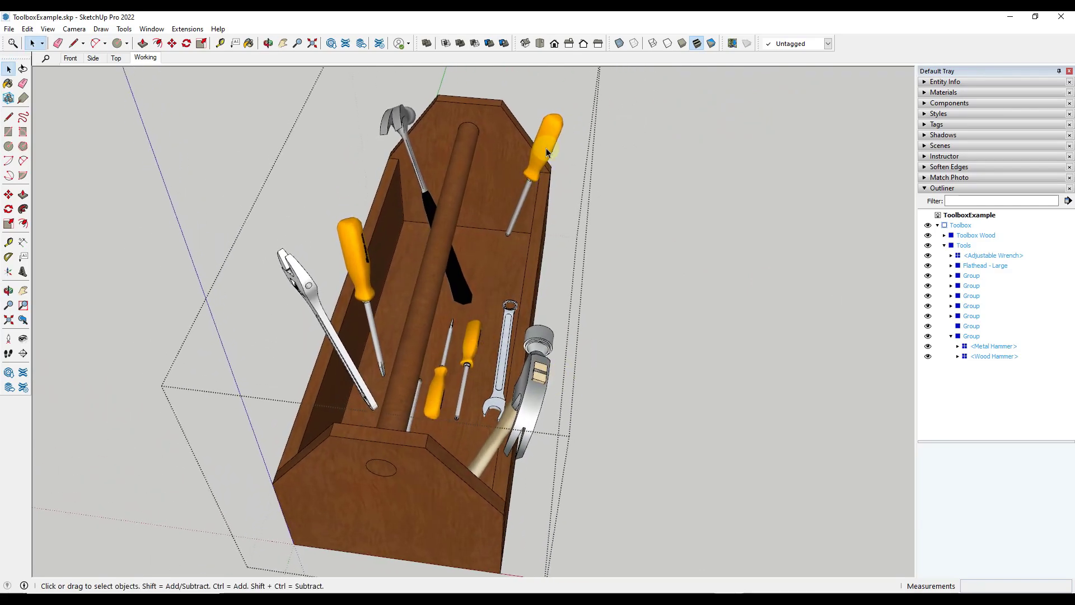
middle_drag(425, 373, 425, 315)
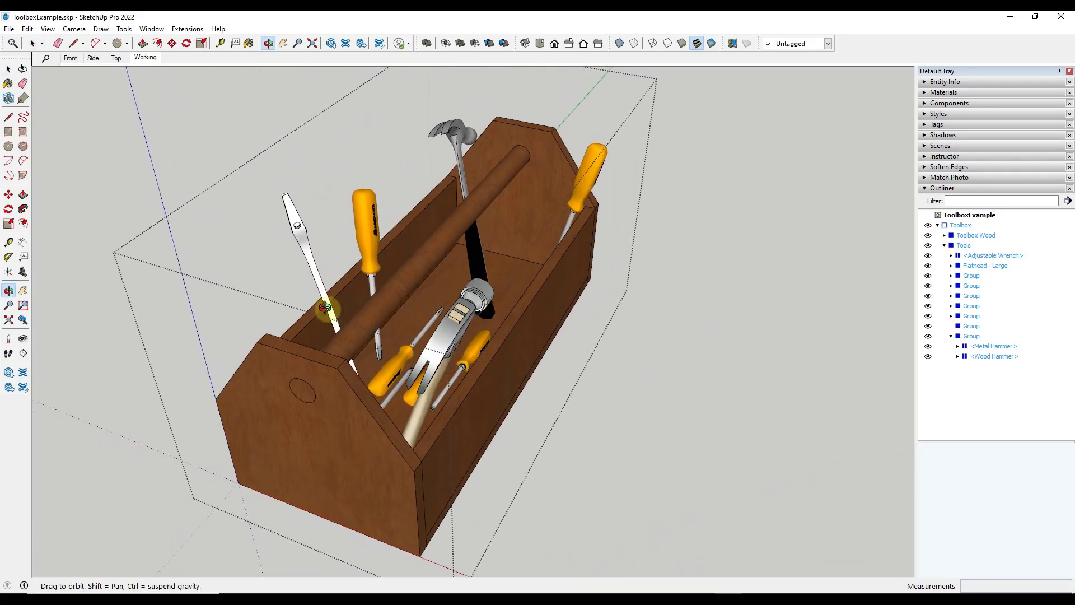
click(972, 276)
click(971, 286)
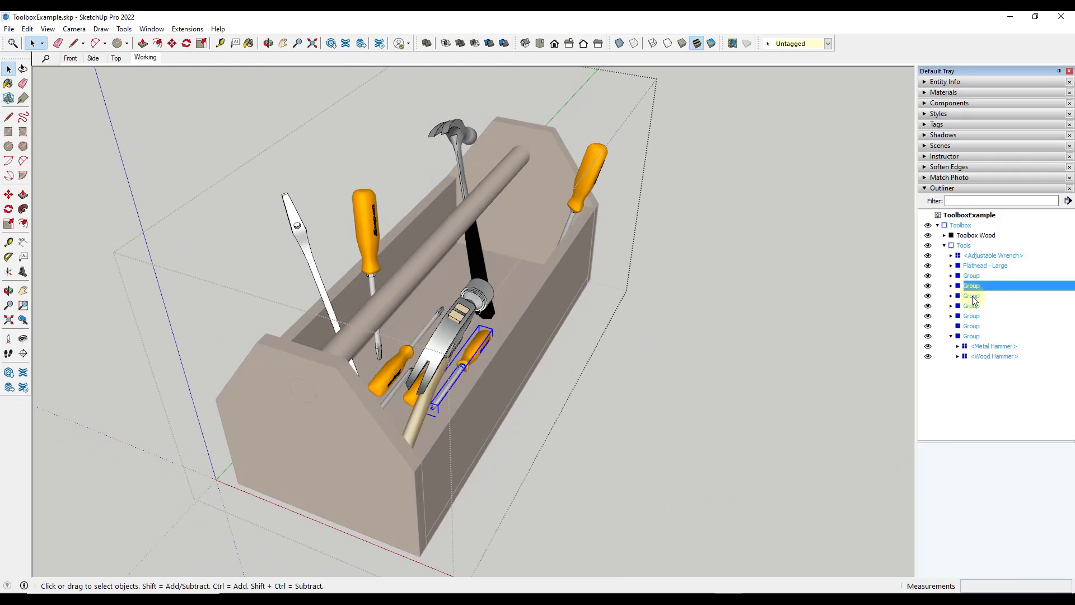
click(973, 297)
click(972, 276)
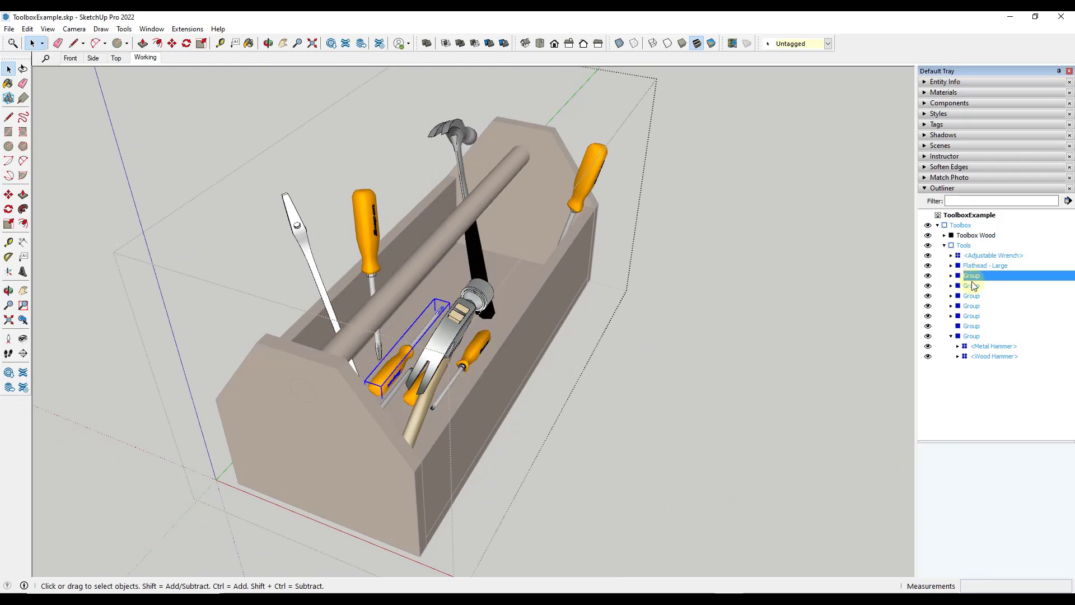
middle_drag(411, 350, 330, 326)
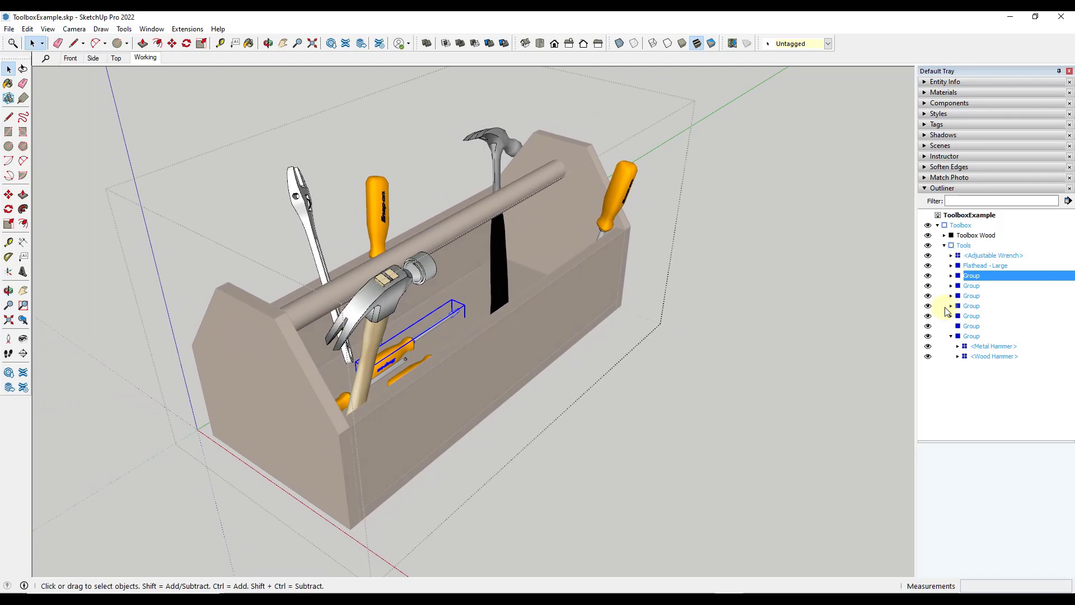
click(971, 286)
click(971, 296)
click(972, 306)
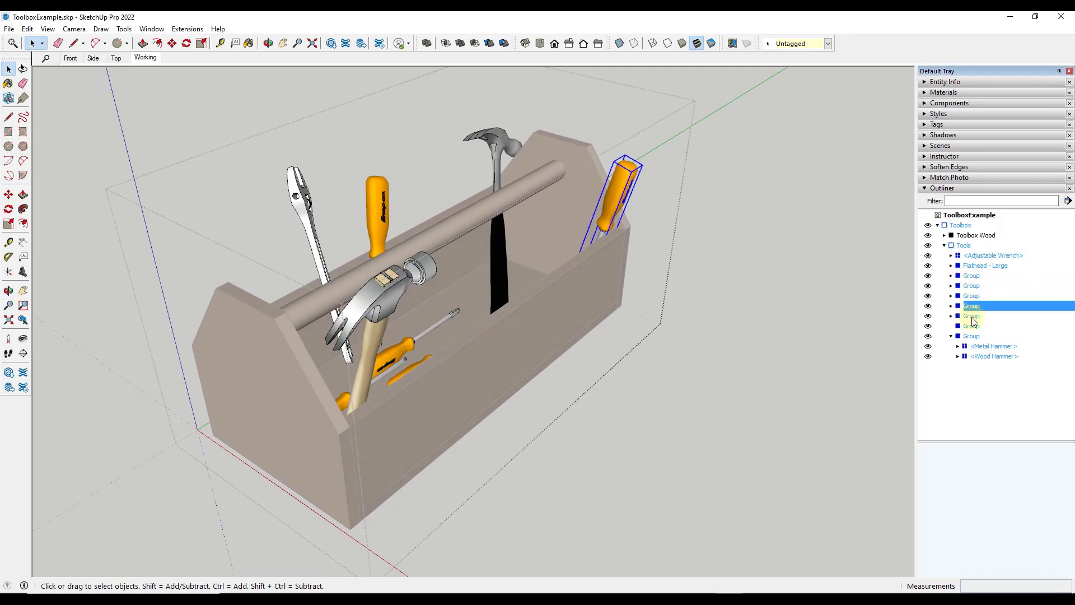
click(972, 316)
click(973, 326)
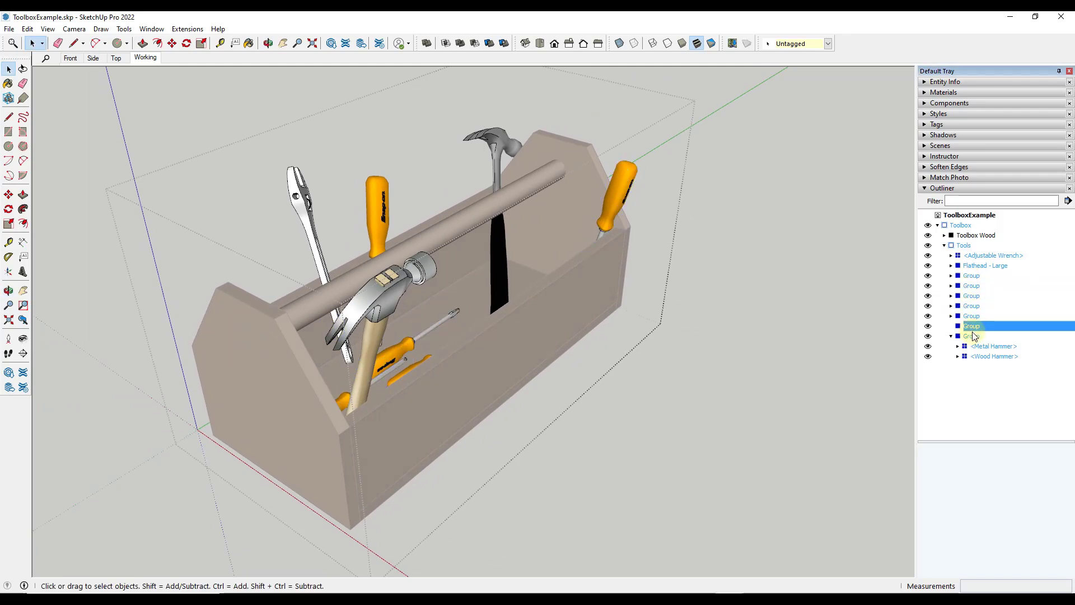
click(974, 279)
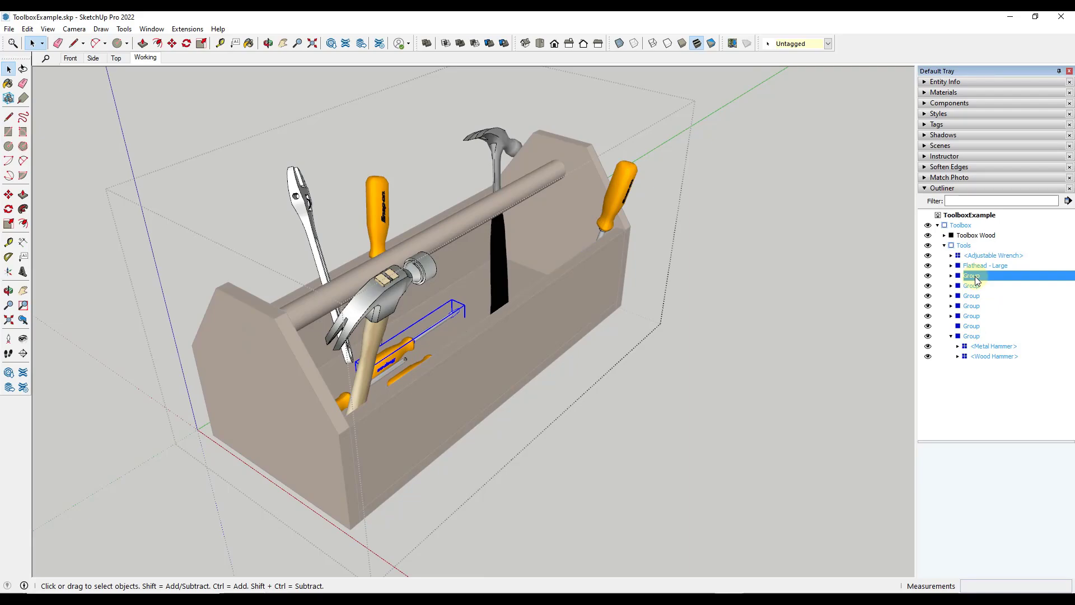
Rename the first unnamed group under Tools, the medium screwdriver on the toolbox floor, as Flathead - Medium.
middle_drag(414, 348, 414, 191)
click(415, 191)
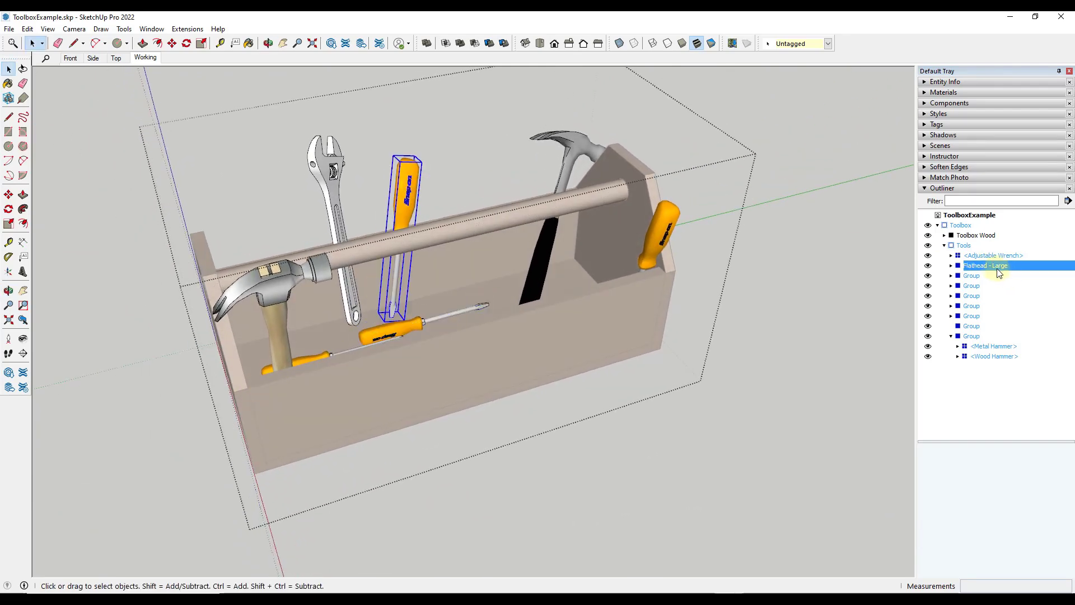
middle_drag(355, 316, 388, 336)
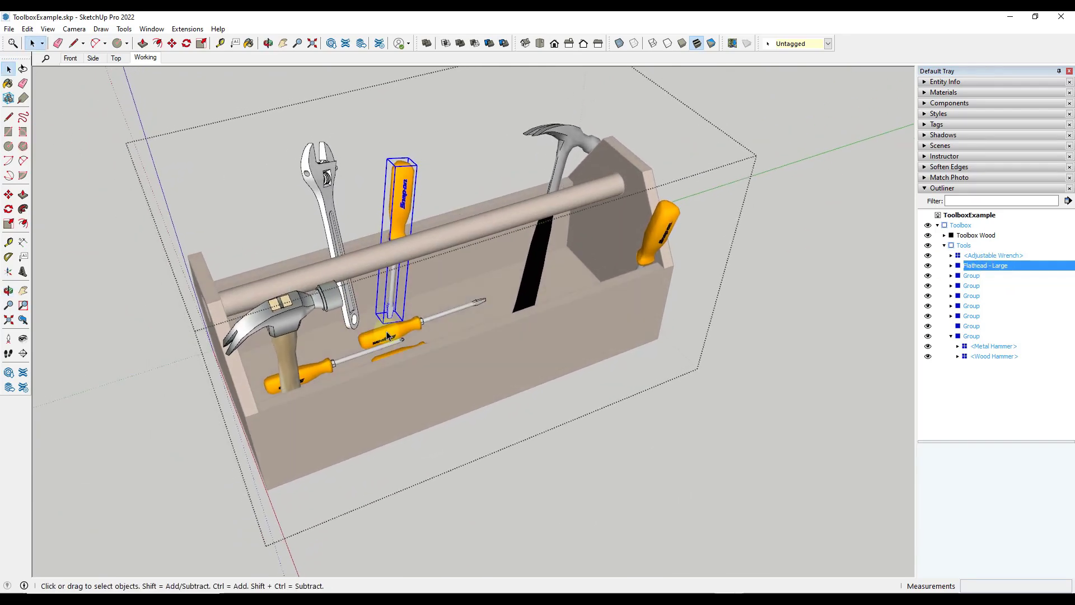
click(388, 336)
right_click(974, 280)
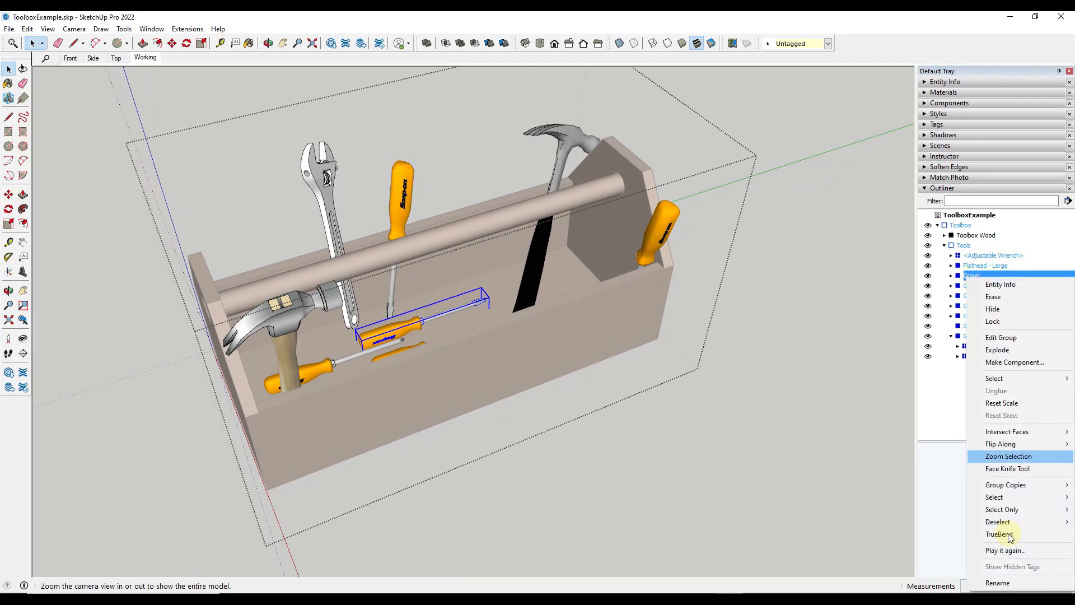
click(991, 582)
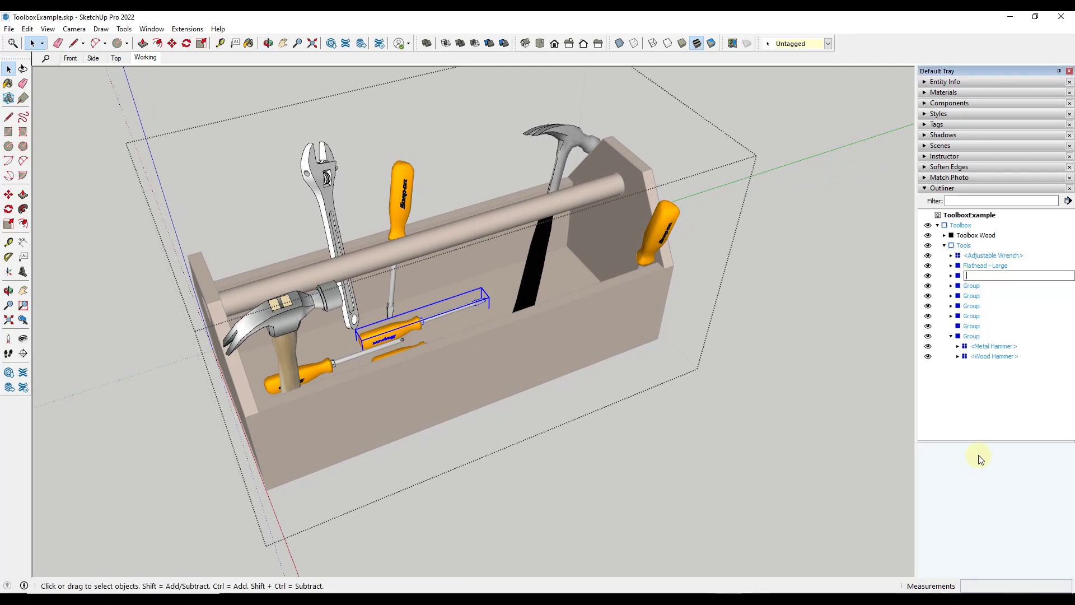
text(Flathead - Medium)
key(Return)
Rename the group of the small screwdriver lying beside the toolbox's front board as Flathead - Small.
middle_drag(544, 342, 425, 359)
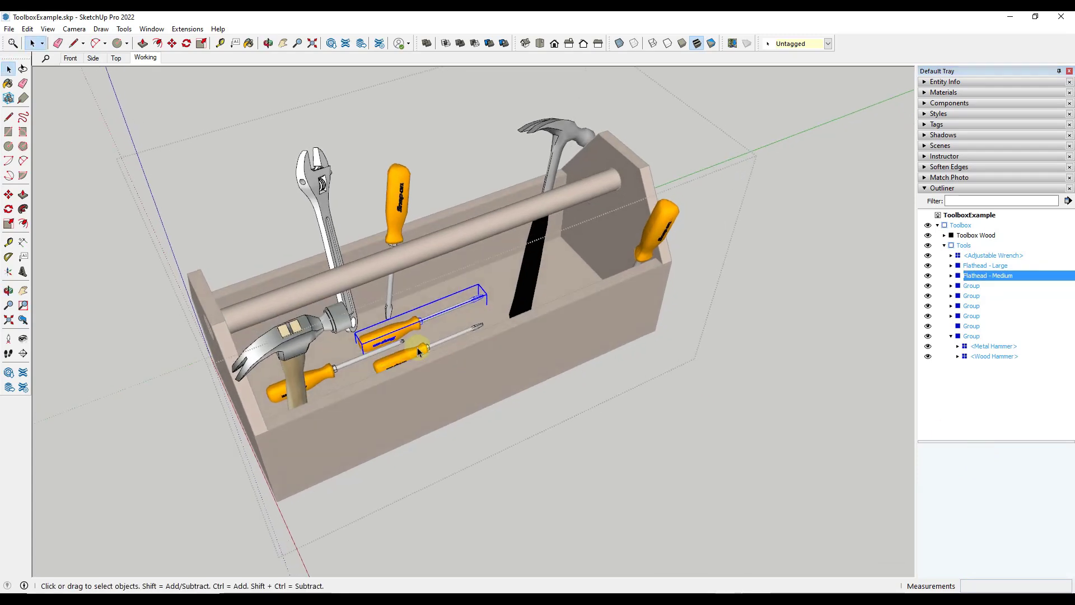
click(972, 295)
right_click(971, 301)
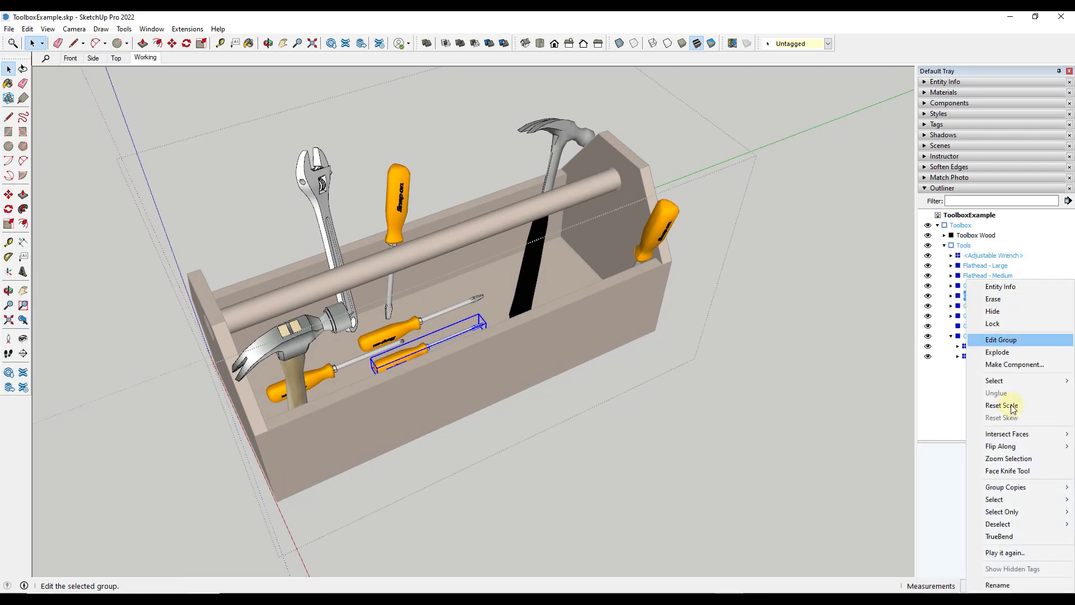
click(1016, 582)
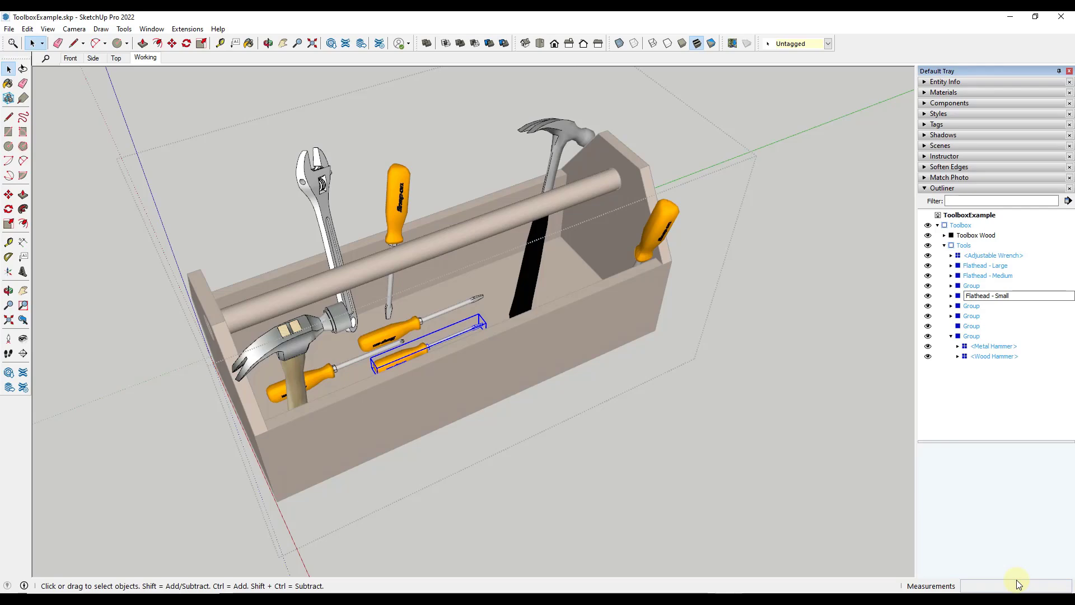
key(Return)
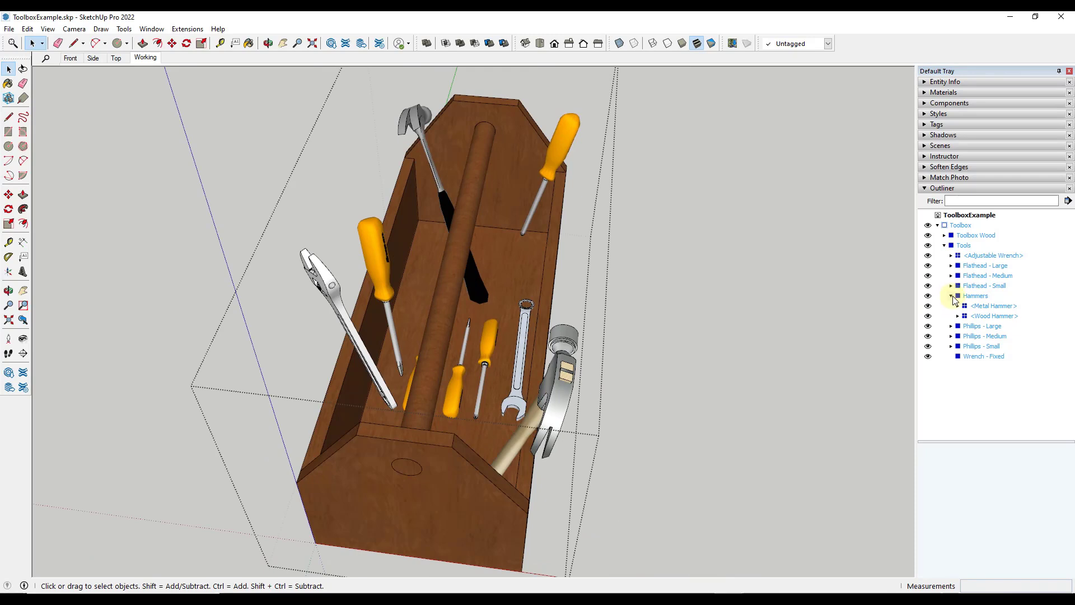
Collapse the Hammers group in the Outliner, then select the Adjustable Wrench component and display its entity information.
click(951, 295)
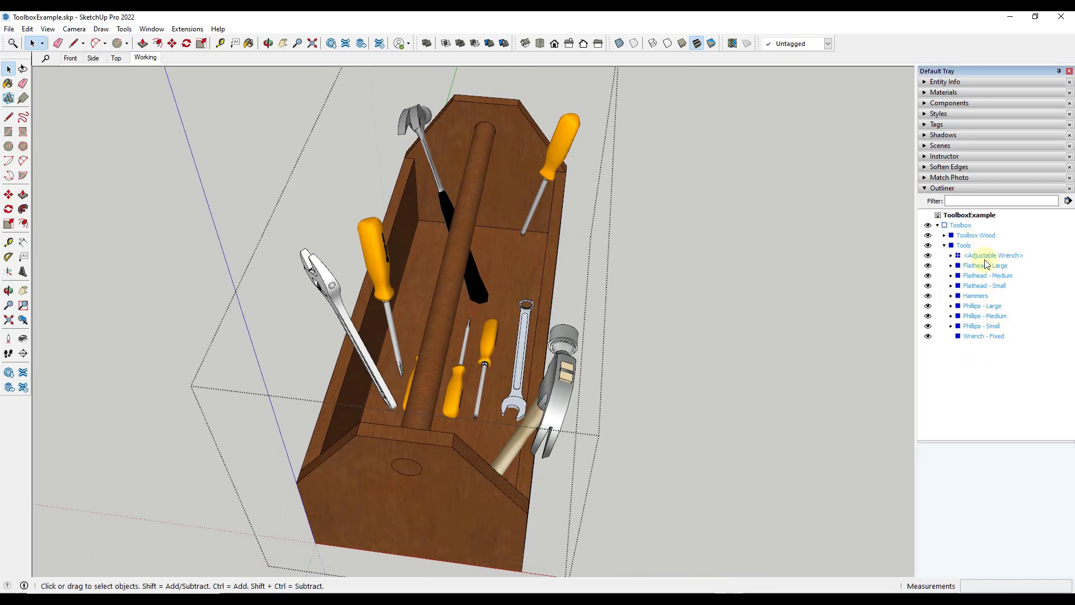
click(657, 330)
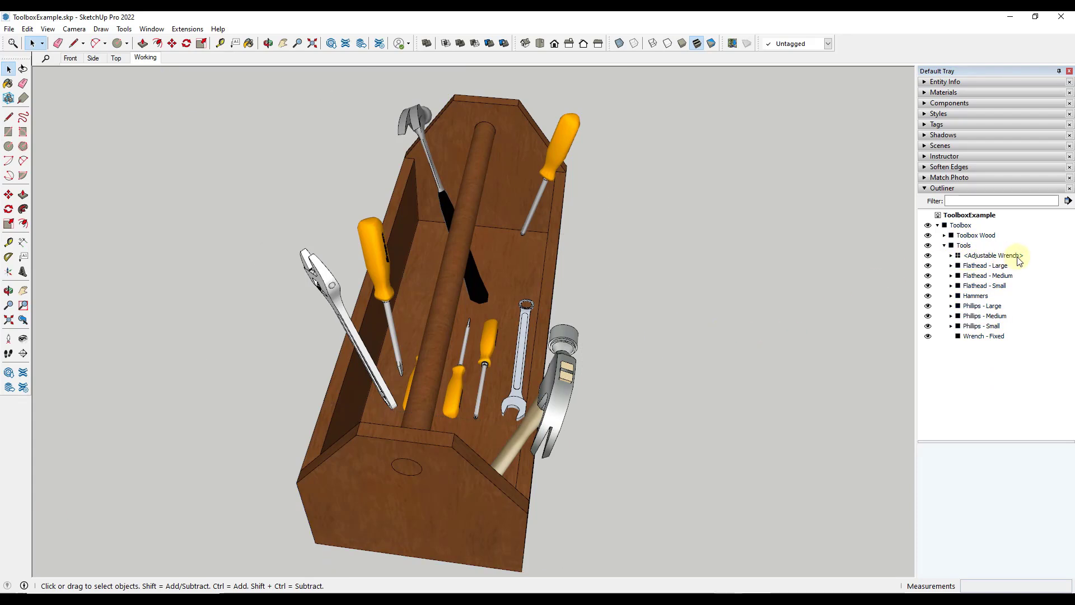
click(977, 256)
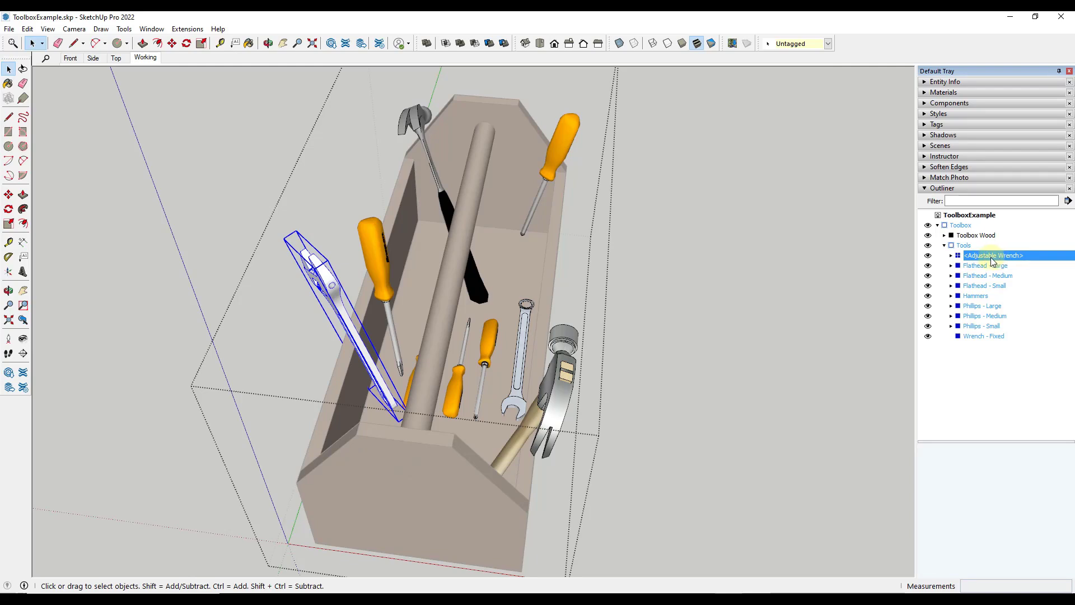
click(940, 81)
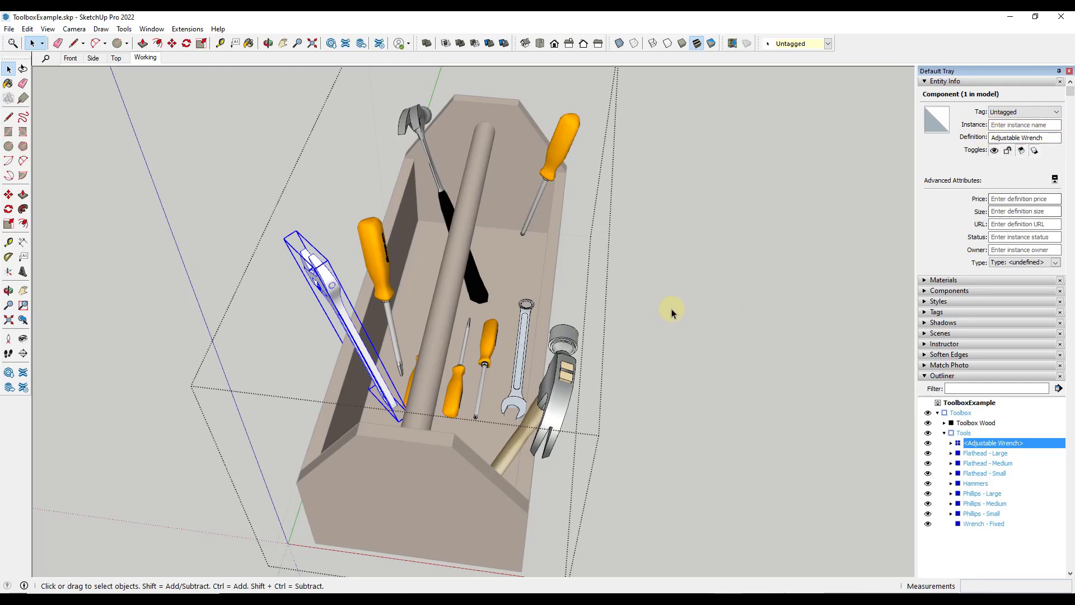
middle_drag(511, 299, 443, 290)
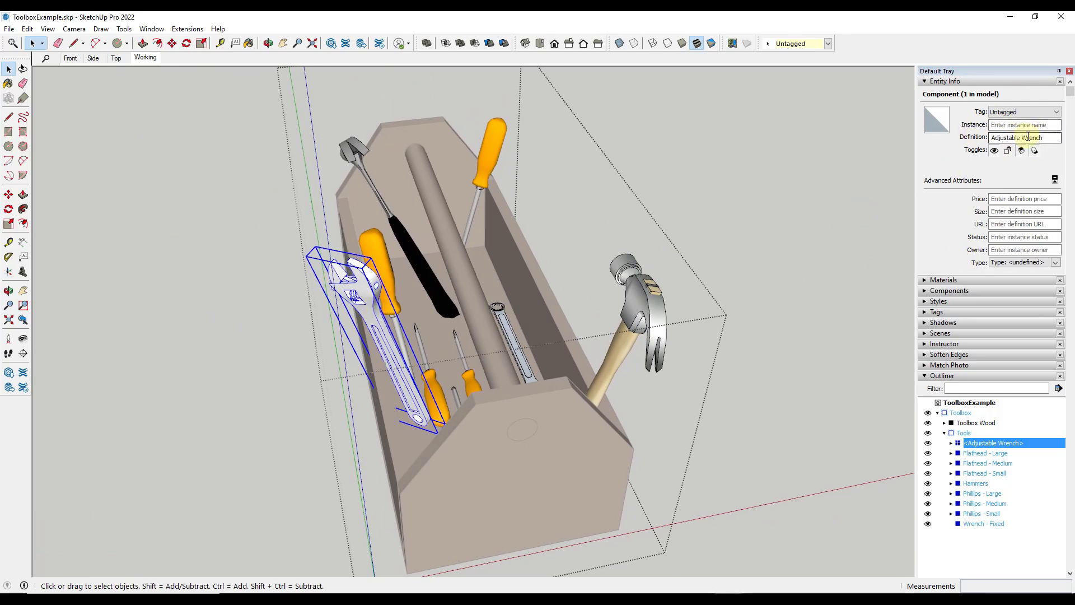
Copy the Adjustable Wrench component about 9 1/2" along the green axis toward the black-handled hammer.
scroll(401, 340, down, 5)
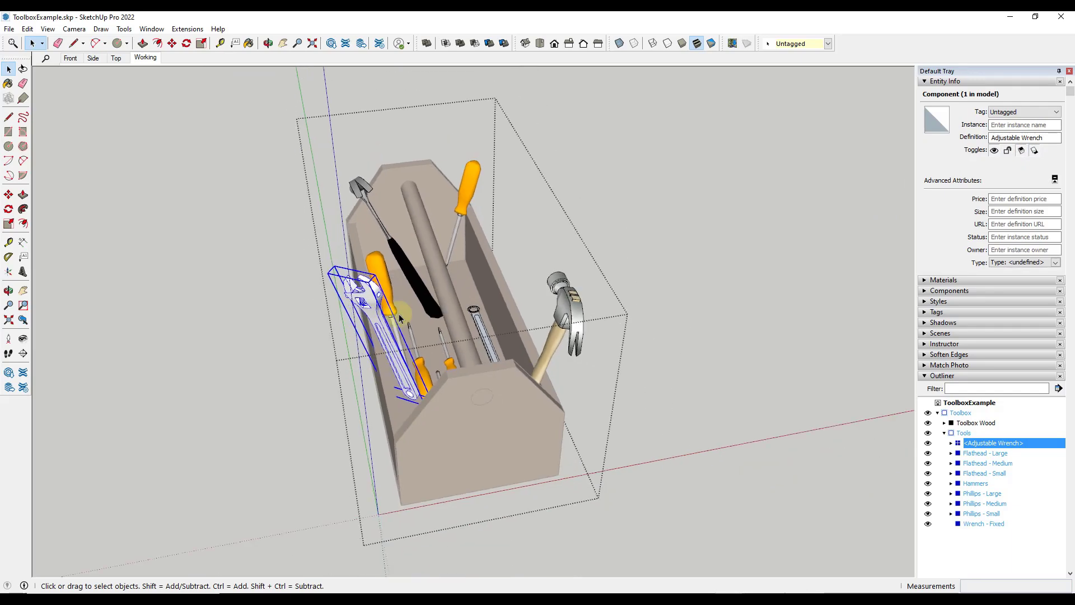
middle_drag(388, 326, 698, 379)
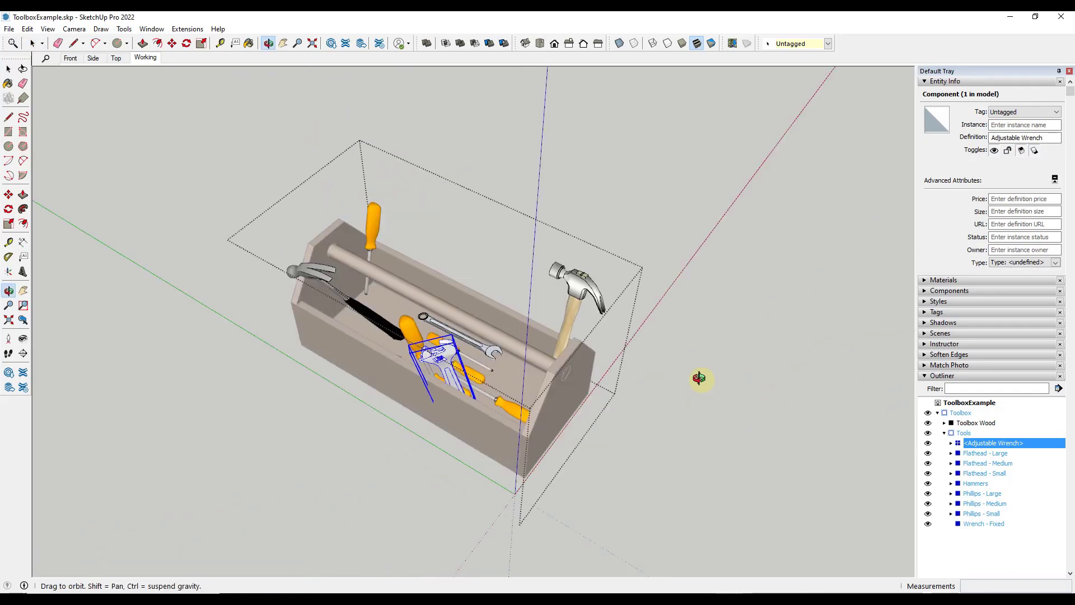
scroll(506, 355, up, 6)
key(m)
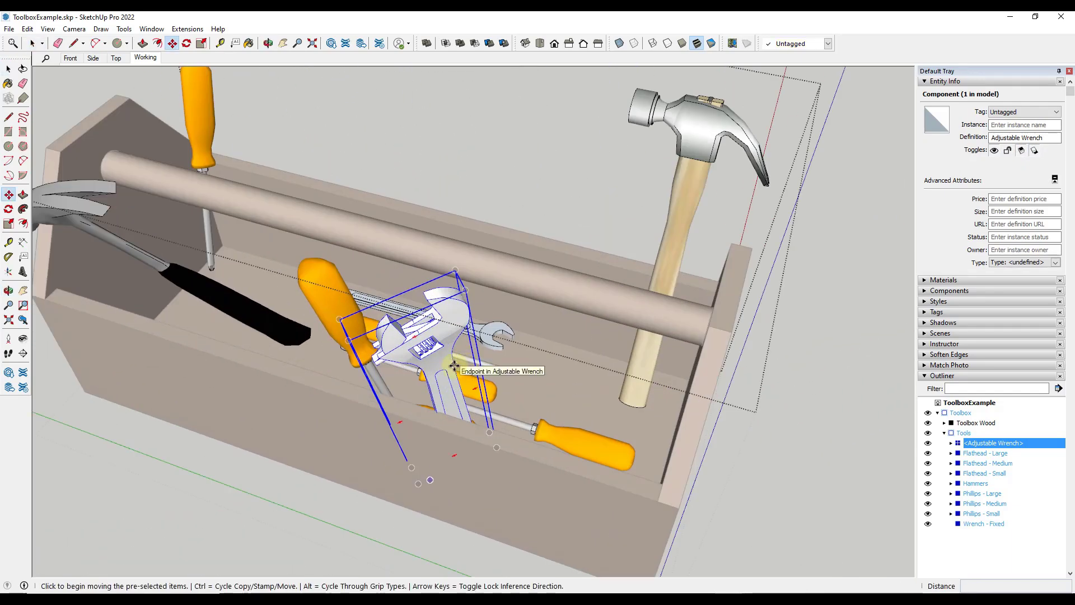
key(ctrl)
click(454, 365)
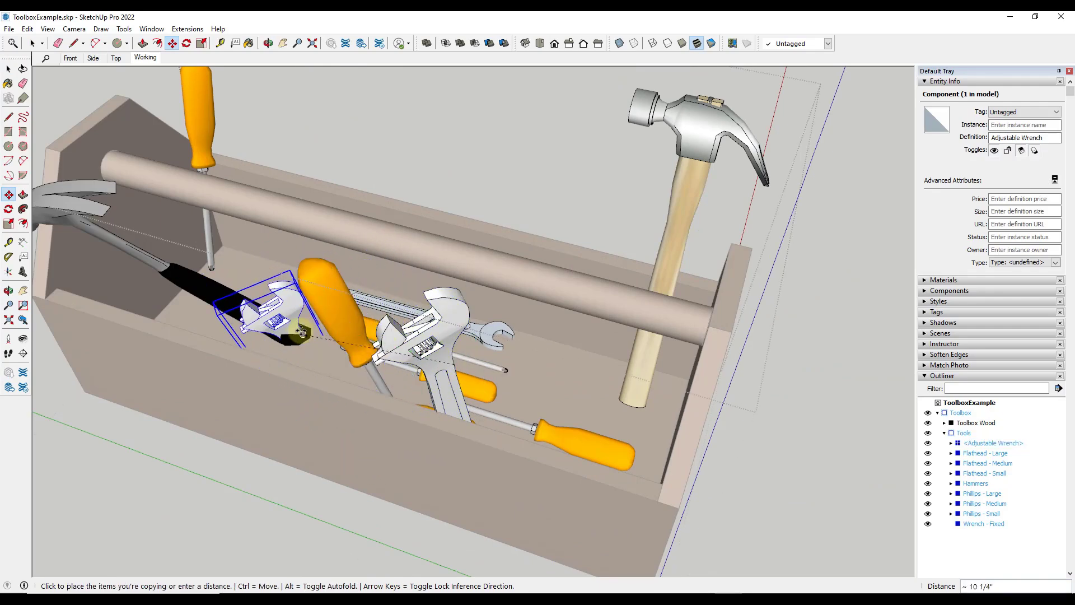
scroll(166, 261, down, 3)
scroll(372, 283, up, 3)
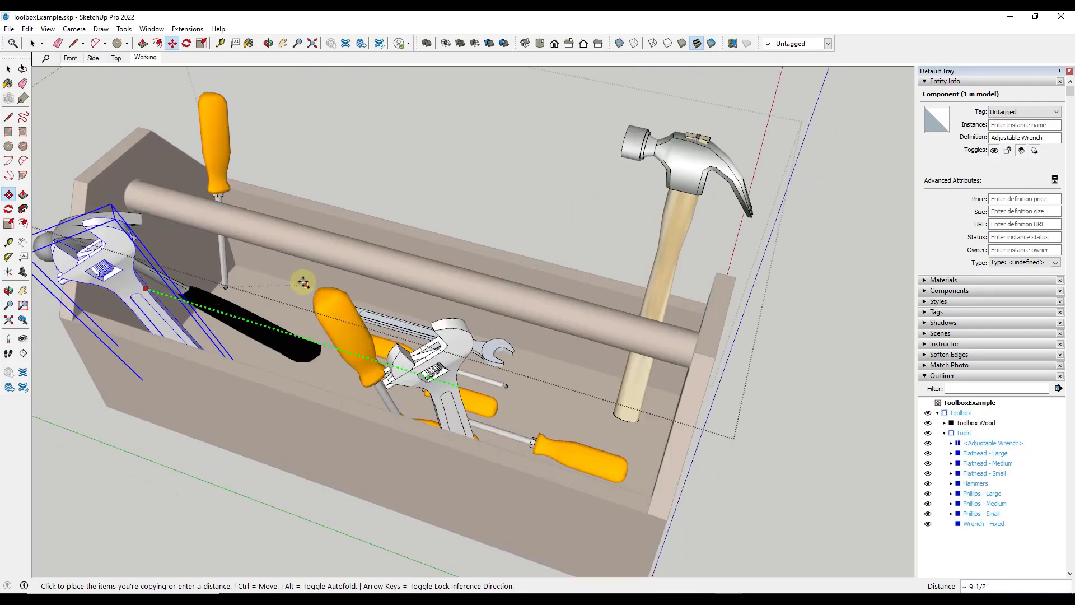
click(372, 283)
Select each Adjustable Wrench entry in the Outliner to identify the matching instance in the model.
click(951, 453)
click(951, 453)
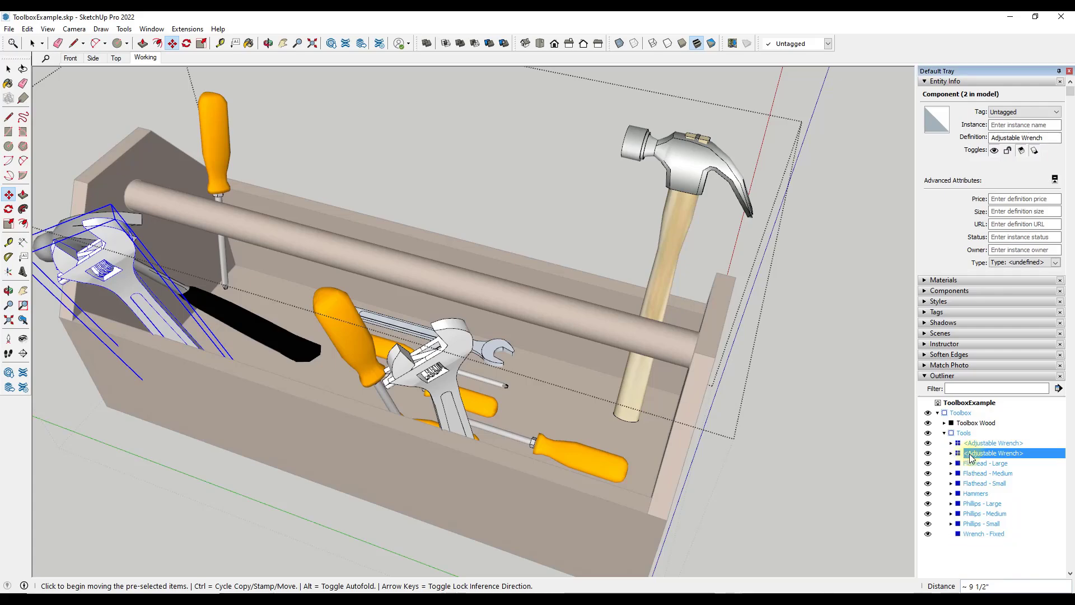
click(978, 443)
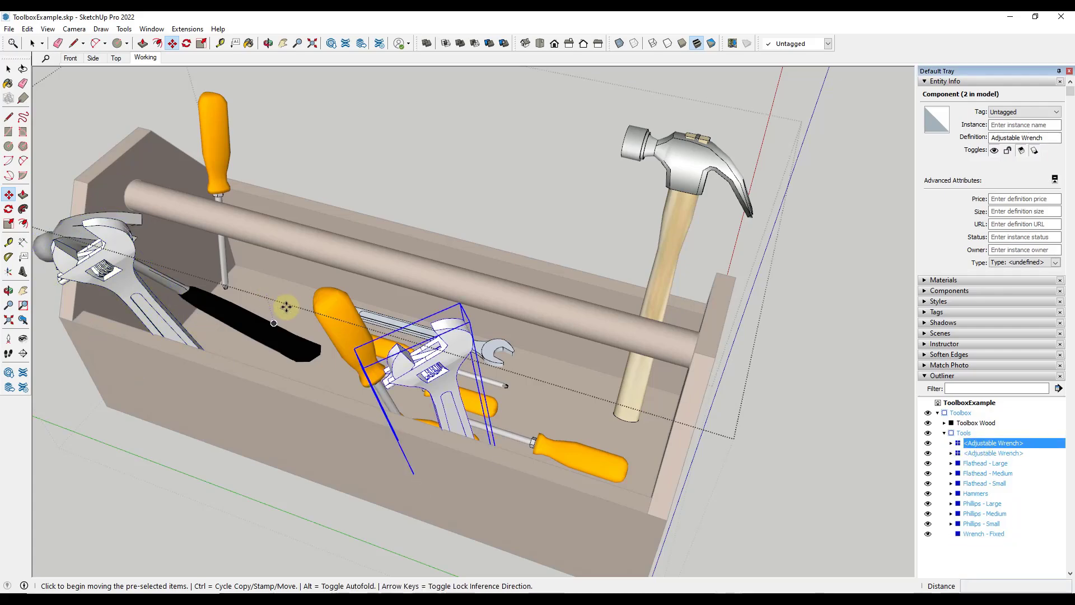
Open the Adjustable Wrench component nearest the wooden-handled hammer for editing.
middle_drag(443, 330, 569, 221)
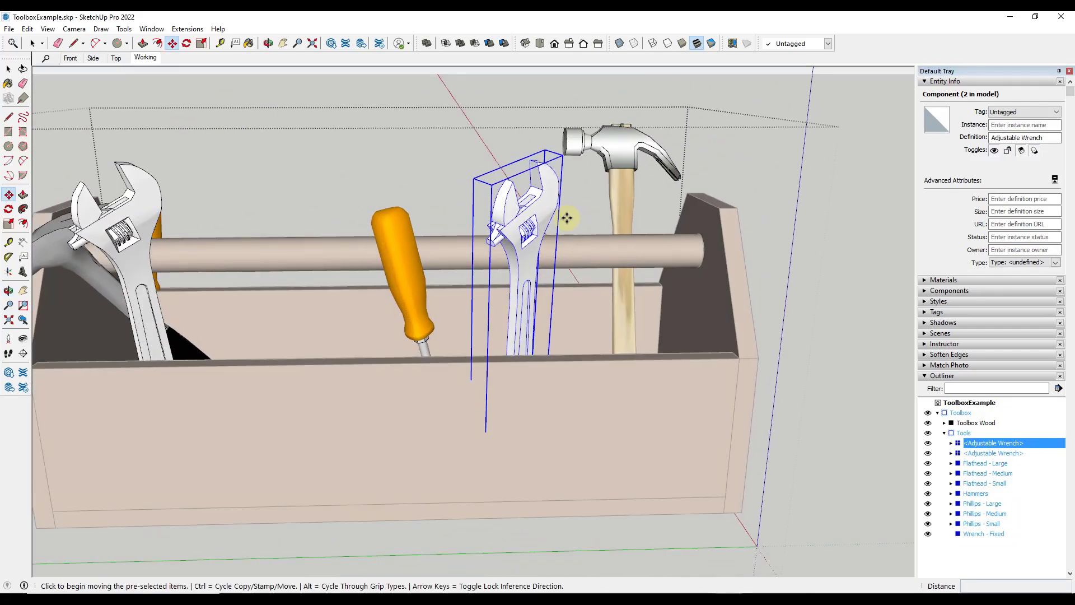
scroll(560, 224, down, 2)
scroll(464, 230, up, 1)
key(space)
double_click(531, 224)
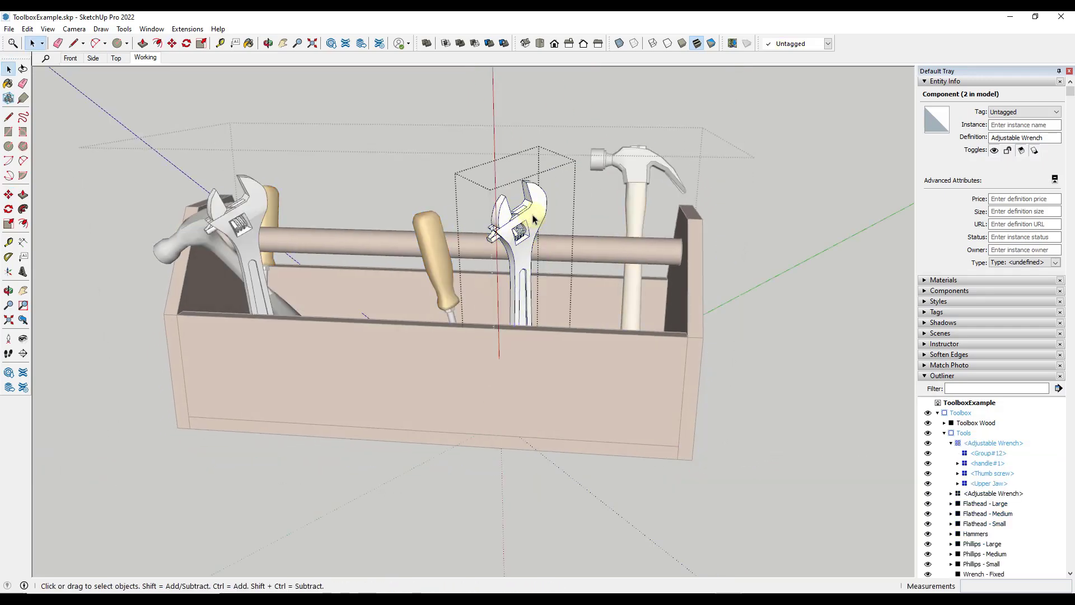
Paint all parts inside the Adjustable Wrench component with Metal Aluminum Anodized from the Metal collection, and close the component.
click(532, 222)
key(ctrl+a)
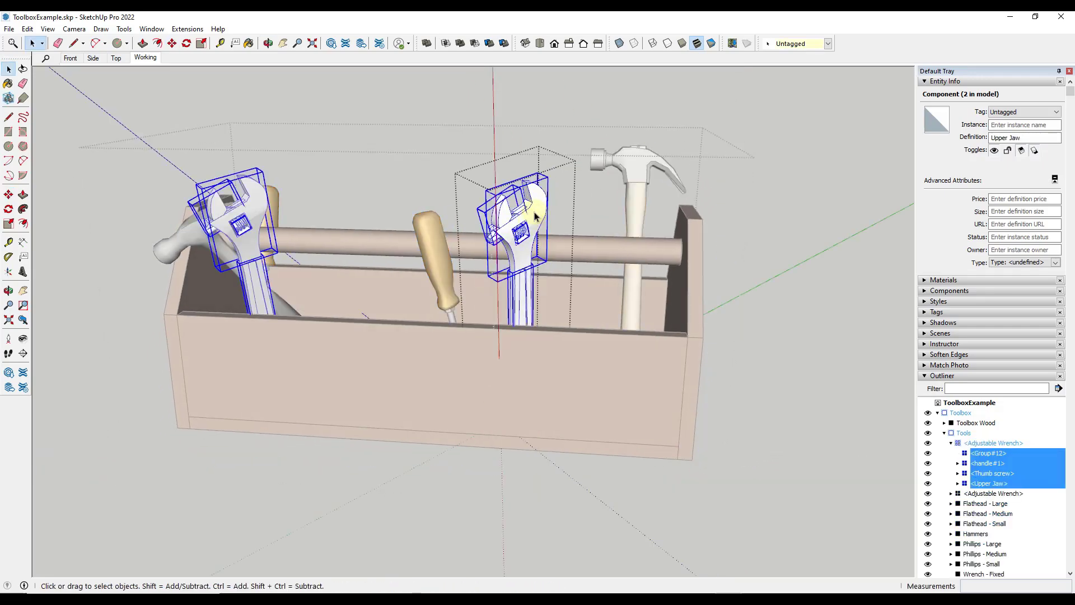
click(943, 280)
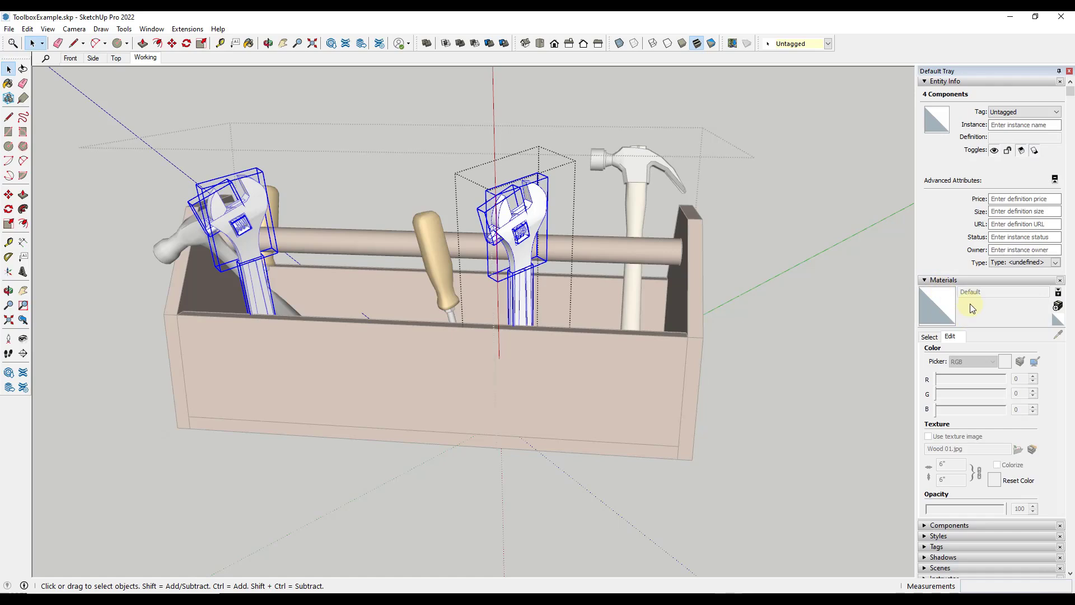
click(933, 332)
click(985, 354)
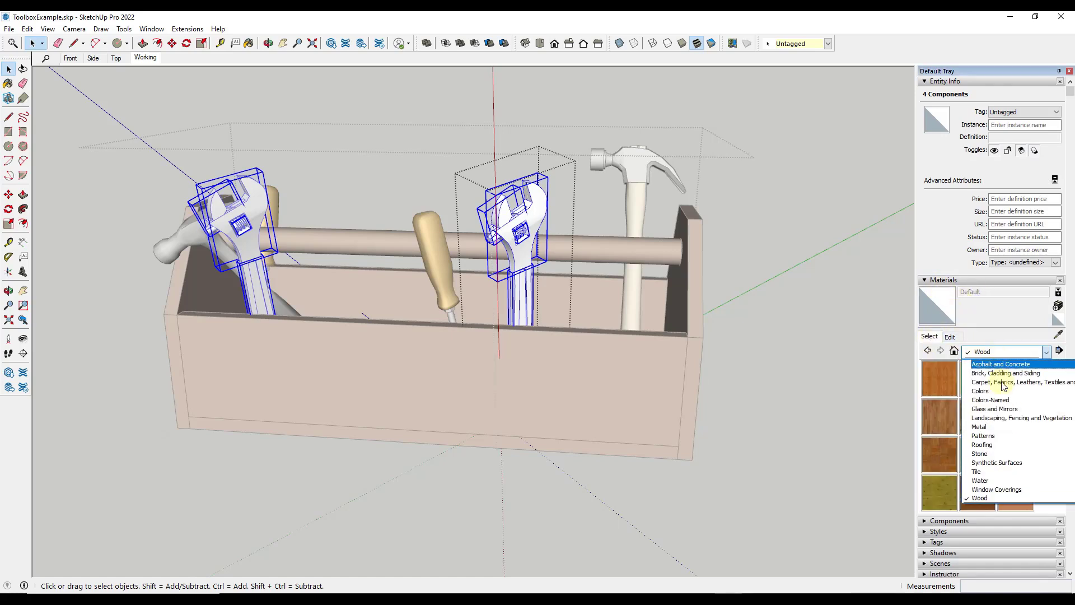
click(983, 455)
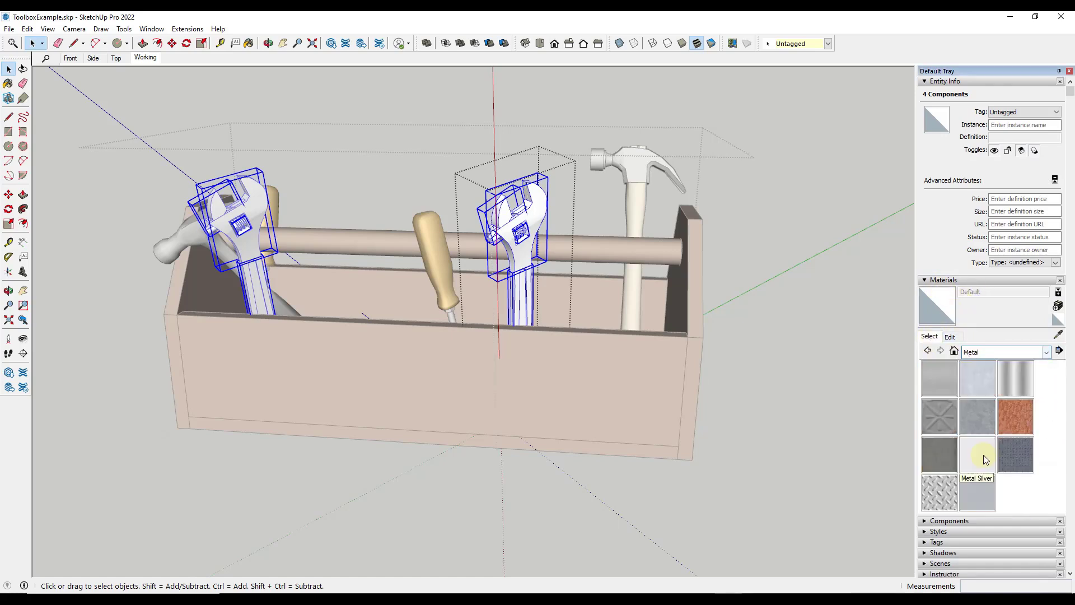
click(981, 381)
click(546, 204)
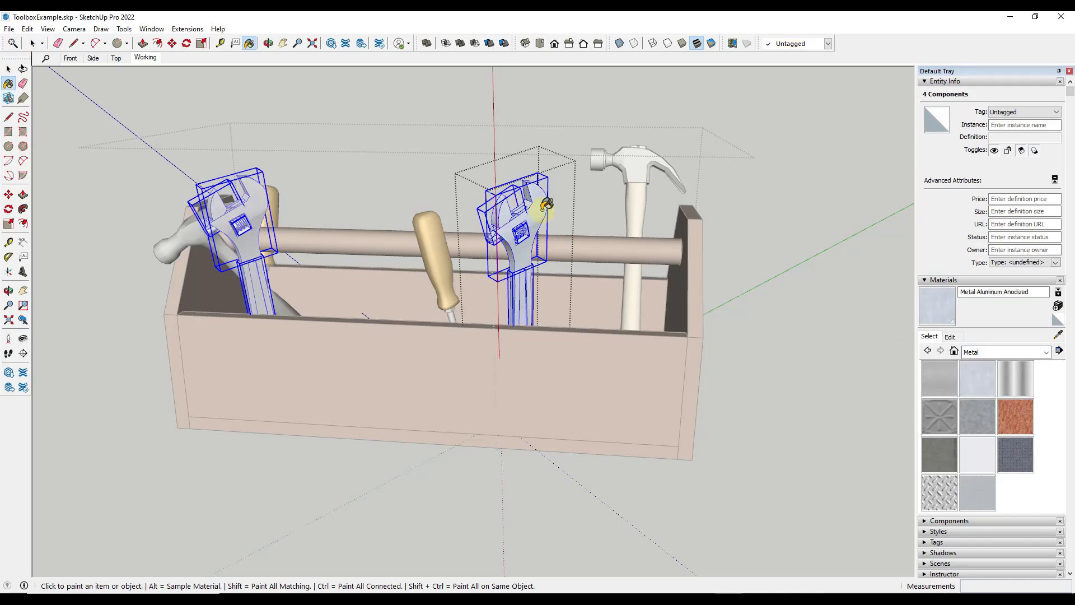
key(space)
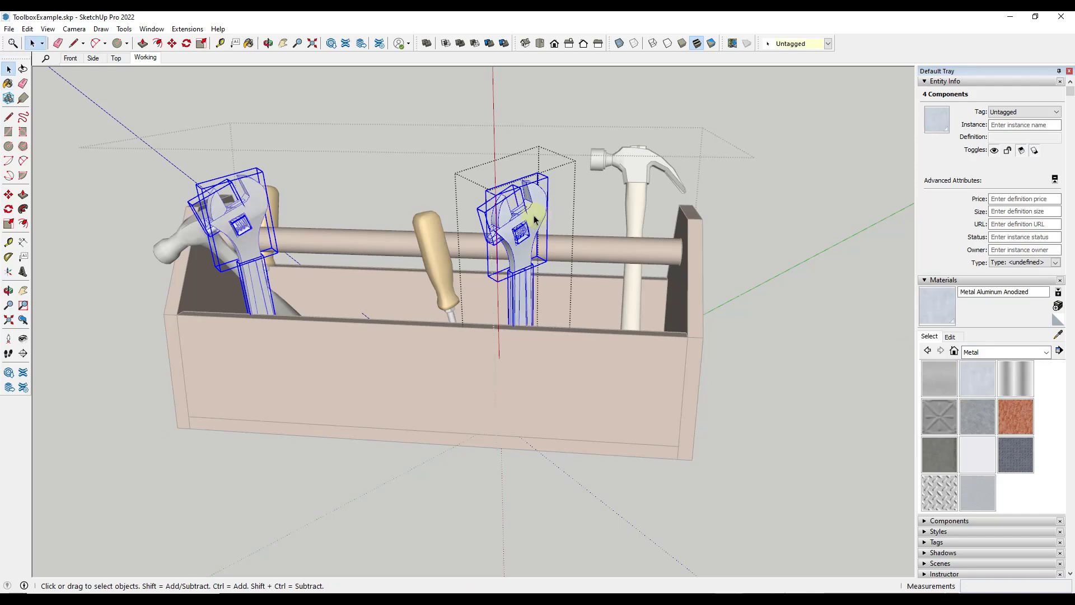
click(333, 169)
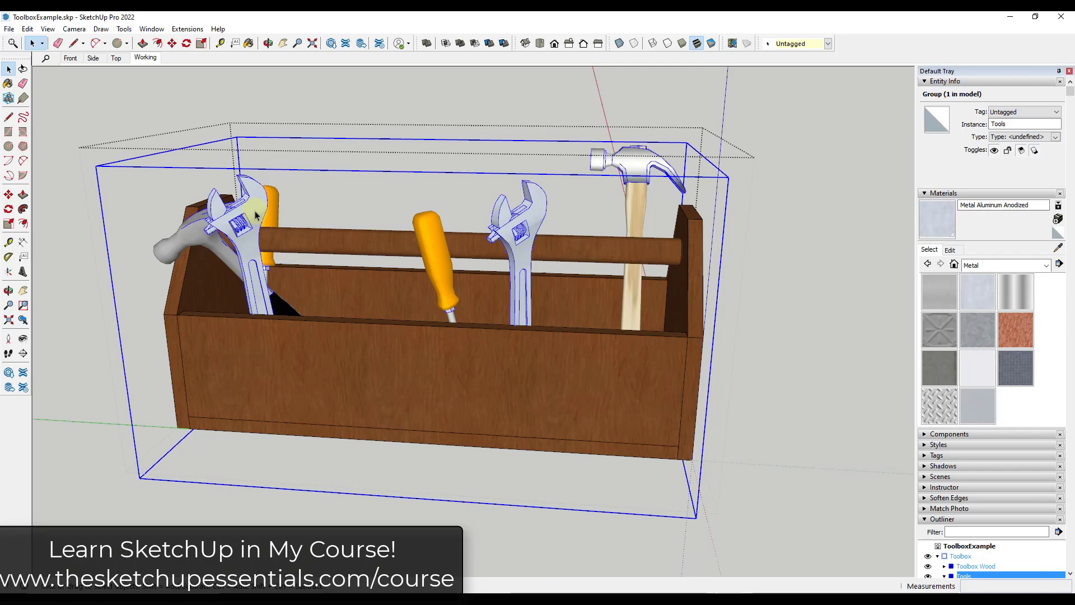
Open the Tools group, select the Adjustable Wrench nearest the wooden-handled hammer, and collapse its entry in the Outliner.
double_click(526, 227)
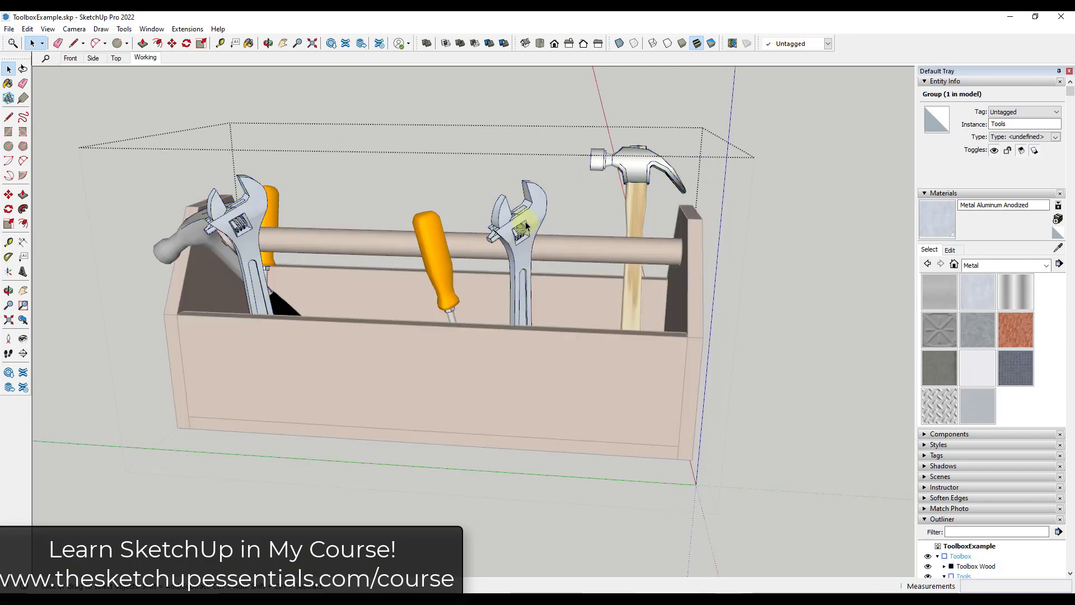
click(526, 227)
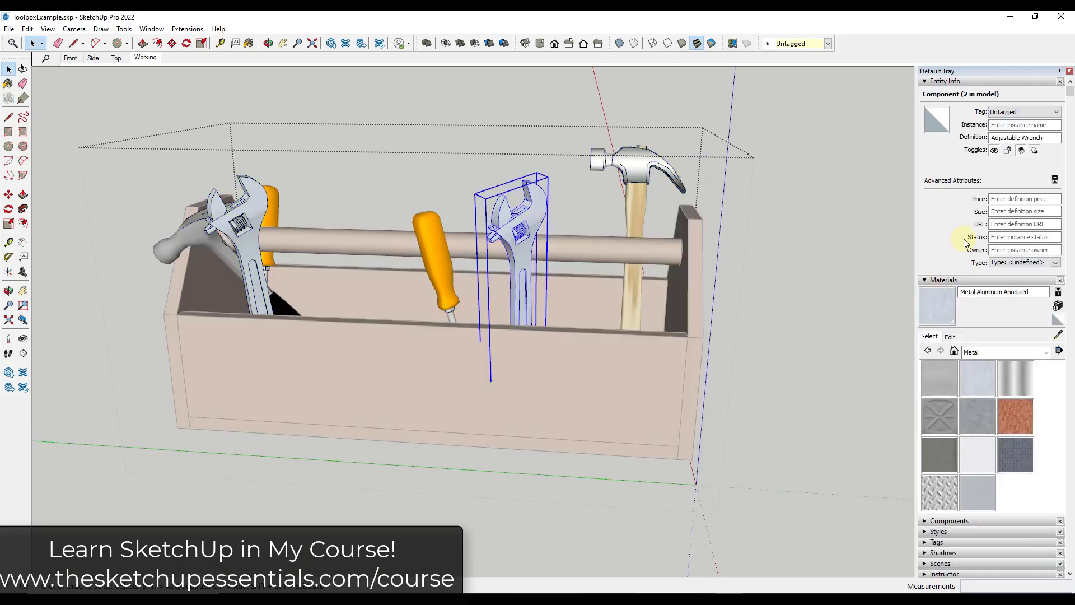
scroll(988, 274, down, 10)
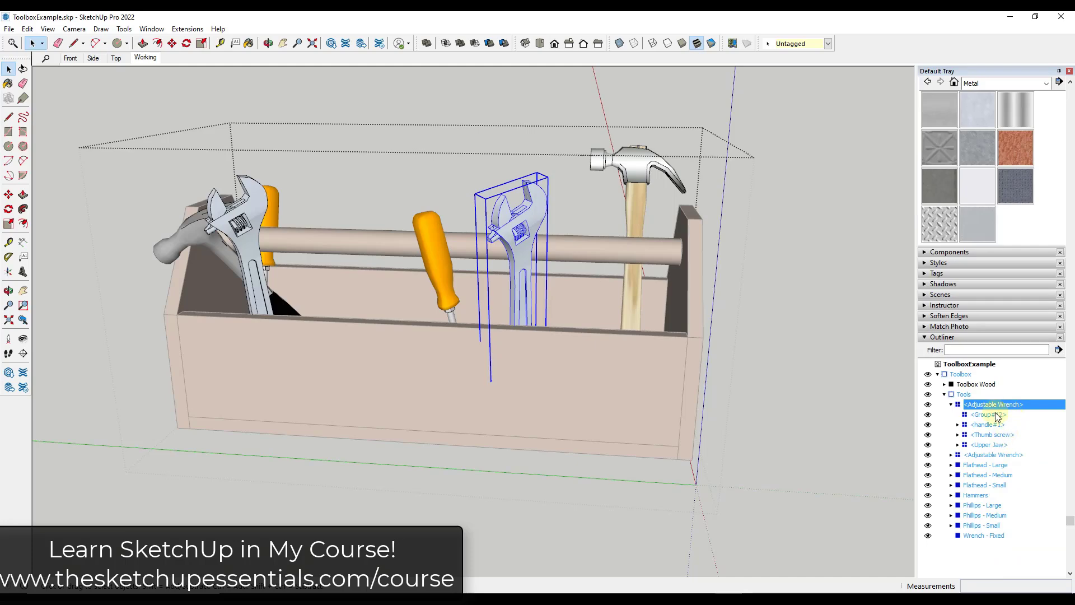
click(950, 404)
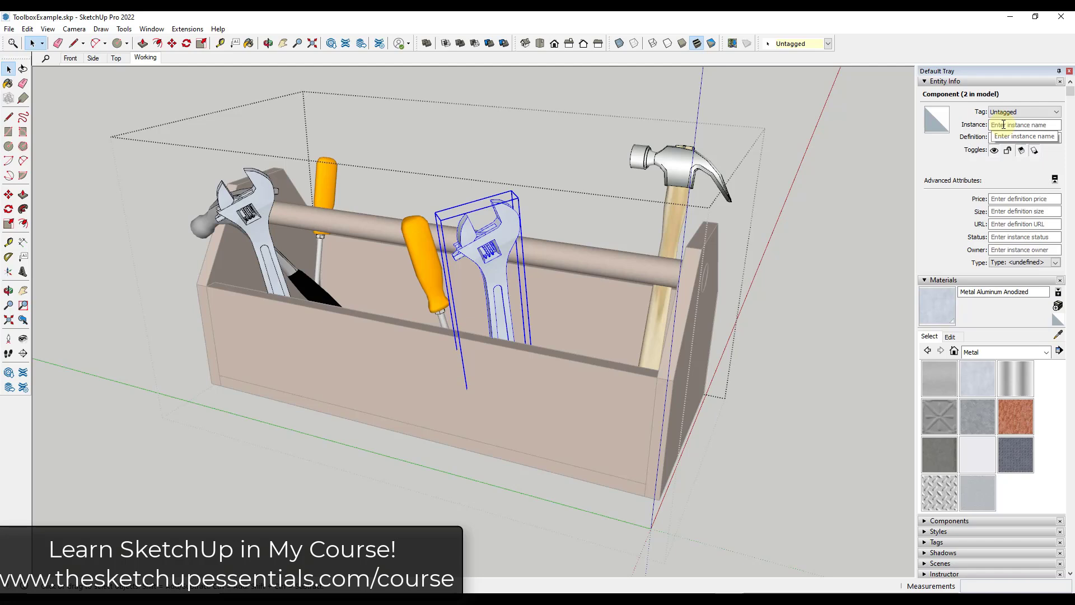
Select the two Adjustable Wrench instances alternately in the model to compare their entity information.
click(253, 204)
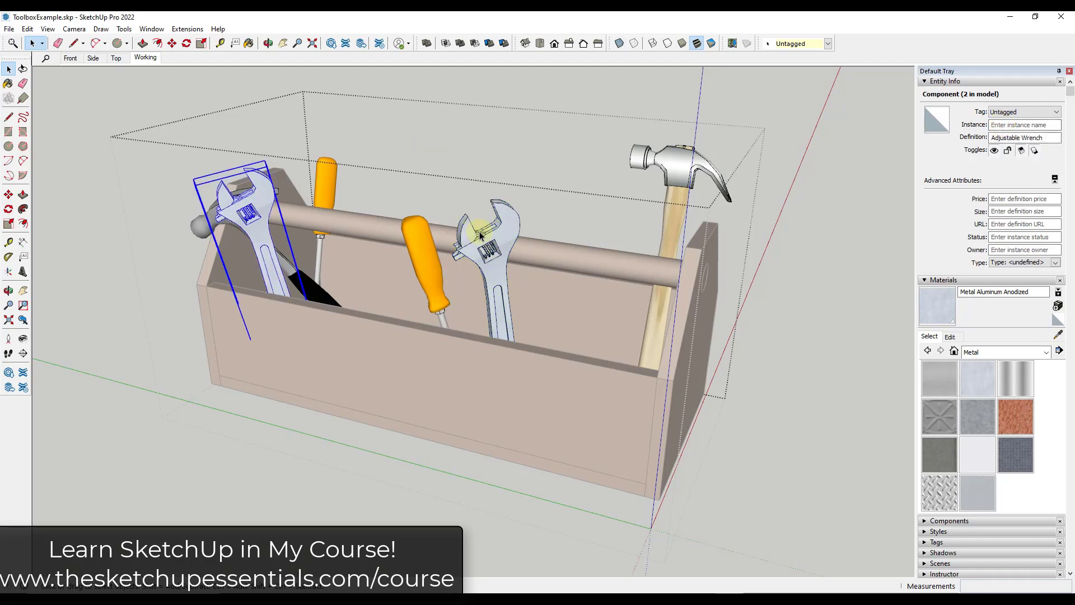
click(471, 238)
click(247, 213)
click(473, 238)
click(235, 203)
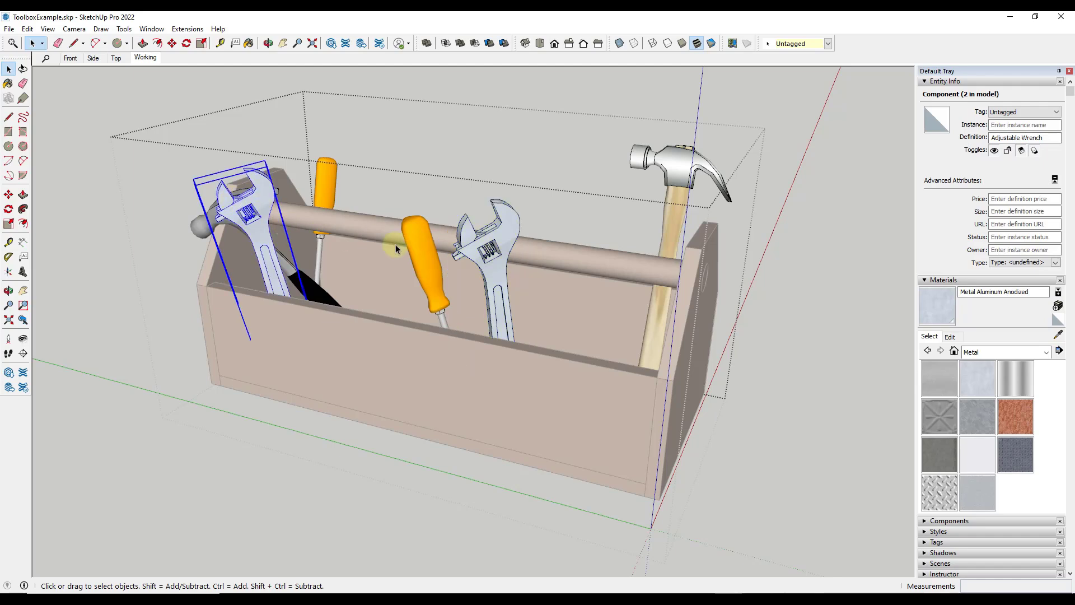
Name the wrench instance nearest the wooden-handled hammer Wrench - Adjustable 1 and the one by the black-handled hammer Wrench - Adjustable 2.
click(513, 234)
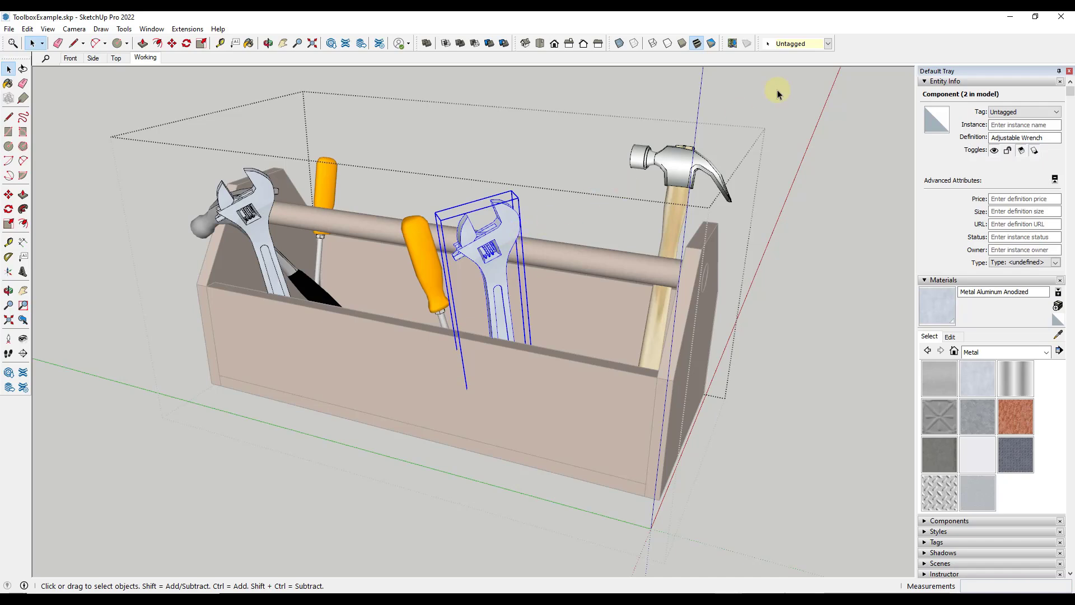
click(1038, 126)
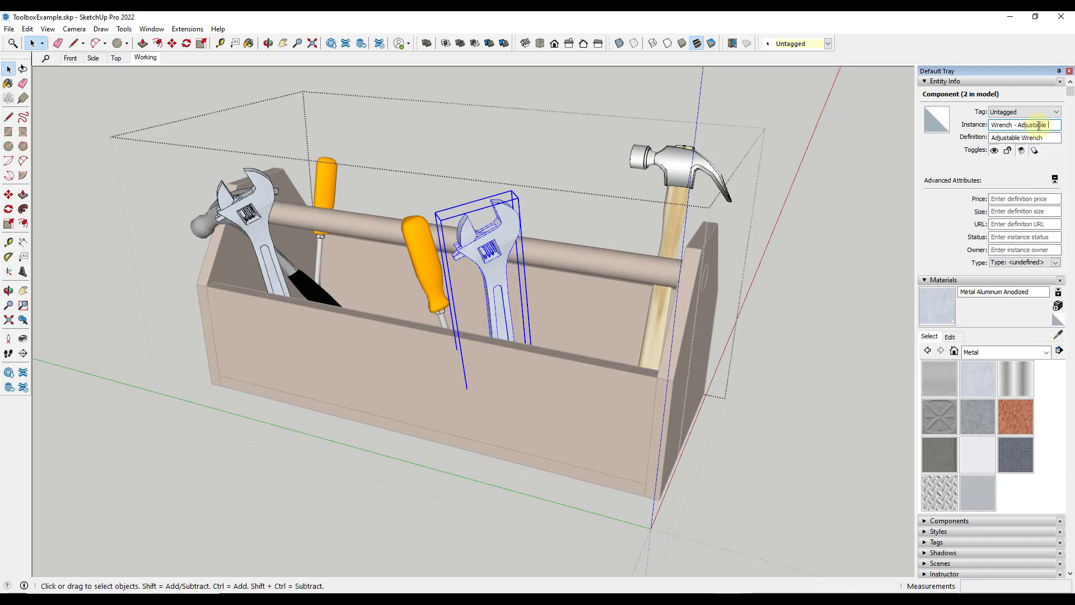
click(250, 210)
click(1020, 124)
key(BackSpace)
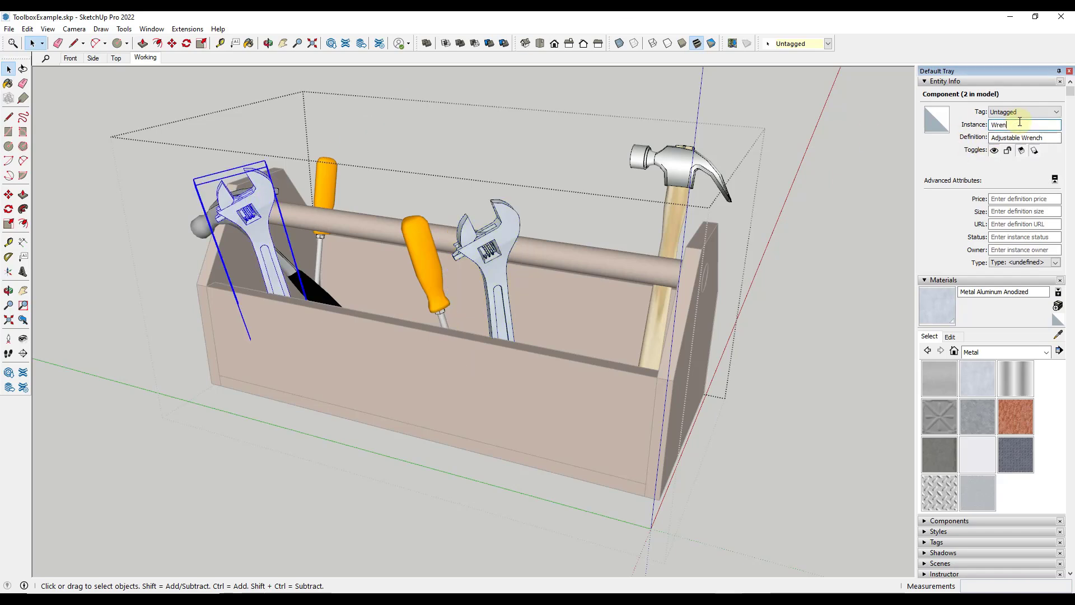
text(Wrench - Adjustable 2)
click(1010, 138)
scroll(963, 218, down, 5)
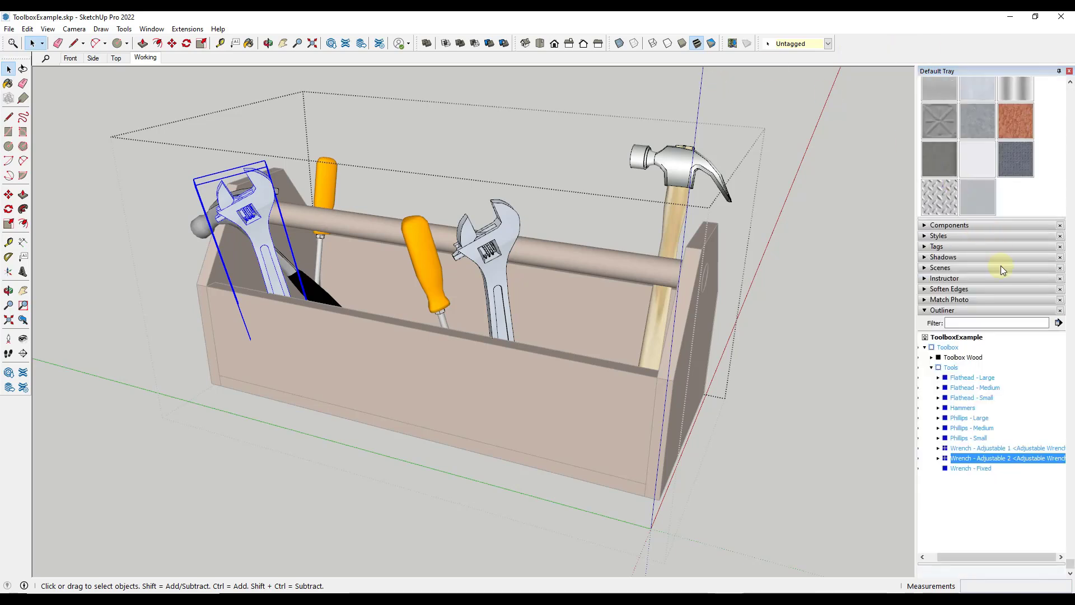
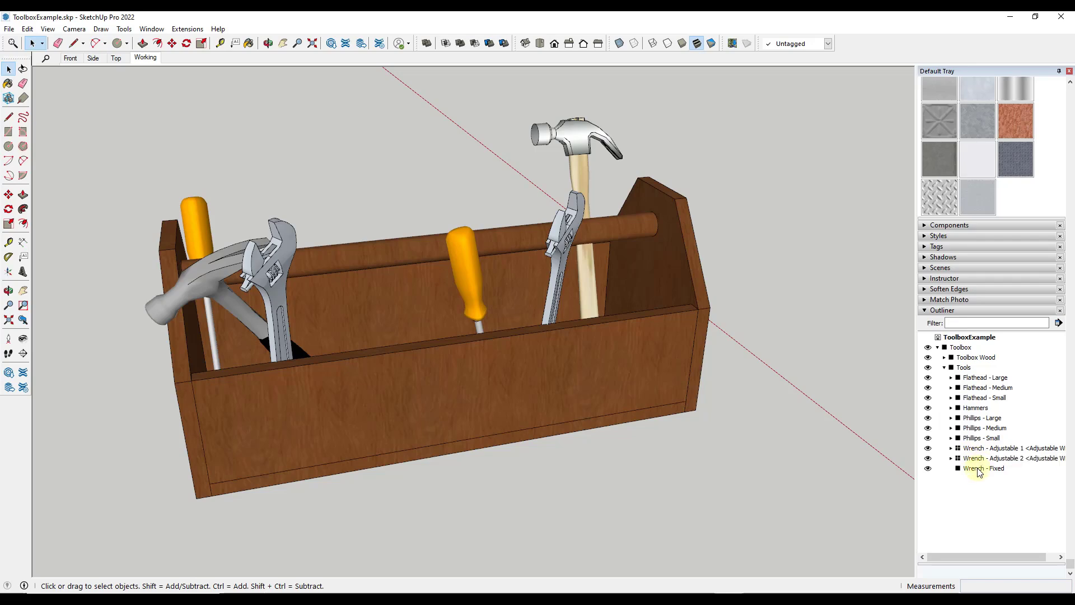
Group Wrench - Adjustable 1, Wrench - Adjustable 2 and Wrench - Fixed together from the Outliner.
click(978, 469)
shift+click(980, 456)
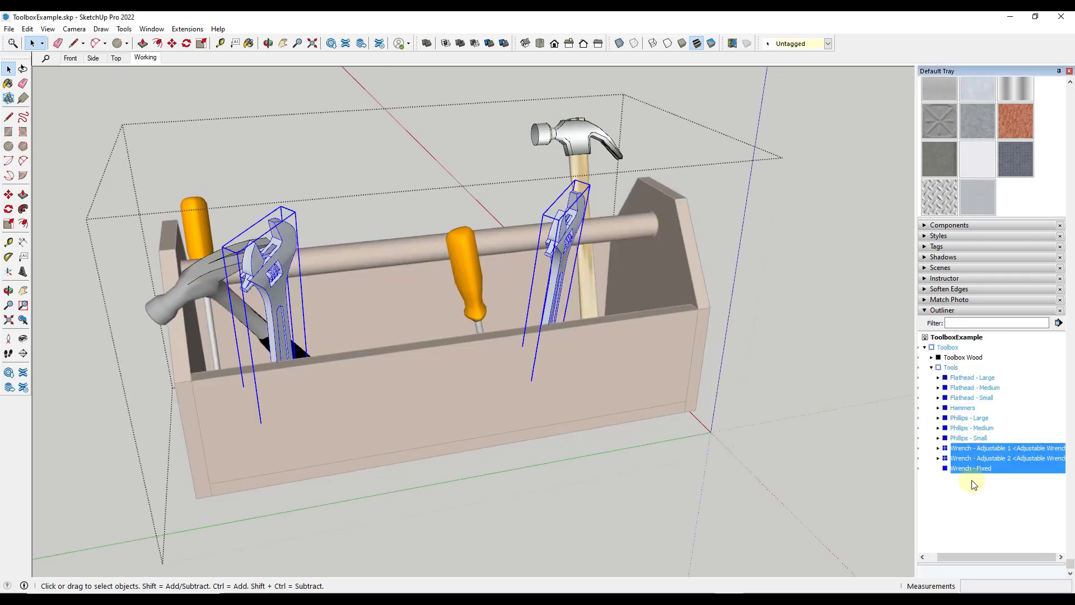
right_click(967, 472)
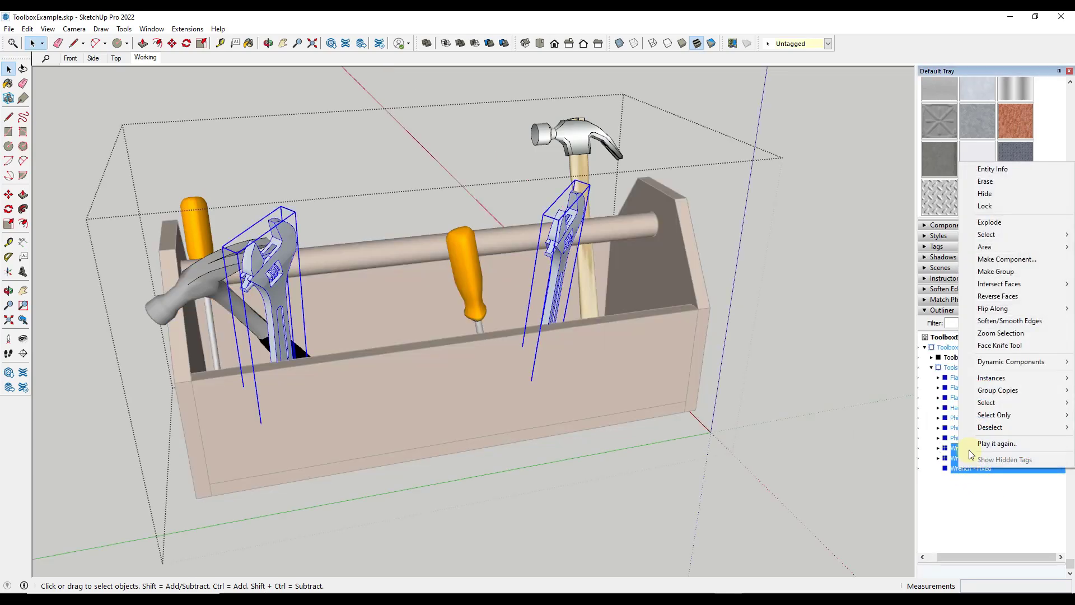
click(977, 274)
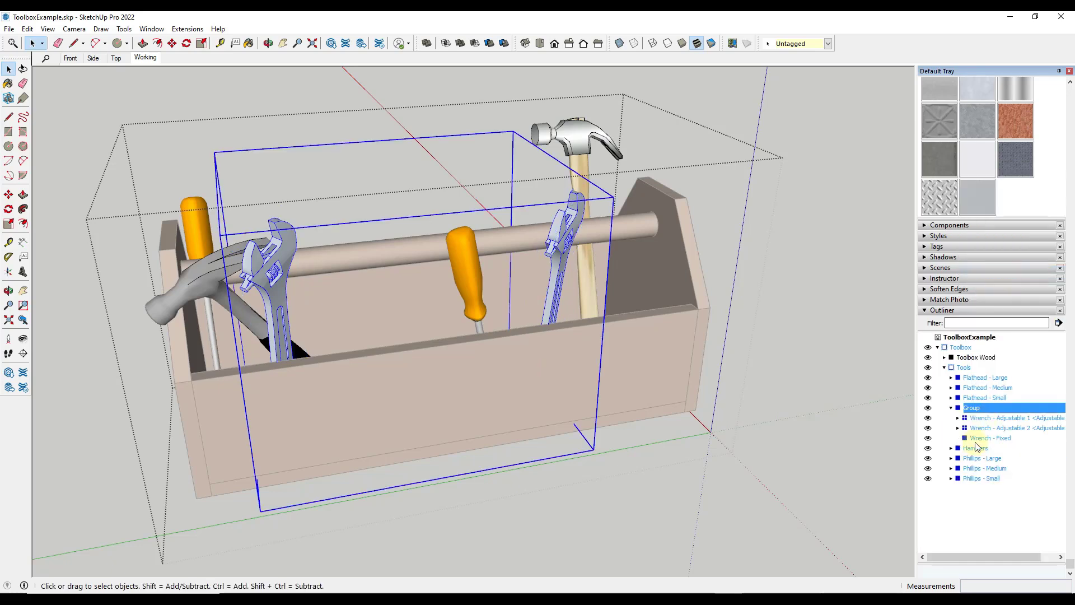
Rename the new group containing the three wrenches as Wrenches and collapse it in the Outliner.
right_click(974, 410)
click(988, 401)
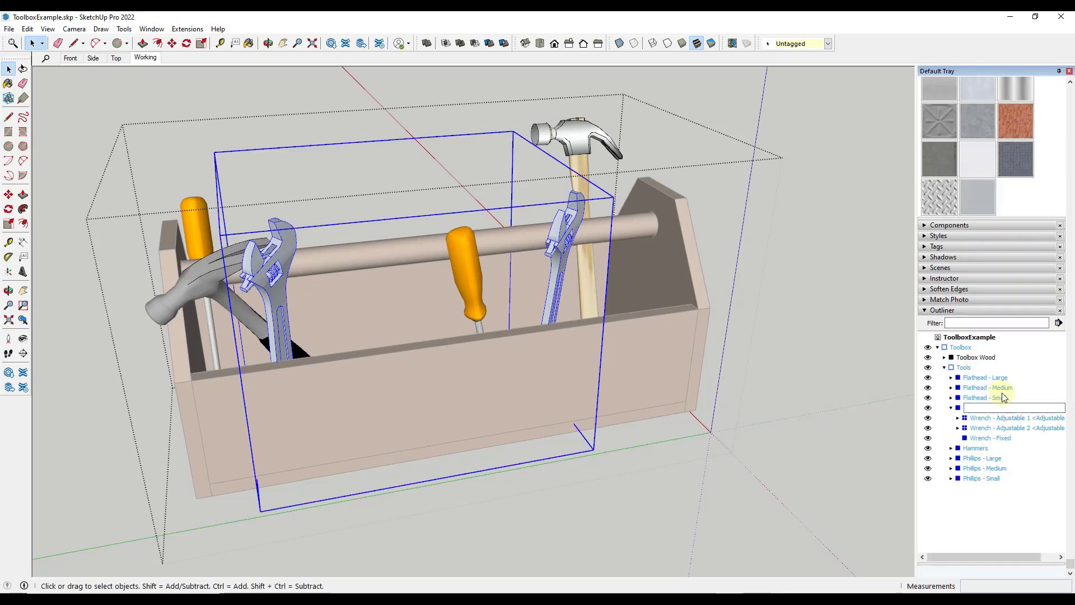
text(Wrenches)
key(Return)
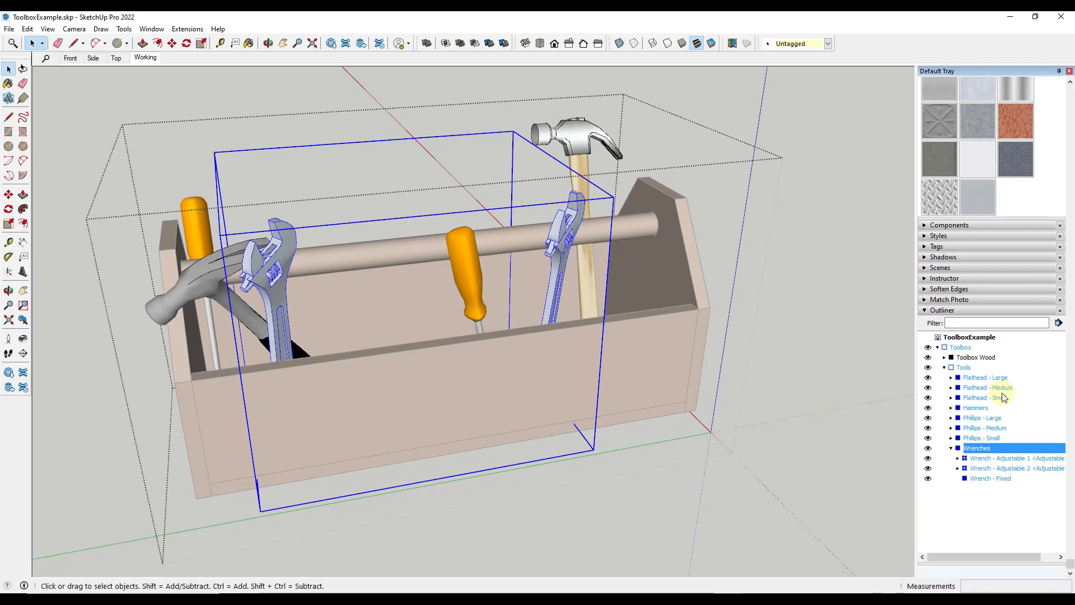
click(950, 448)
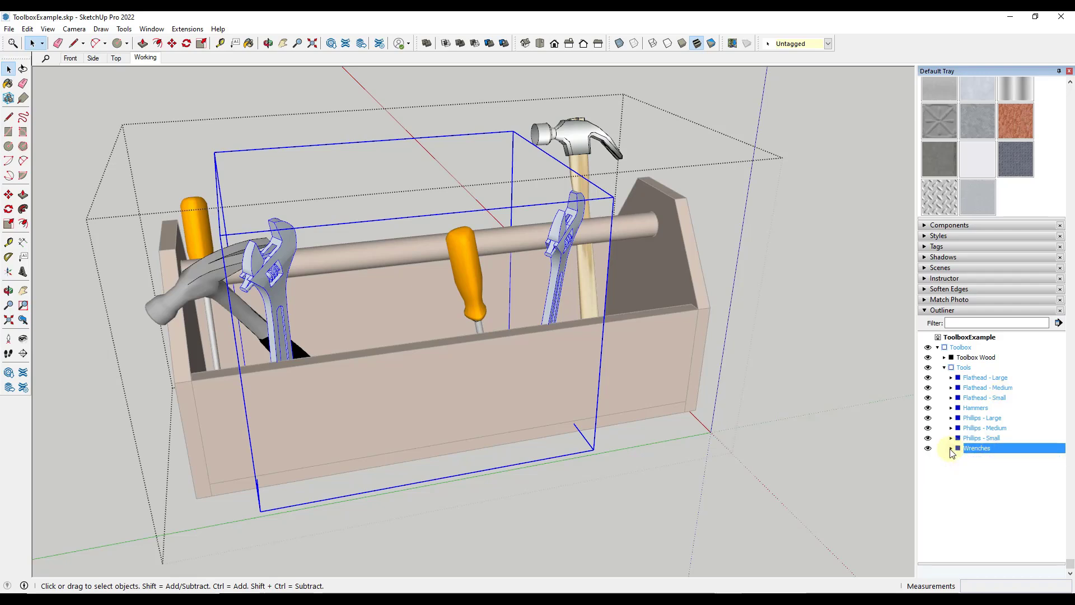
Group the three Phillips and three Flathead screwdriver groups together from the Outliner.
click(979, 437)
shift+click(978, 417)
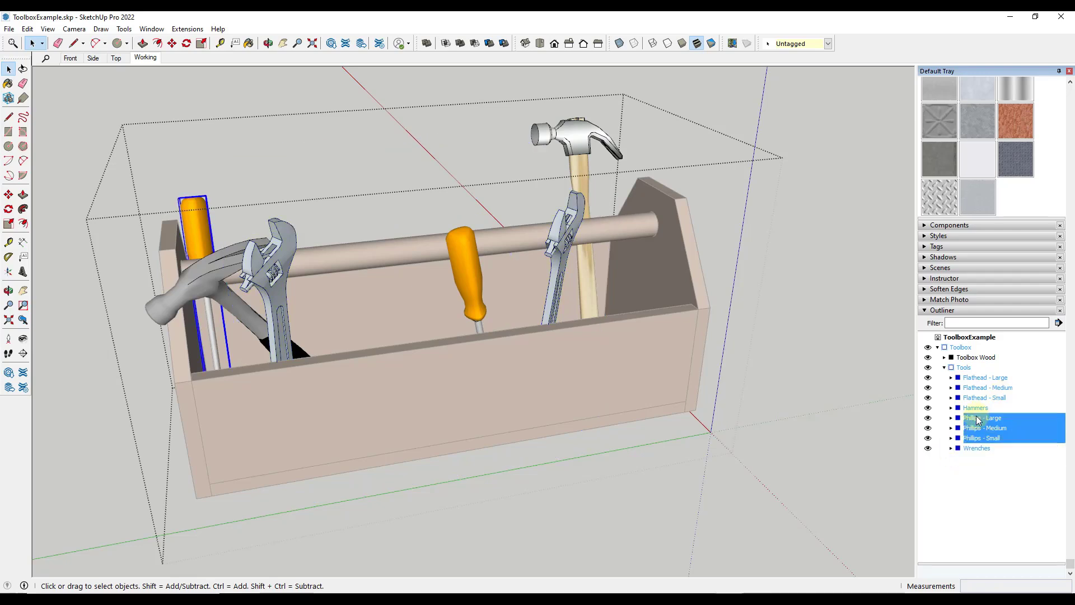
ctrl+click(979, 398)
ctrl+click(980, 387)
ctrl+click(983, 377)
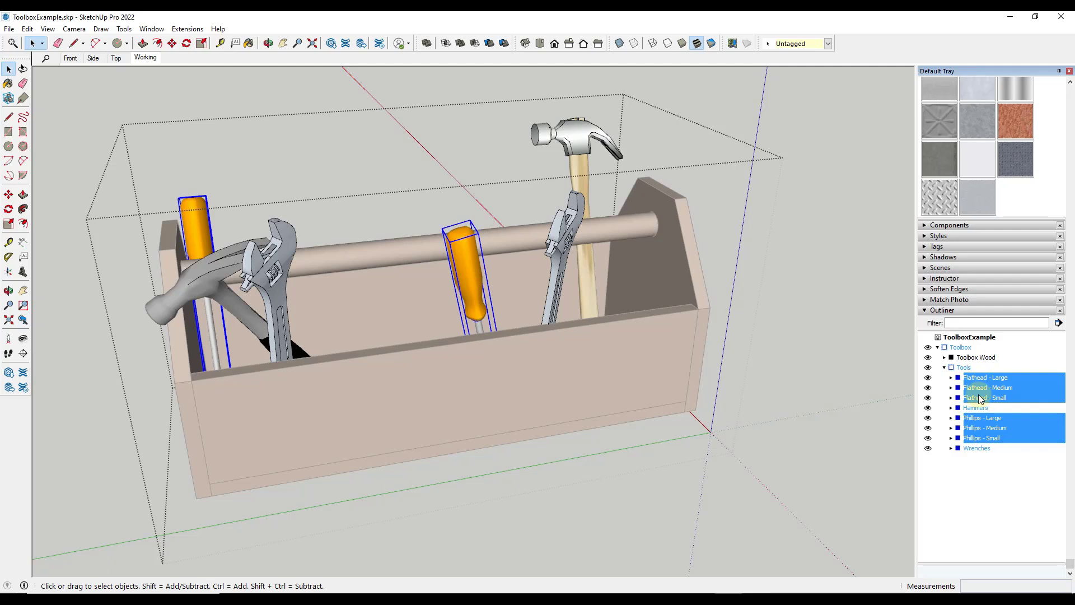
right_click(980, 392)
click(1010, 226)
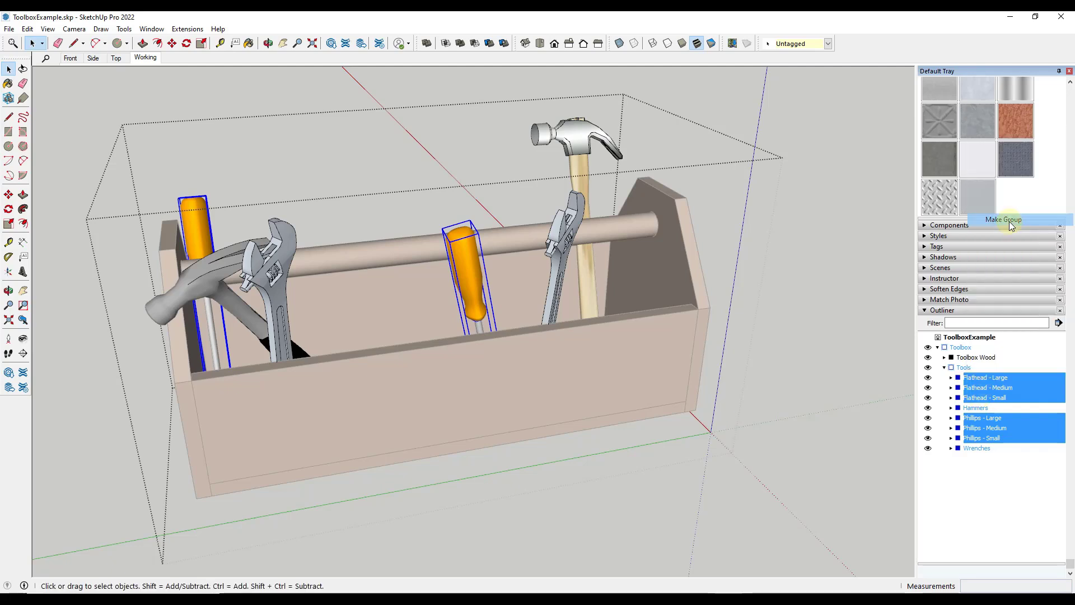
Rename the new group containing the six screwdrivers as Screwdrivers.
right_click(986, 382)
click(1002, 373)
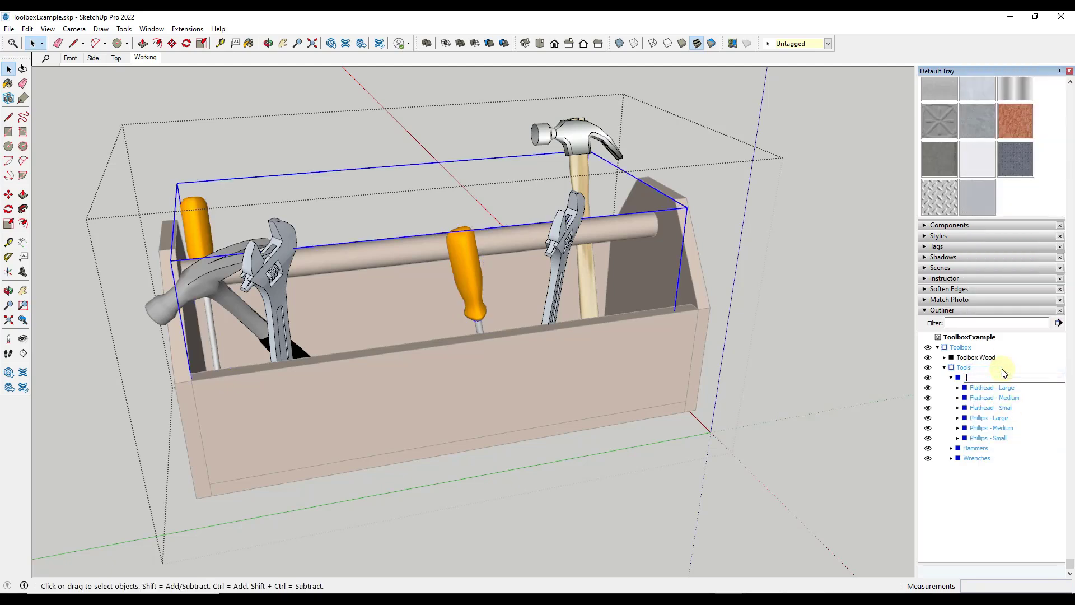
text(Screwdrive)
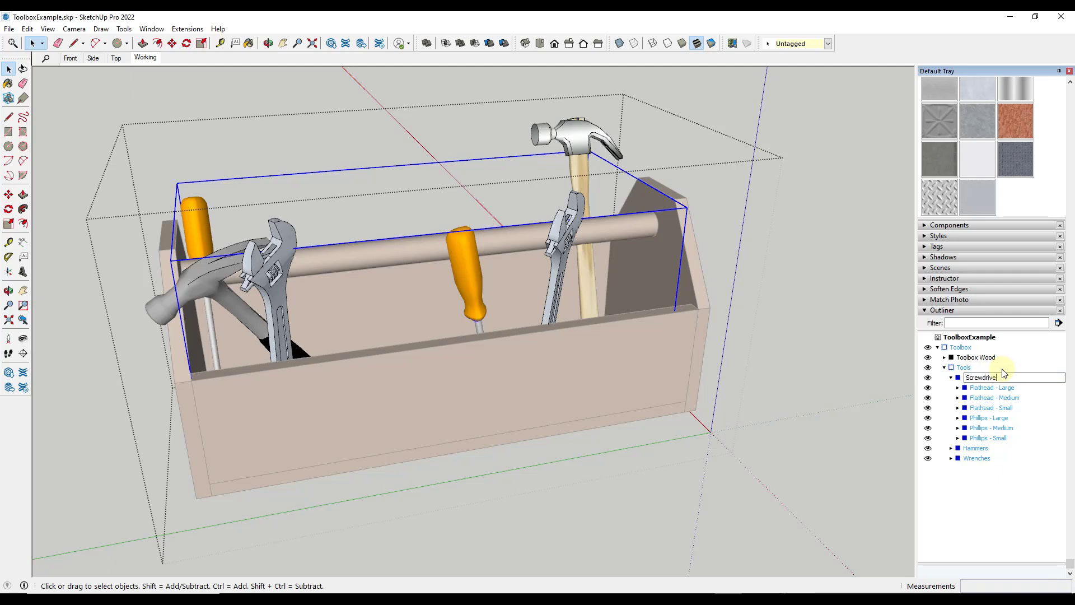
text(rs)
key(Return)
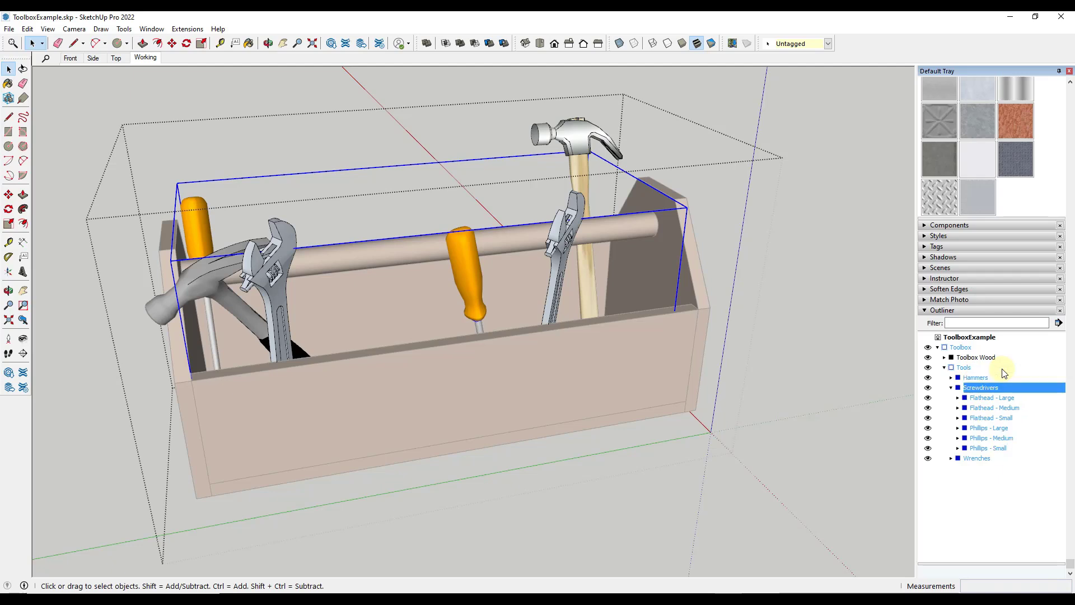
Group the three Flathead screwdrivers together inside Screwdrivers and name the new group Flathead.
click(981, 403)
right_click(968, 417)
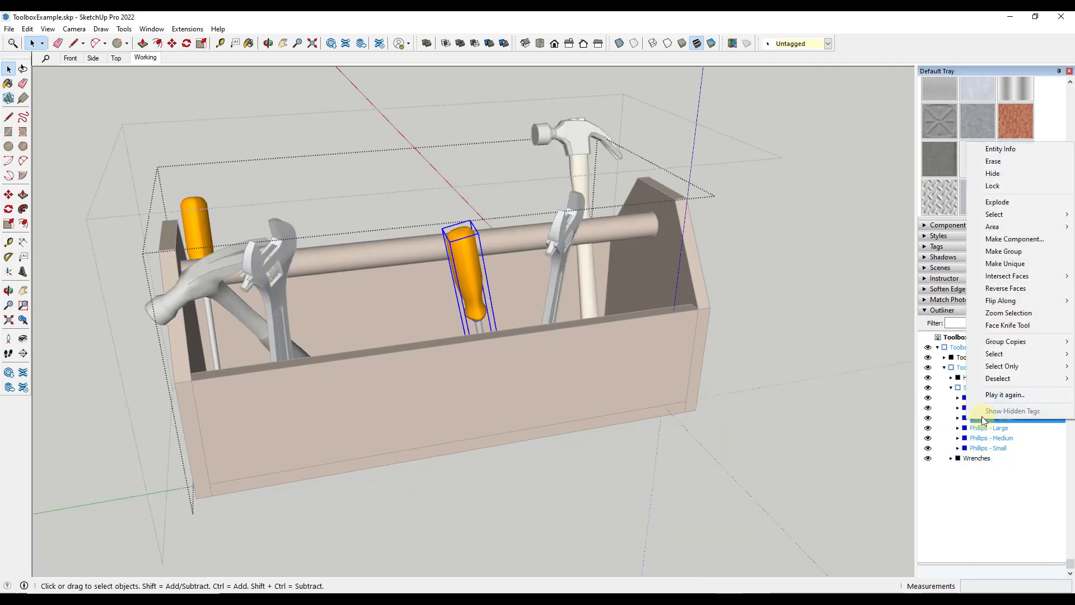
click(1002, 251)
right_click(988, 399)
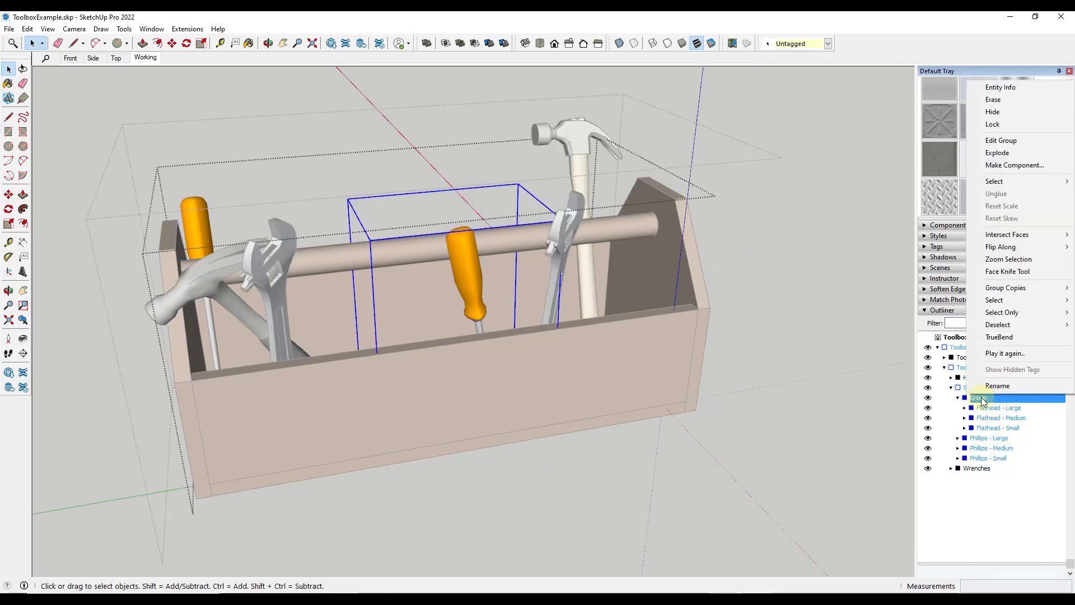
click(996, 386)
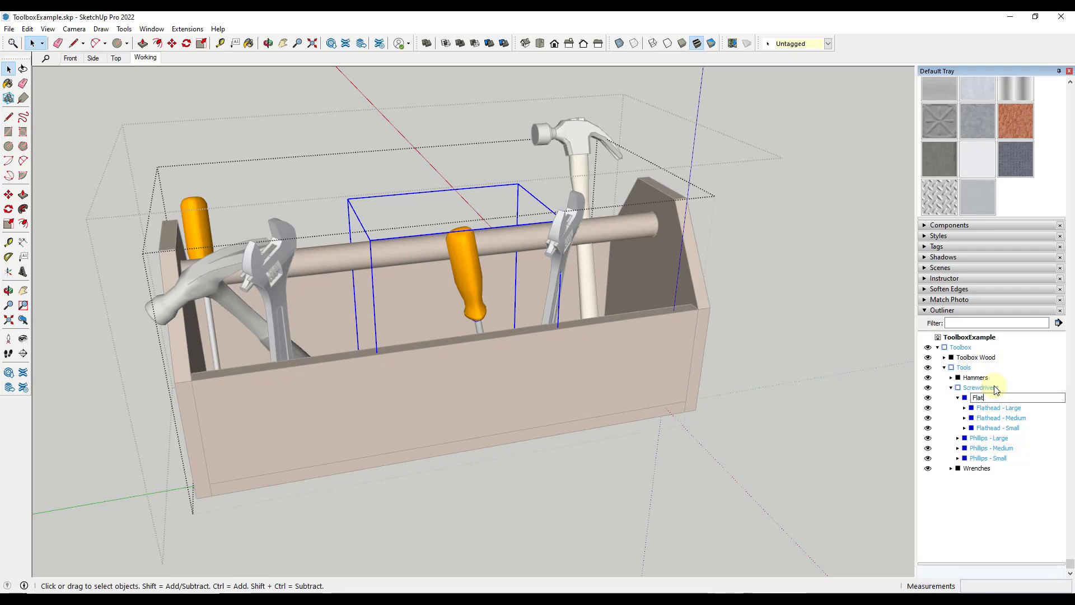
key(Return)
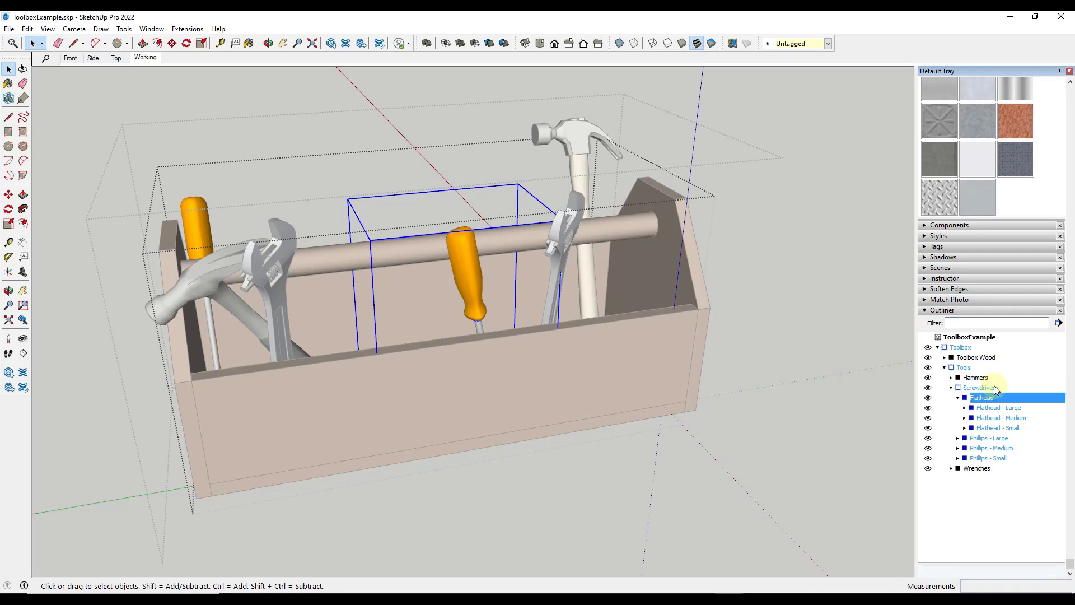
Group the three Phillips screwdrivers together inside Screwdrivers, name the new group Phillips, and collapse it in the Outliner.
click(986, 408)
shift+click(981, 428)
right_click(980, 428)
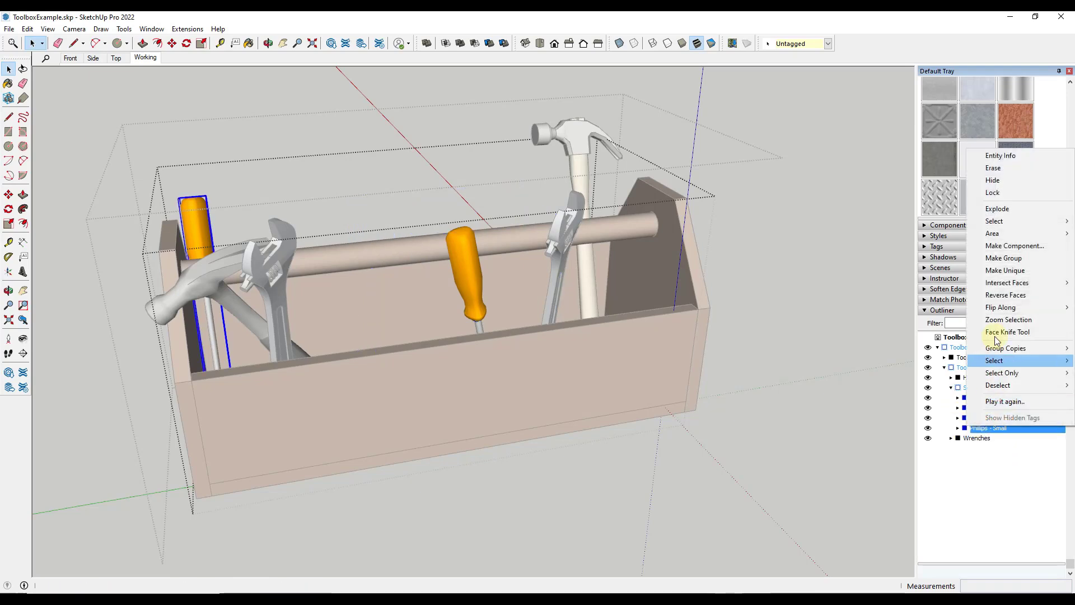
click(1002, 257)
right_click(985, 409)
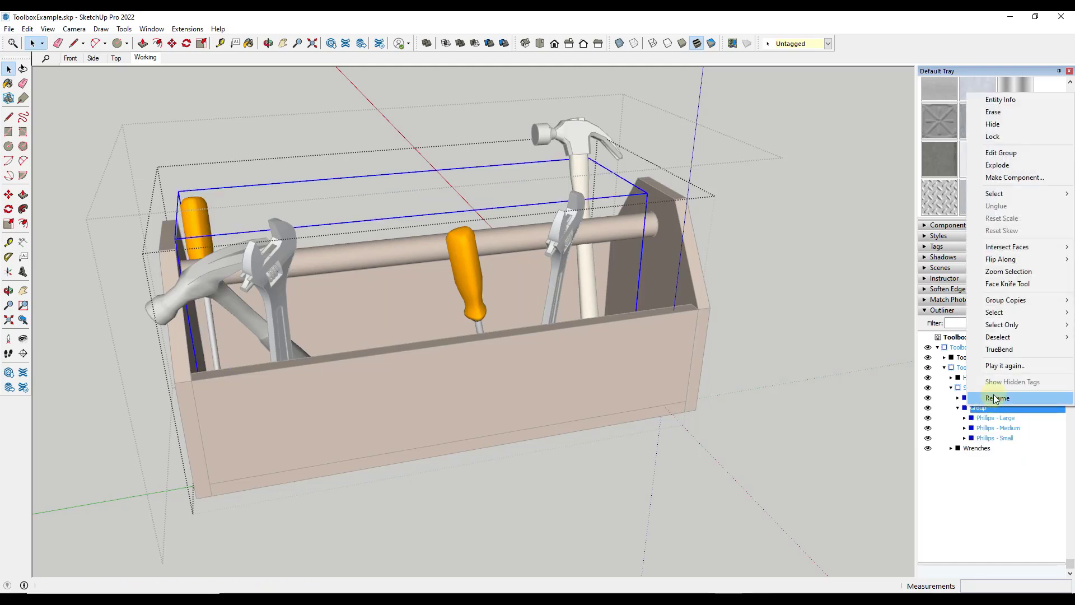
click(996, 398)
text(Phillips)
key(Return)
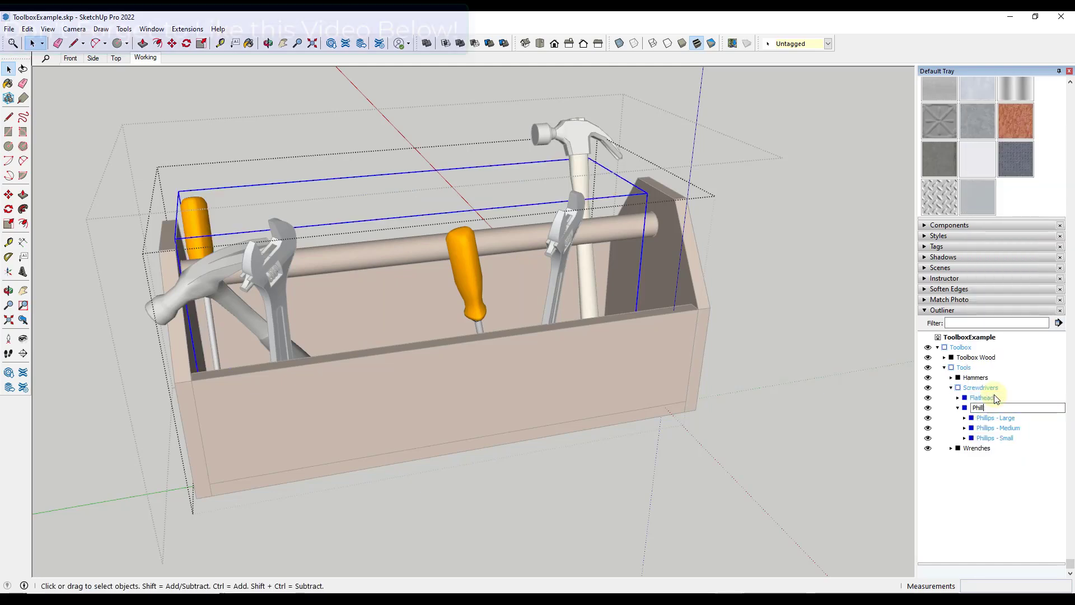
click(957, 408)
Leave the Tools group and hide the Toolbox Wood group from the Outliner.
middle_drag(573, 388, 598, 327)
click(718, 262)
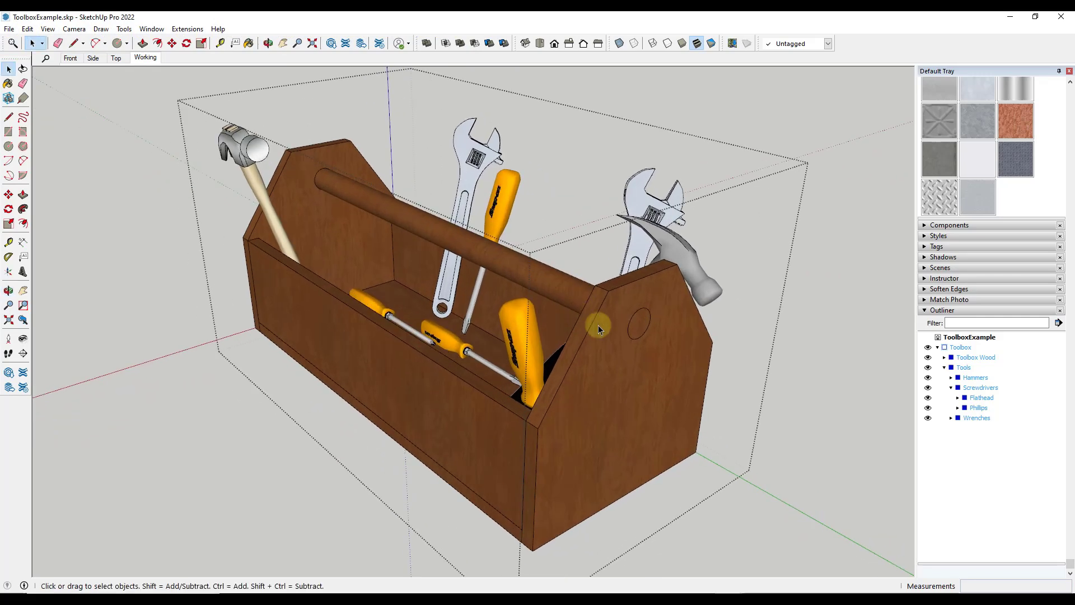
click(928, 358)
middle_drag(650, 367, 655, 325)
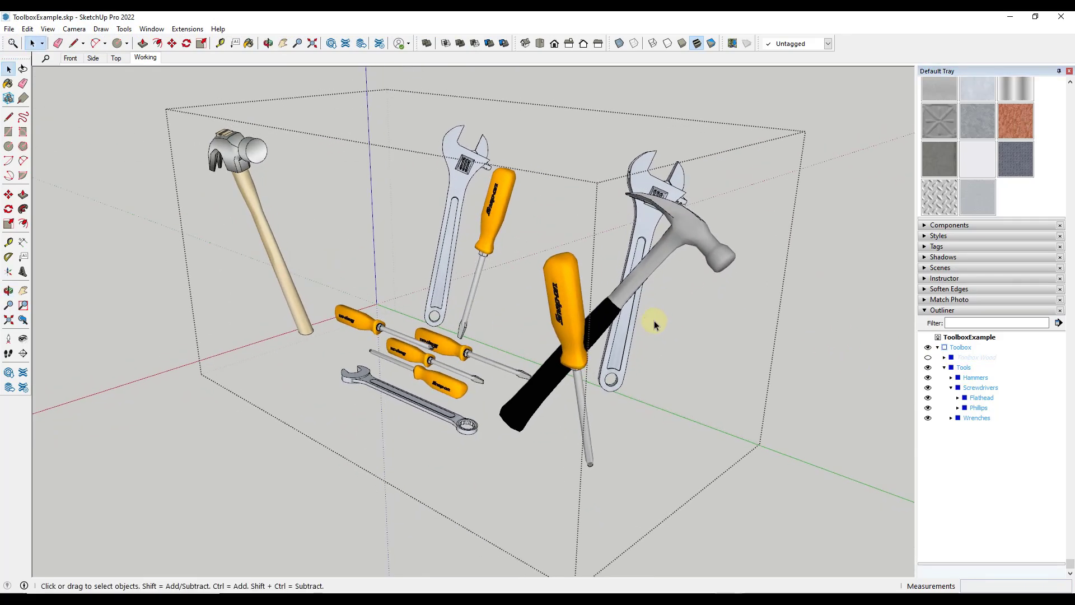
Hide and show the Hammers group and the Screwdrivers group in turn from the Outliner.
click(928, 378)
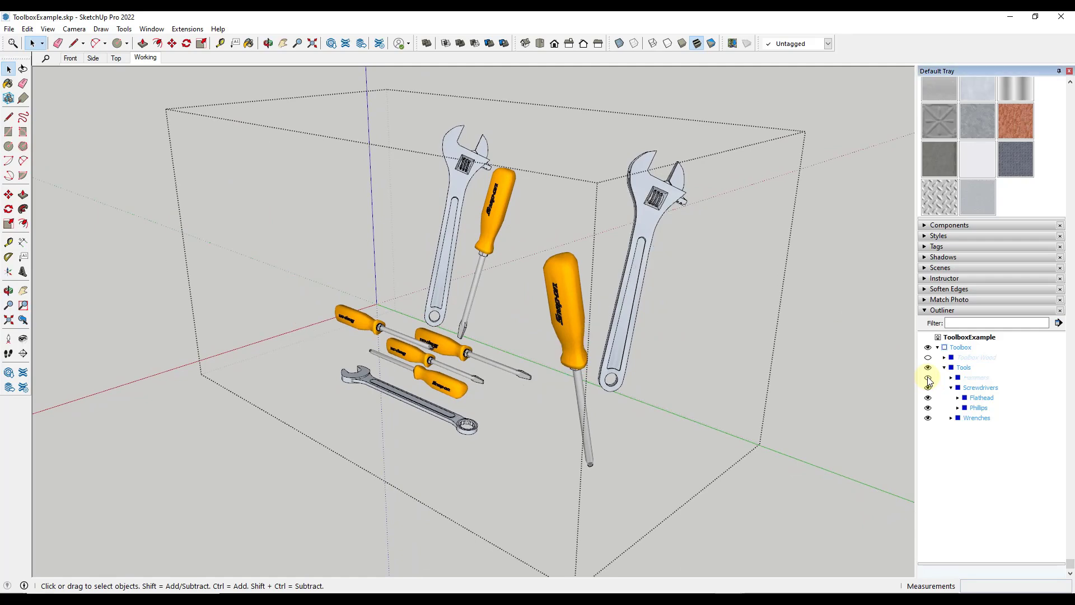
click(927, 378)
click(928, 388)
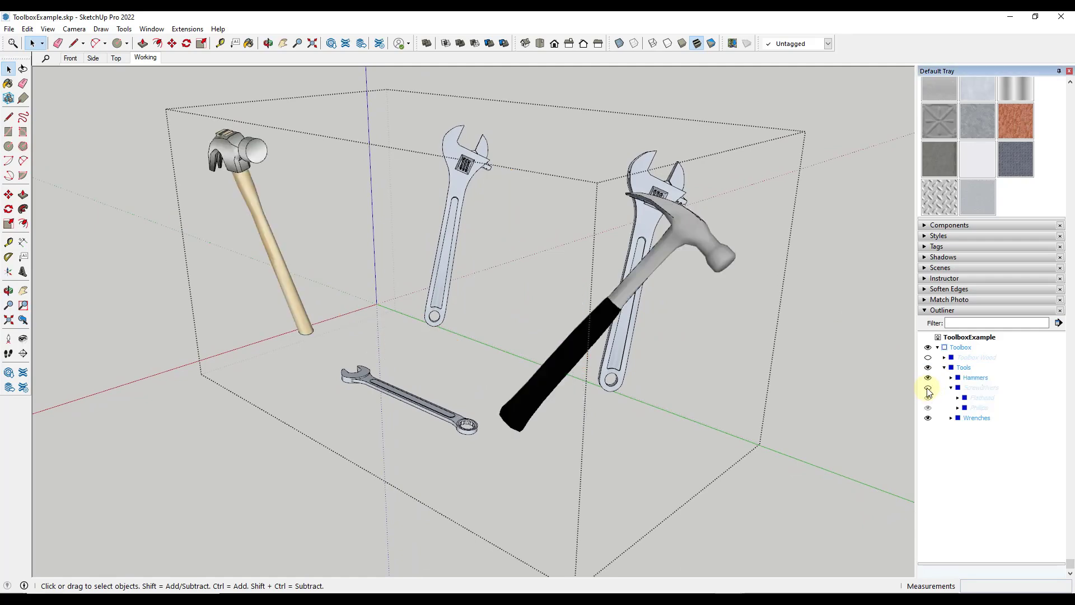
click(927, 387)
Hide and show the Flathead, Phillips and Wrenches groups one after another from the Outliner.
click(927, 398)
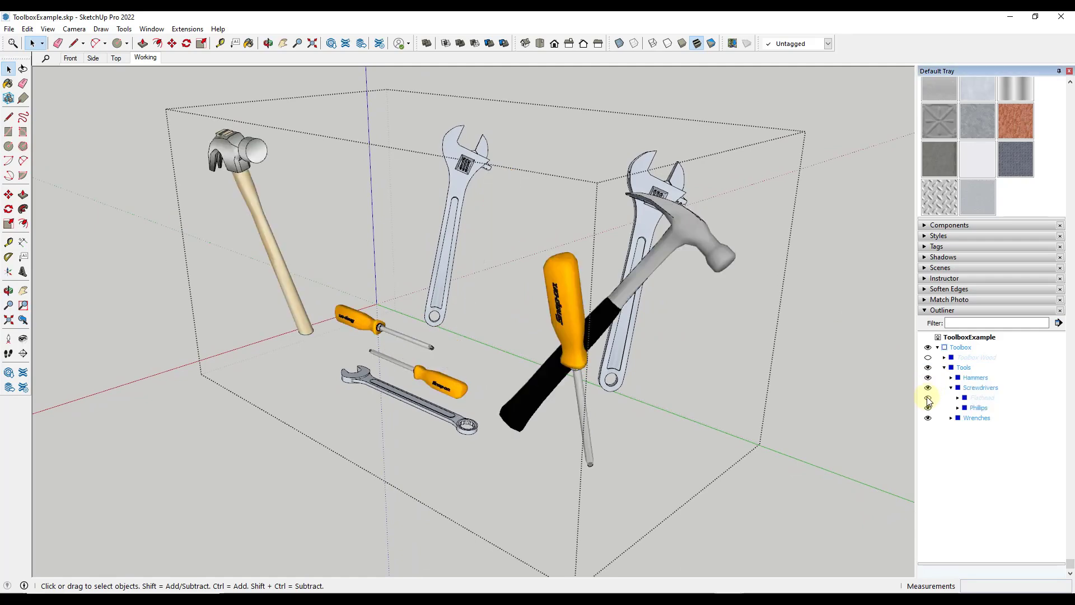
click(928, 399)
click(928, 408)
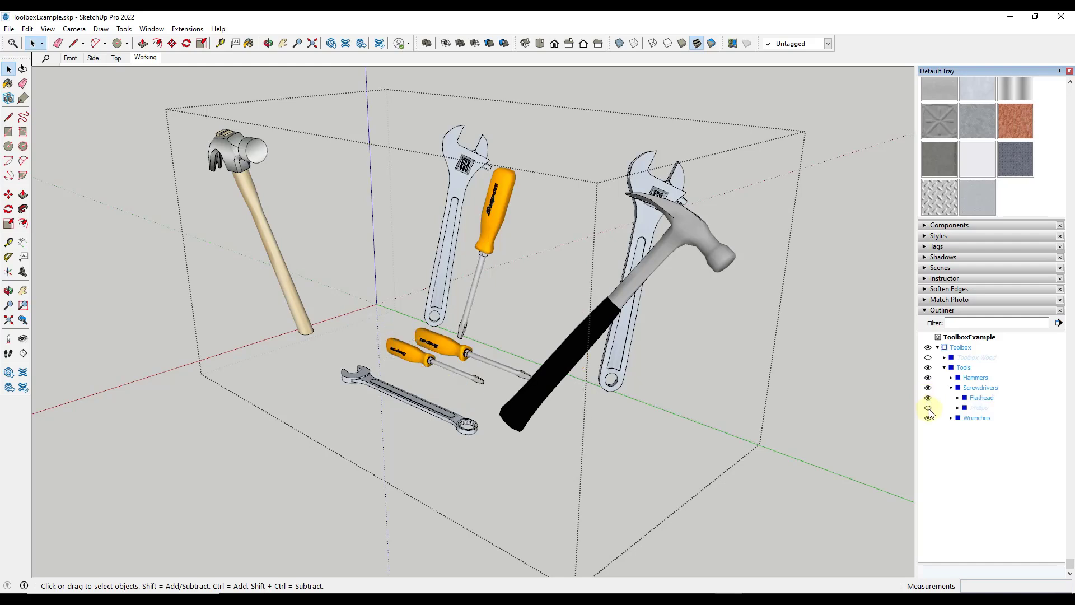
click(928, 408)
click(928, 419)
click(928, 419)
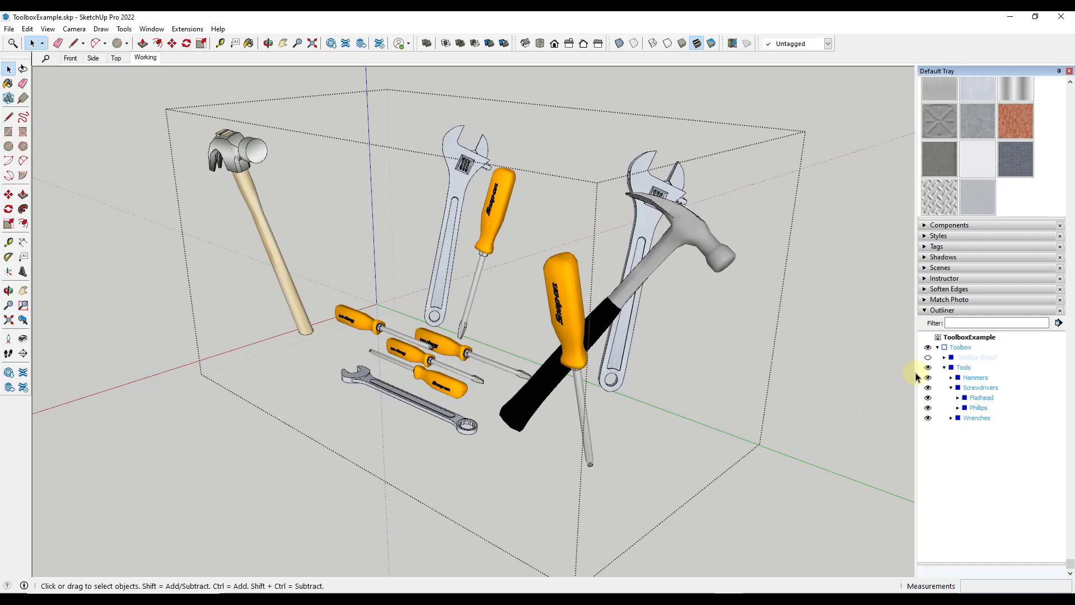
Show the Toolbox Wood group again and leave the Toolbox group.
click(928, 358)
click(848, 357)
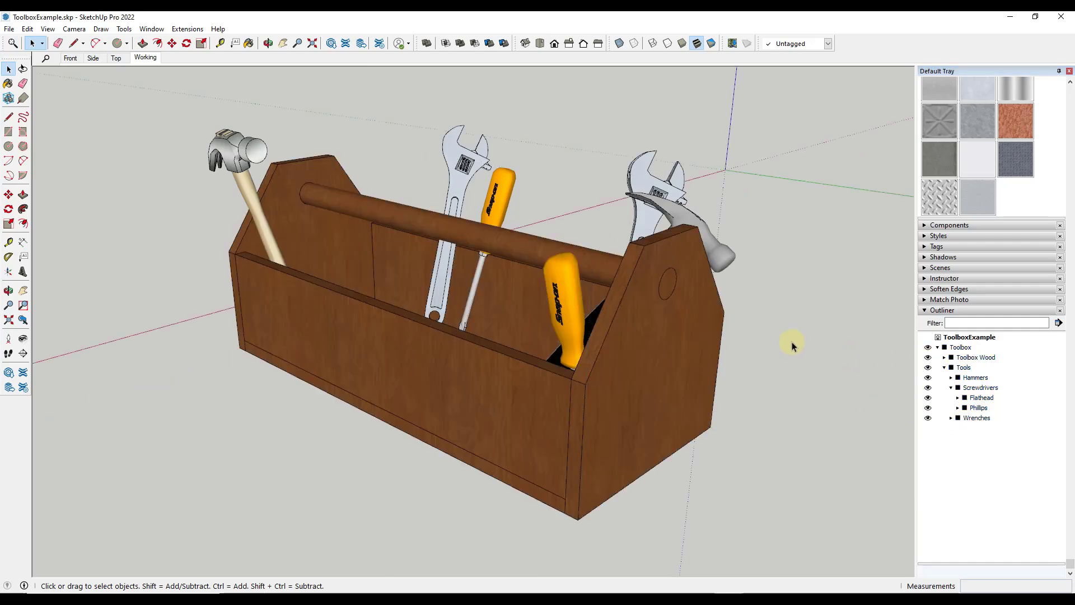
Open the nested groups in the model from Toolbox down to the Flathead - Medium screwdriver for editing.
middle_drag(792, 345, 798, 390)
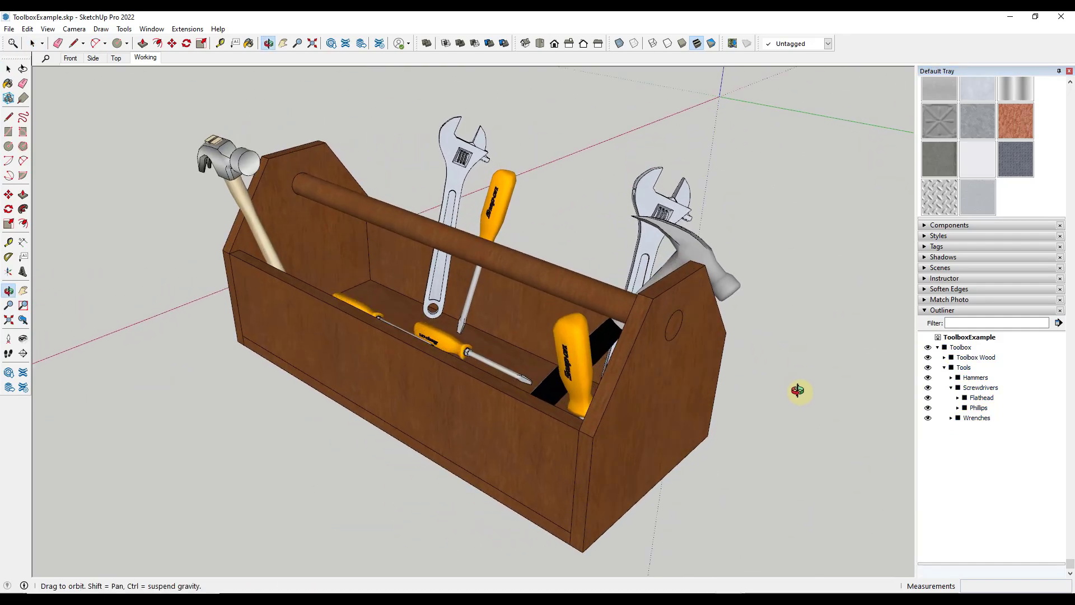
middle_drag(360, 340, 497, 365)
scroll(496, 365, up, 8)
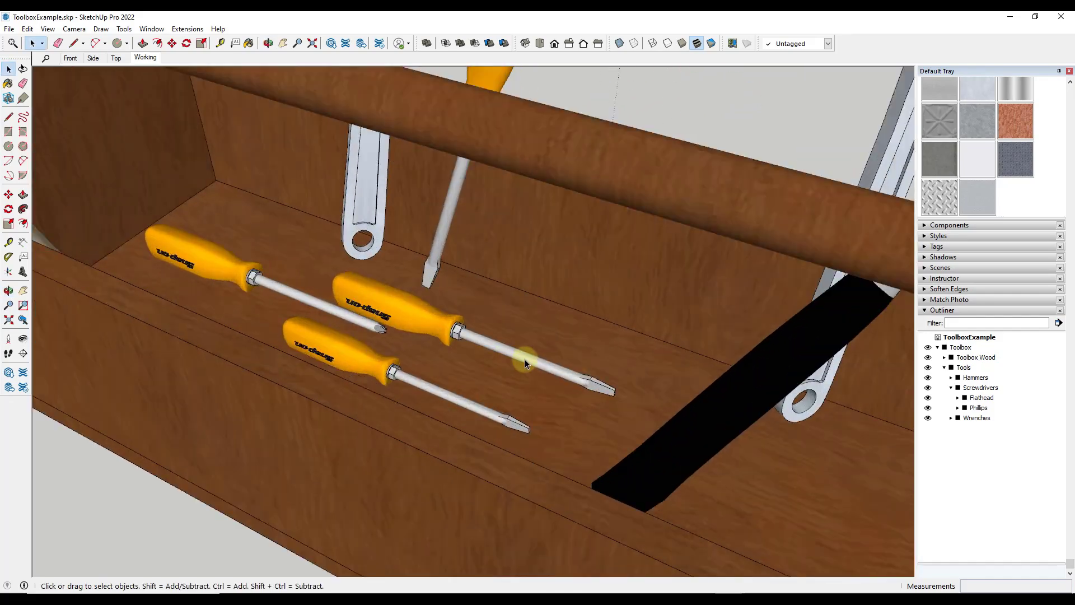
click(526, 363)
scroll(526, 362, down, 5)
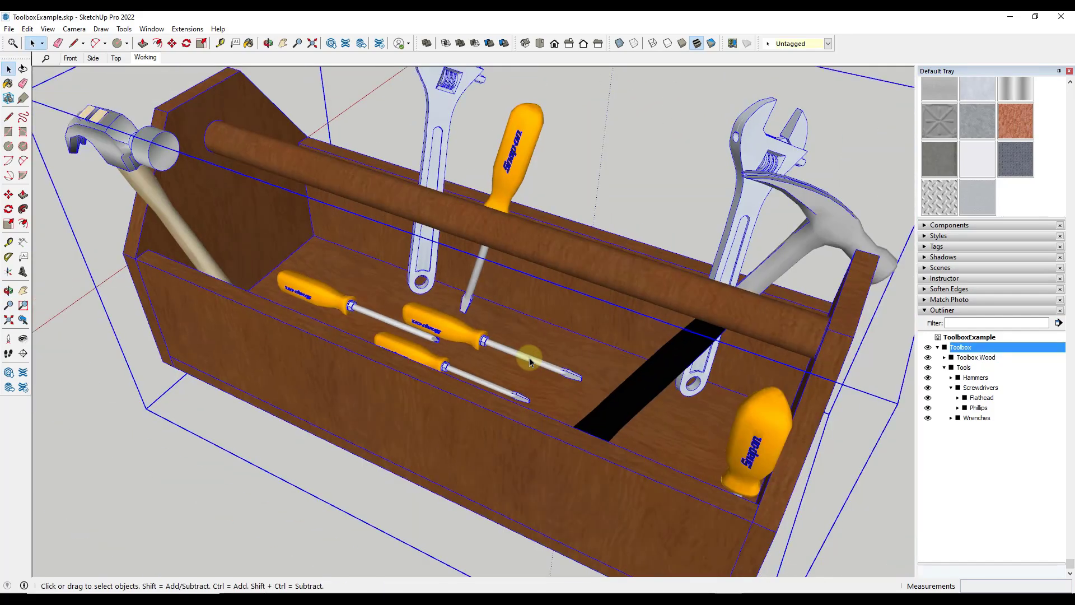
scroll(530, 361, up, 3)
double_click(487, 340)
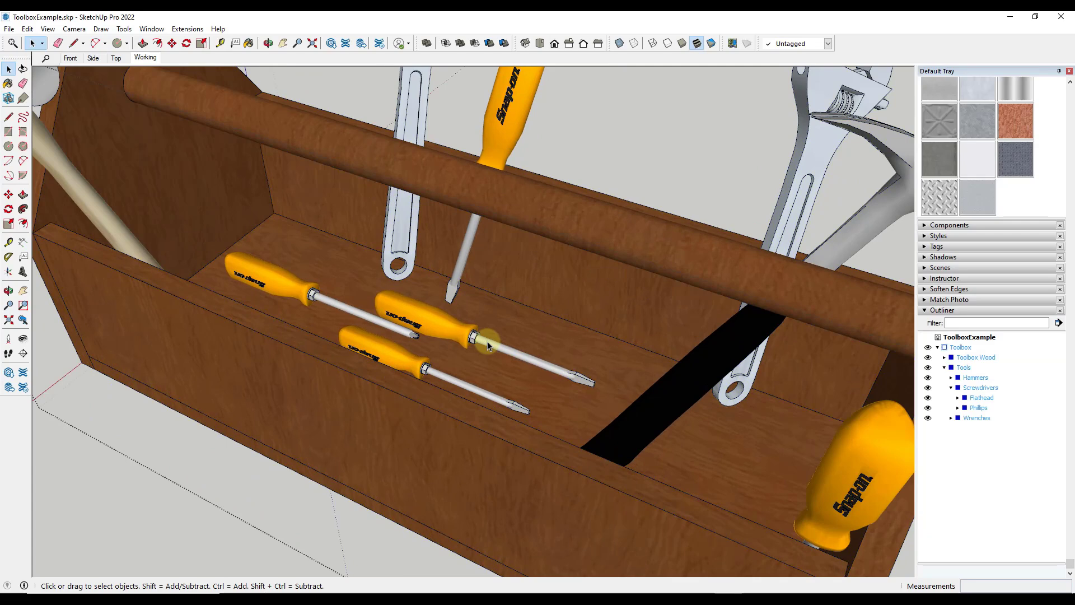
double_click(487, 341)
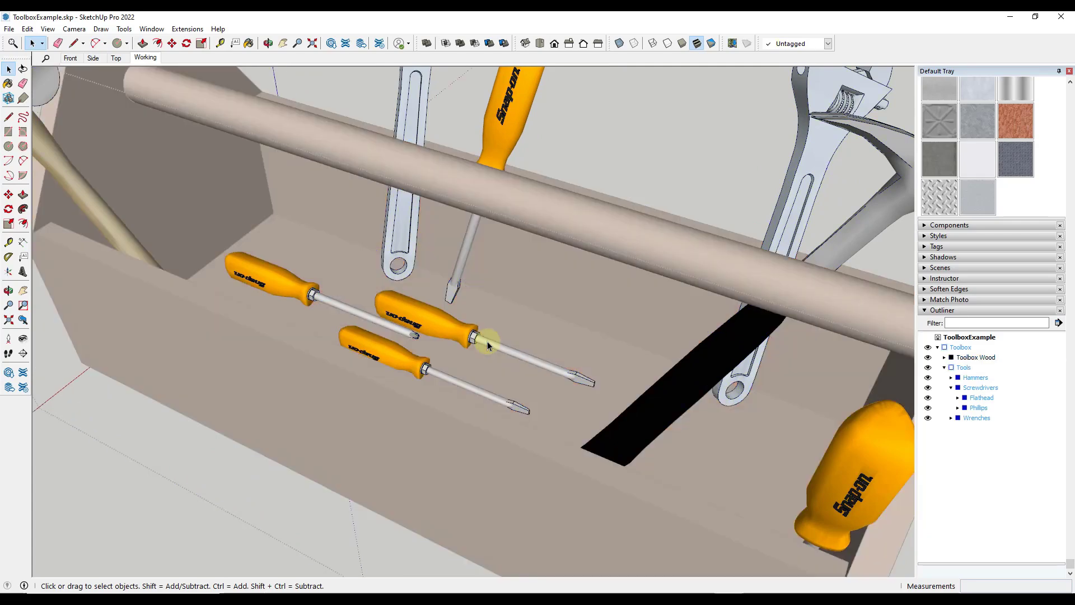
double_click(487, 341)
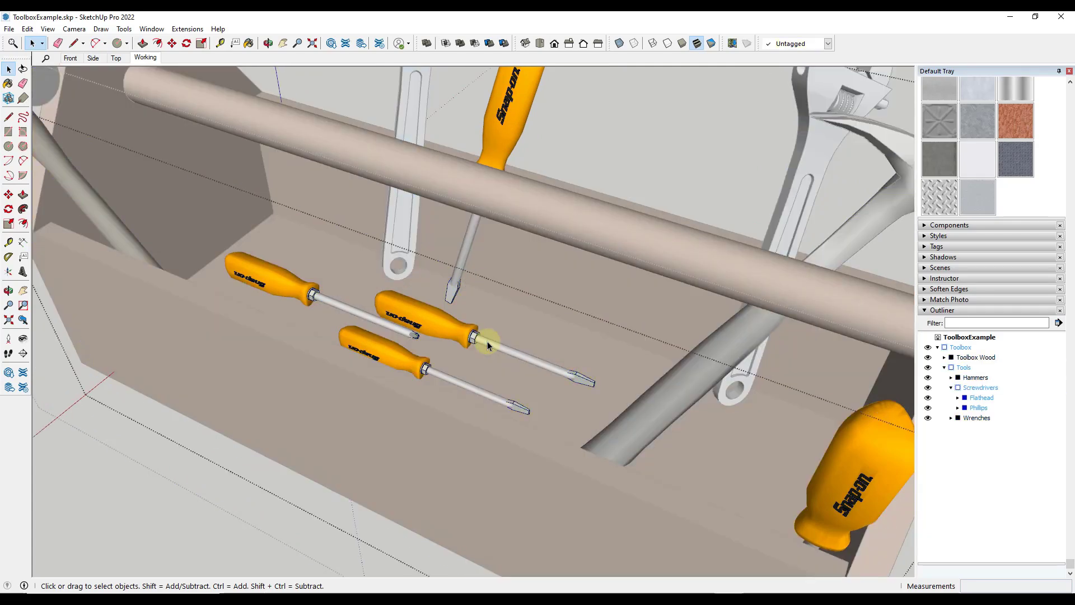
double_click(487, 341)
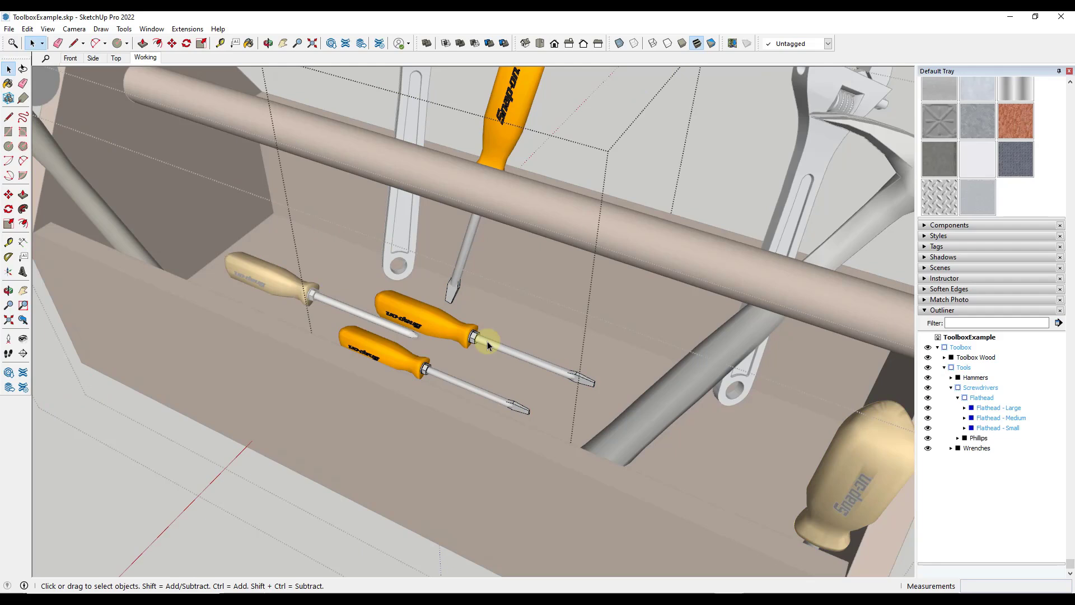
double_click(487, 341)
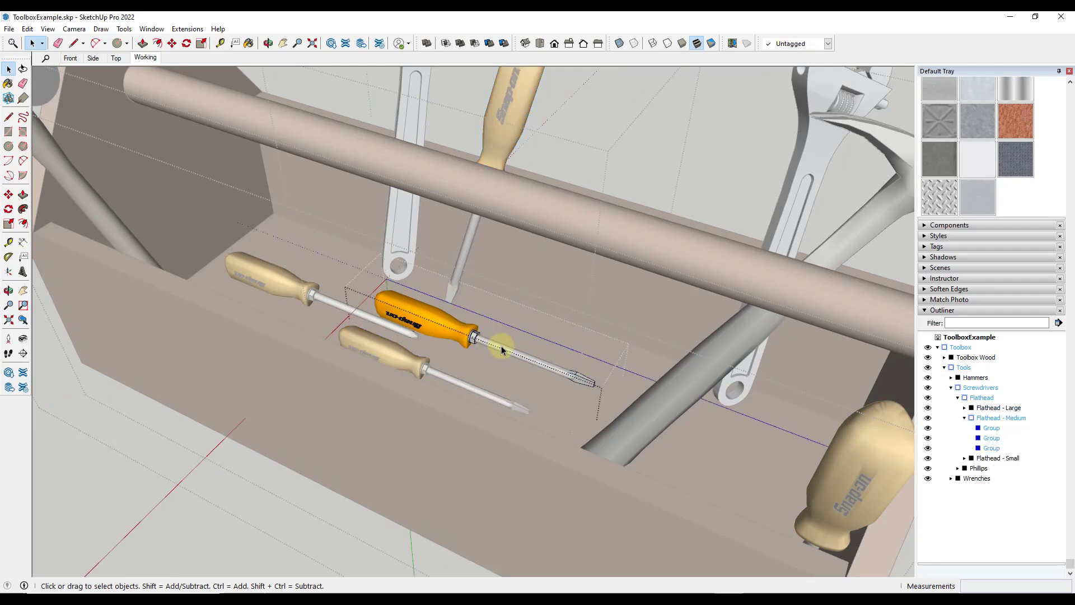
Open the shaft group of the Flathead - Medium screwdriver and paint its faces with Metal Seamed.
click(502, 345)
click(435, 333)
click(511, 350)
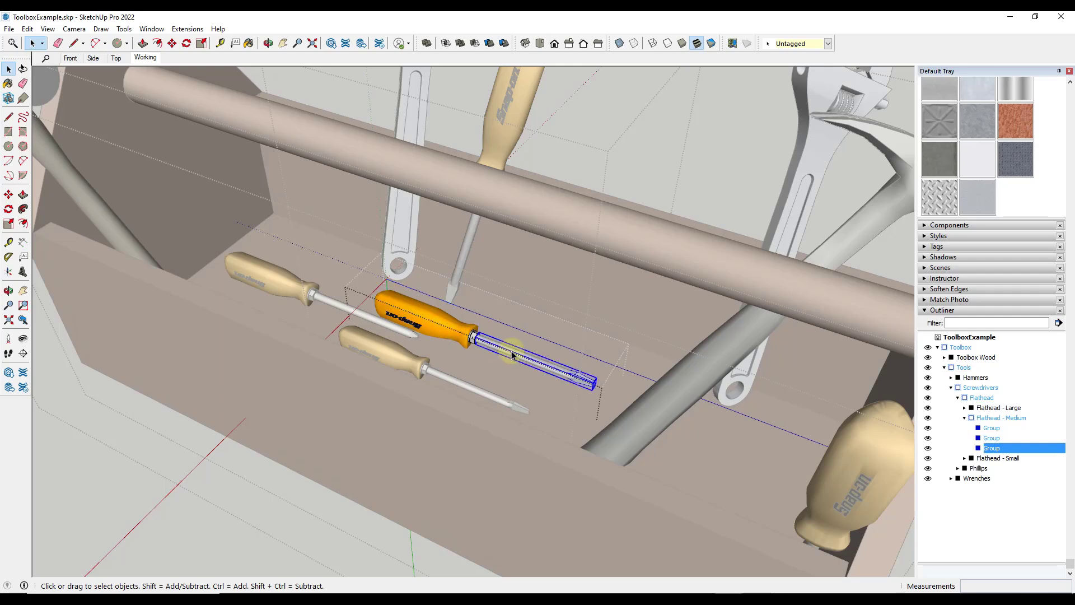
click(986, 169)
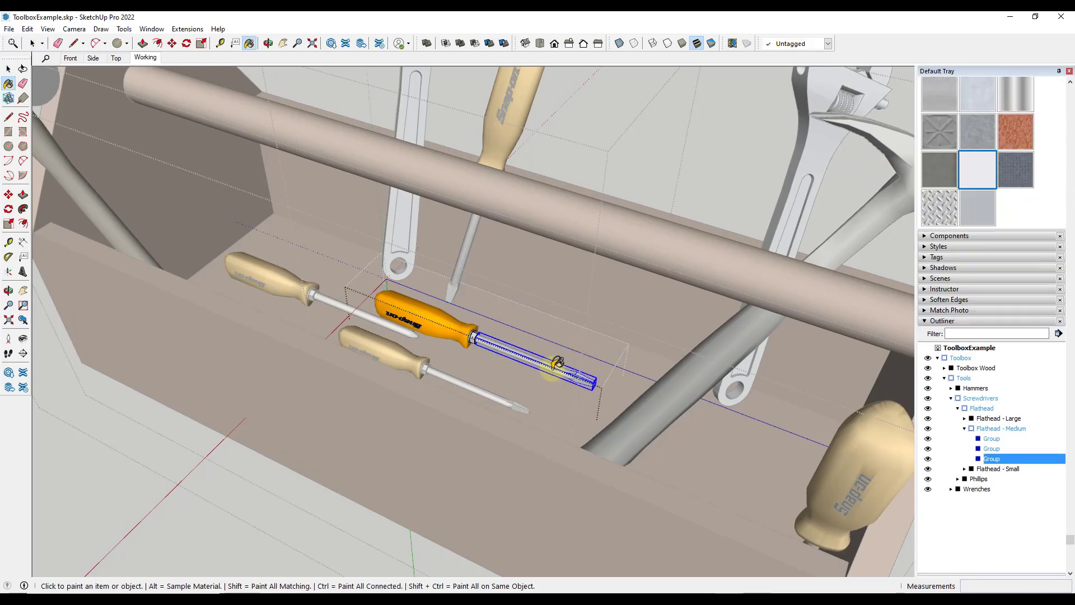
click(939, 169)
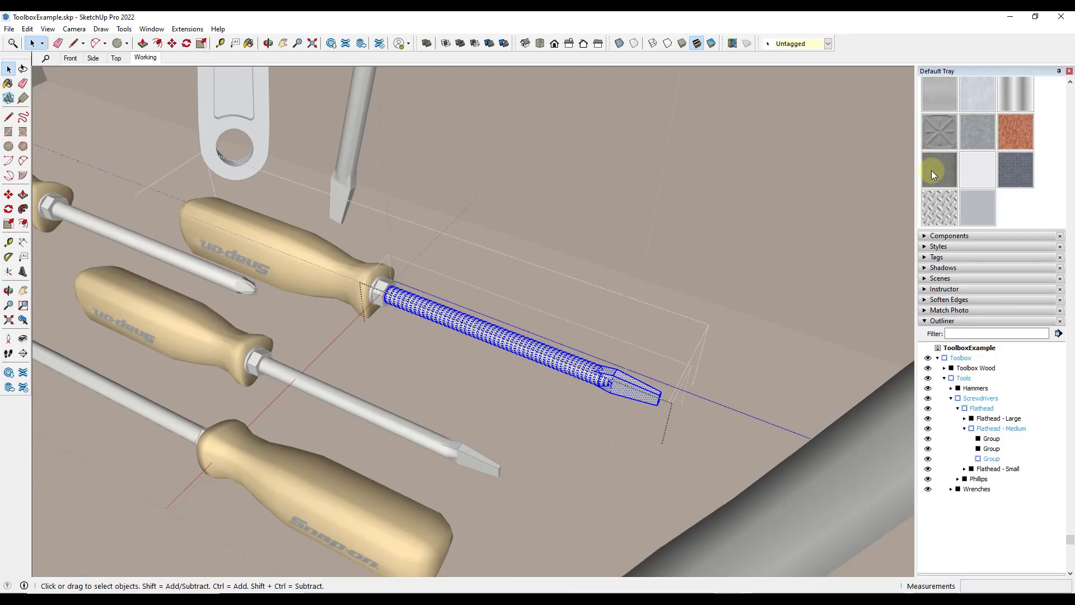
click(931, 170)
click(532, 352)
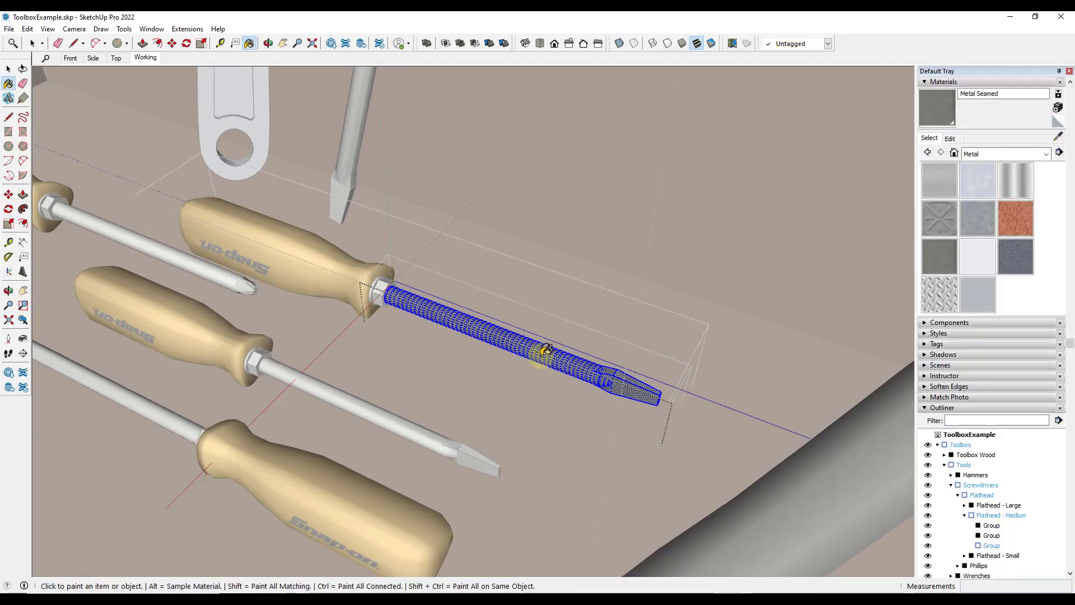
key(space)
Close the nested groups from the medium flathead's shaft out to the top level of the model.
click(594, 291)
key(Escape)
key(Escape)
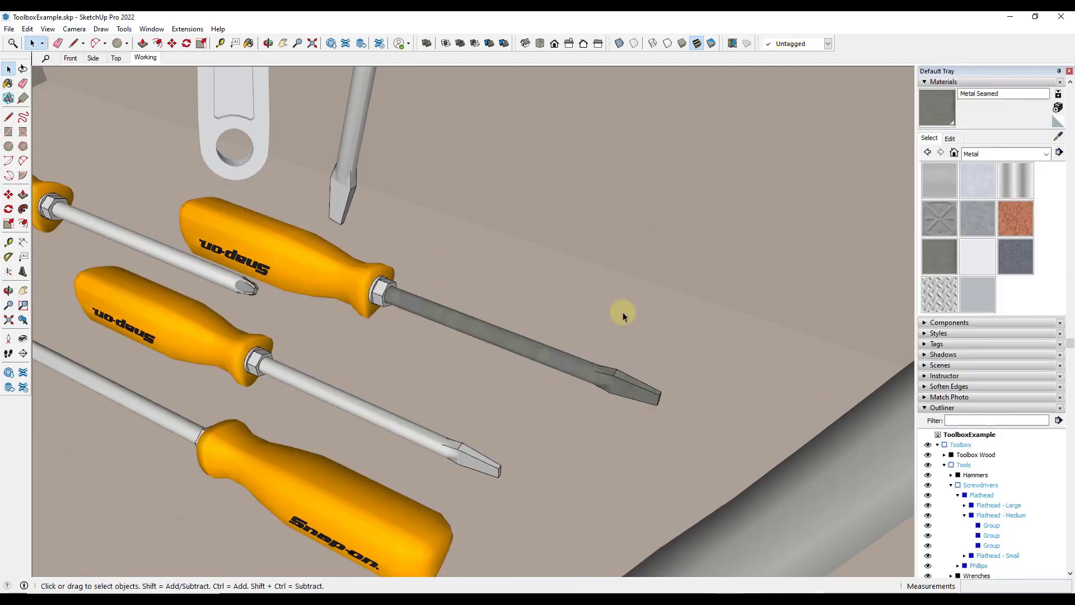
scroll(613, 314, down, 6)
middle_drag(573, 304, 767, 348)
key(Escape)
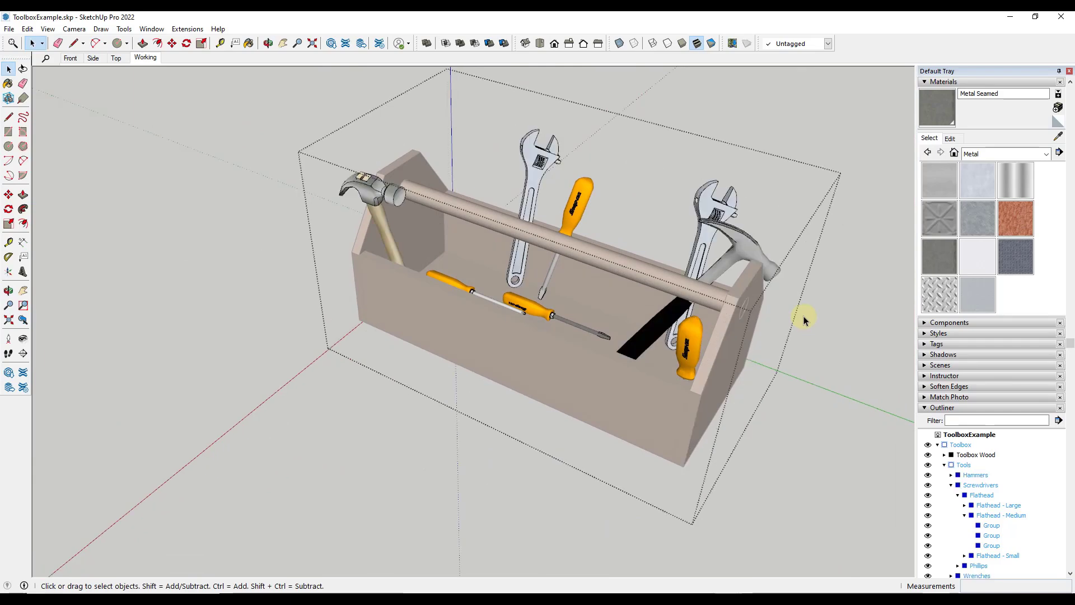
key(Escape)
scroll(676, 236, up, 2)
scroll(751, 245, up, 2)
key(Escape)
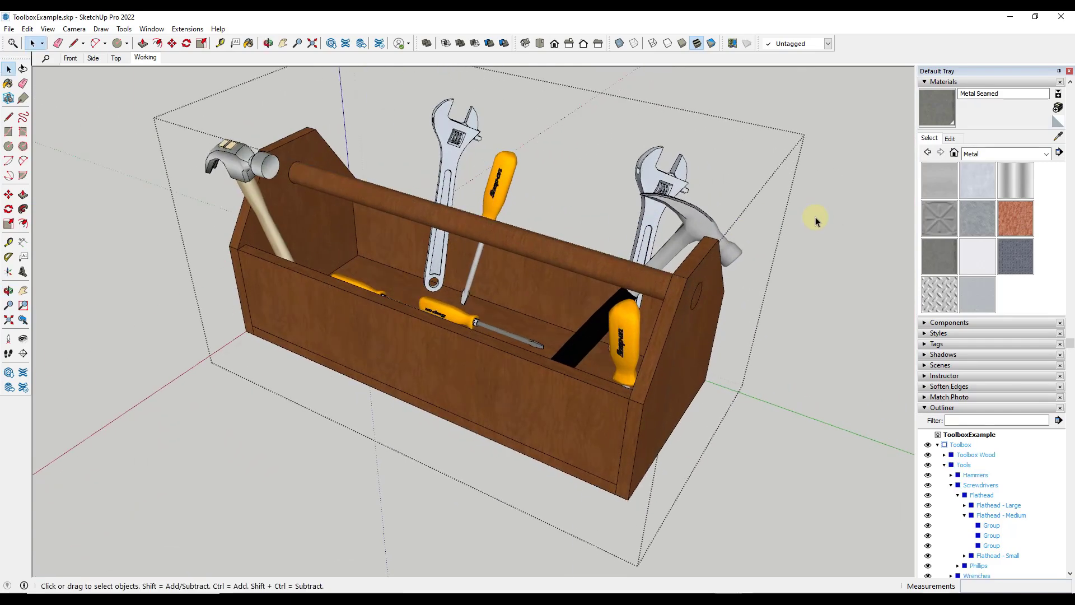
Collapse the Flathead - Medium group in the Outliner.
middle_drag(718, 240, 718, 239)
scroll(461, 308, up, 3)
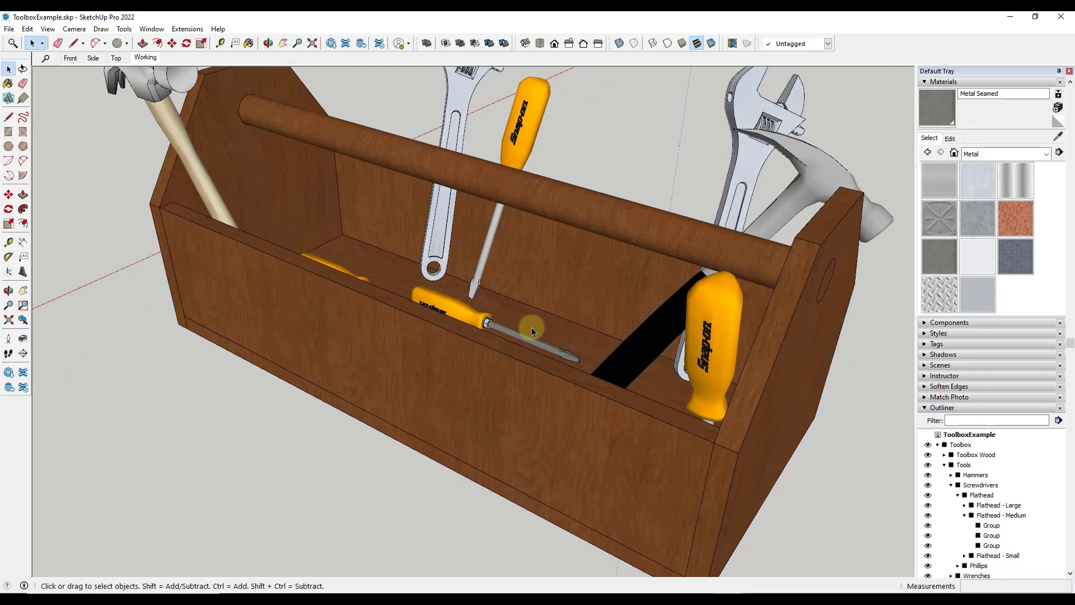
middle_drag(532, 326, 495, 324)
scroll(980, 504, down, 3)
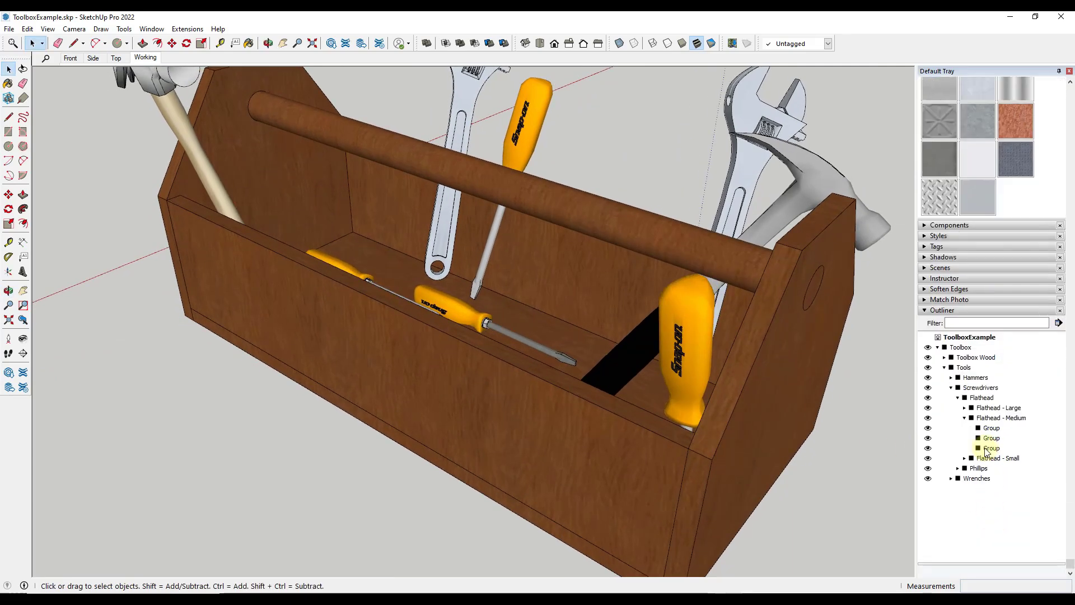
click(964, 418)
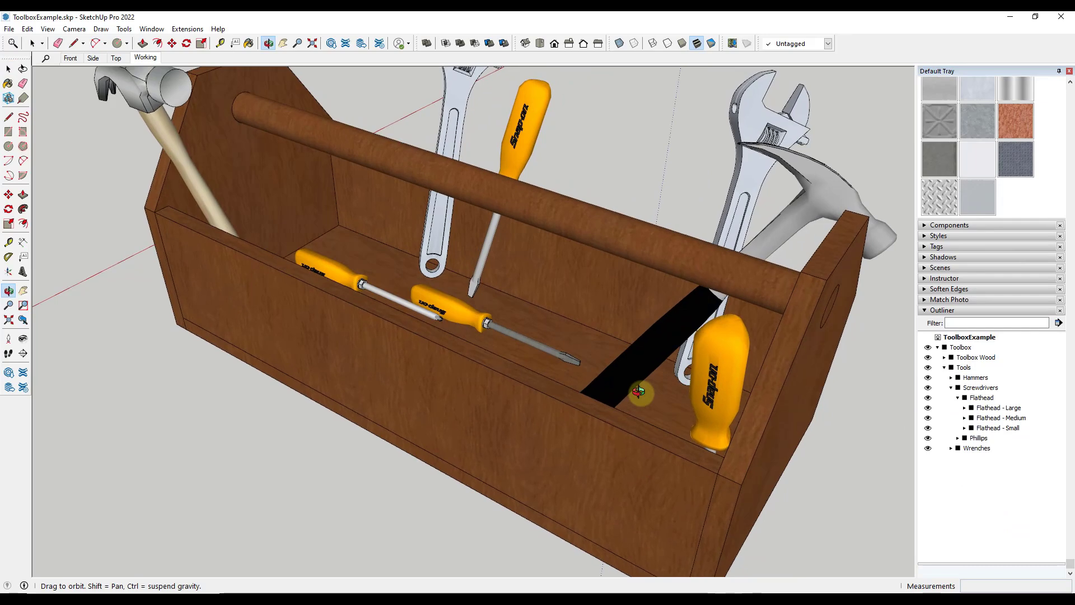
Expand Flathead - Large in the Outliner and open its three subgroups in turn, ending with the shaft group open for editing.
click(987, 408)
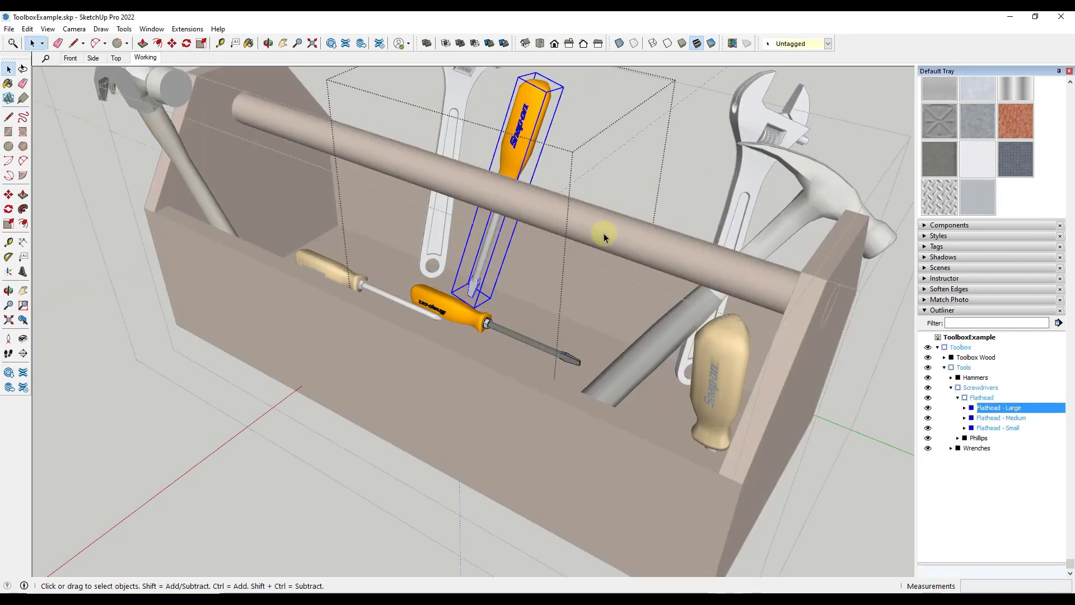
click(964, 408)
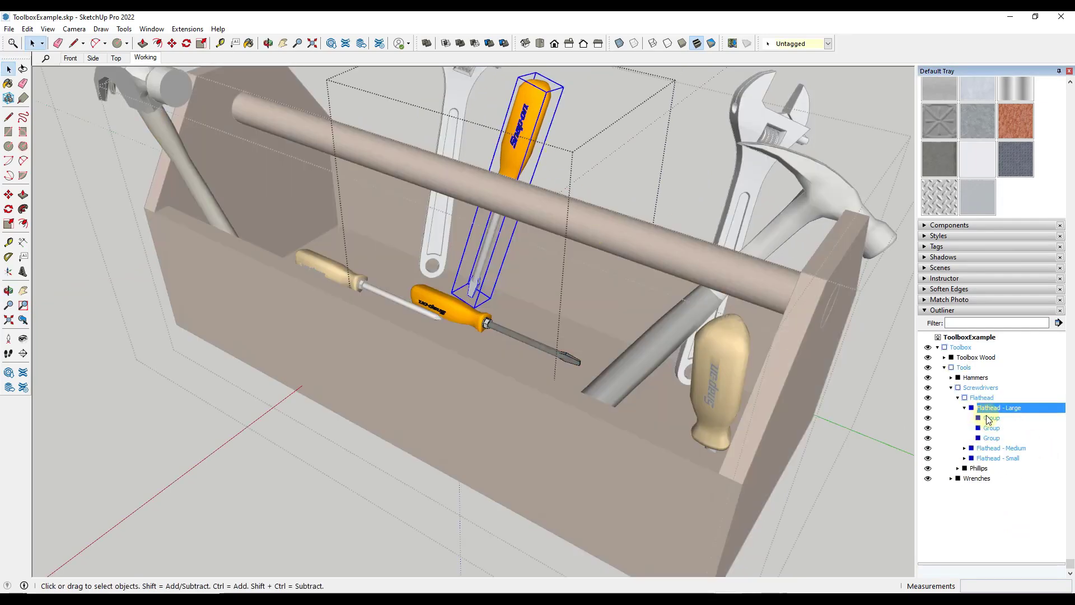
double_click(989, 418)
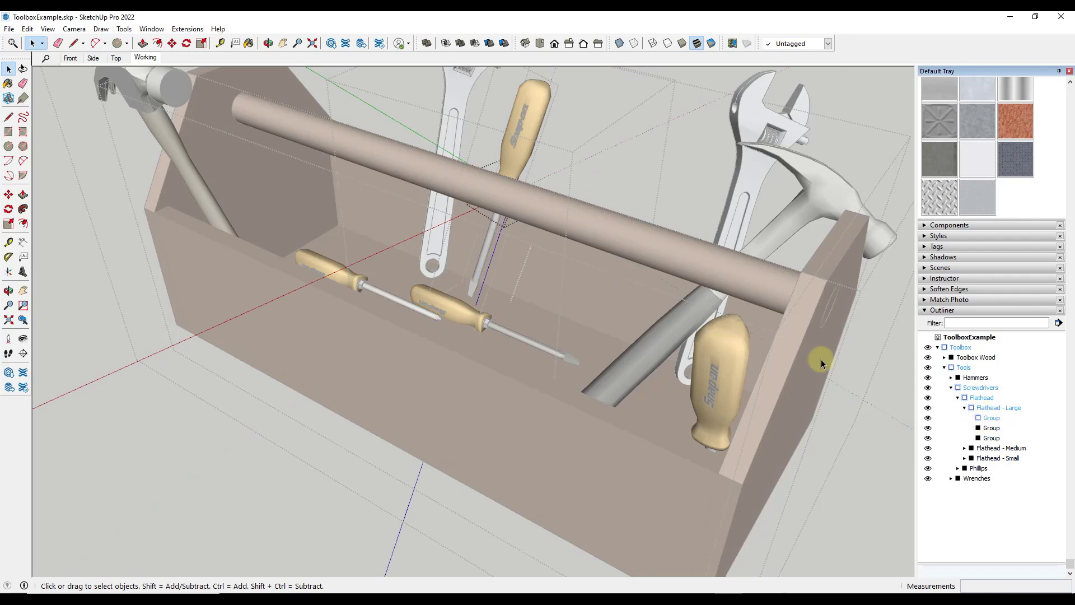
double_click(988, 428)
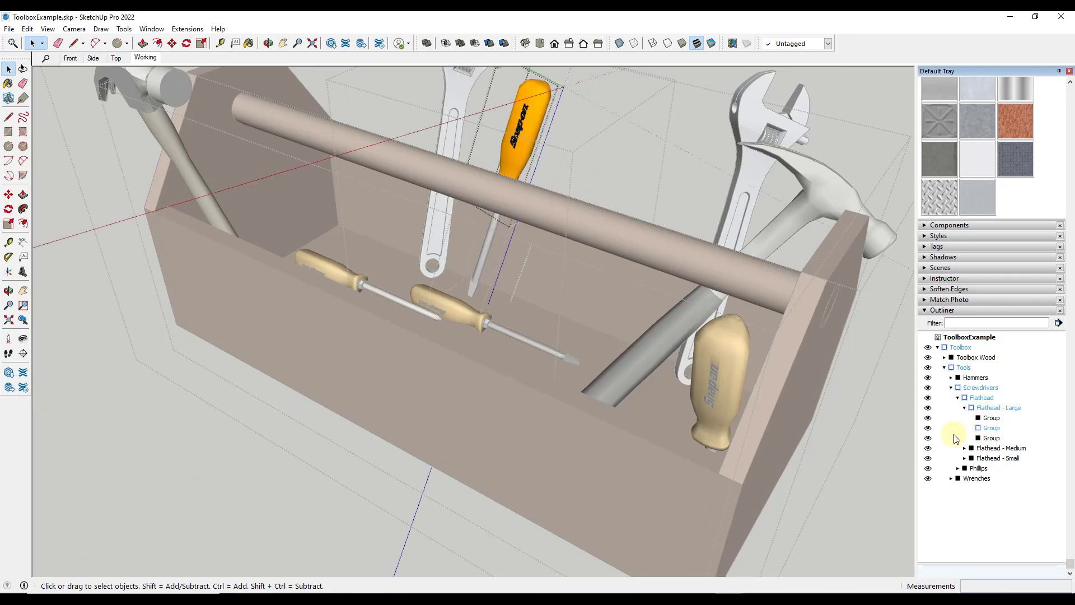
double_click(991, 438)
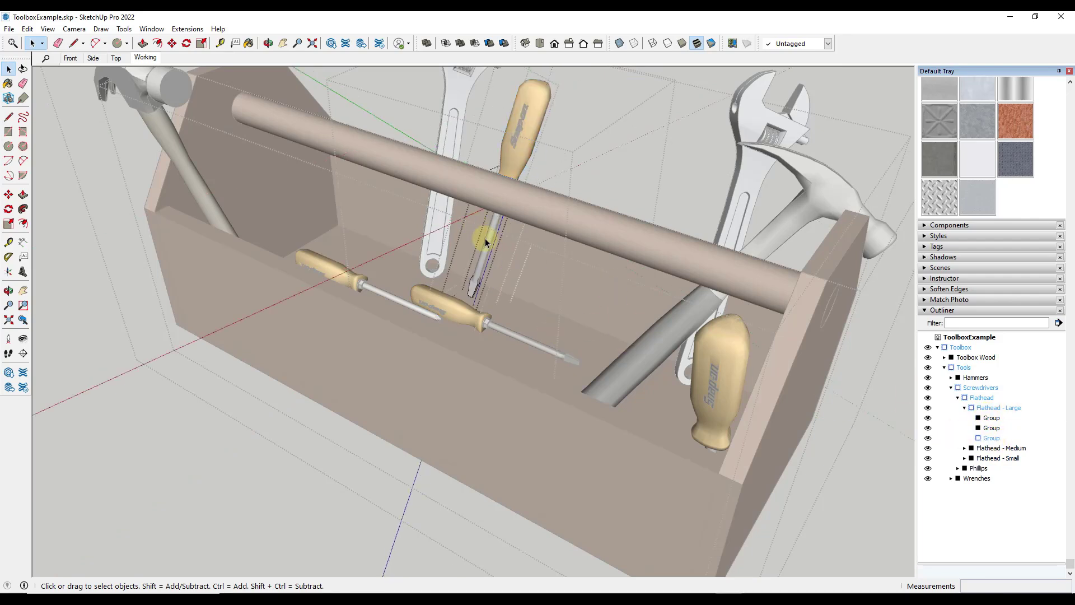
Paint the shaft of the Flathead - Large screwdriver with Steel Brushed Stainless.
mouse_move(489, 237)
middle_down()
mouse_move(475, 180)
mouse_move(492, 236)
middle_up()
scroll(476, 180, up, 2)
key(b)
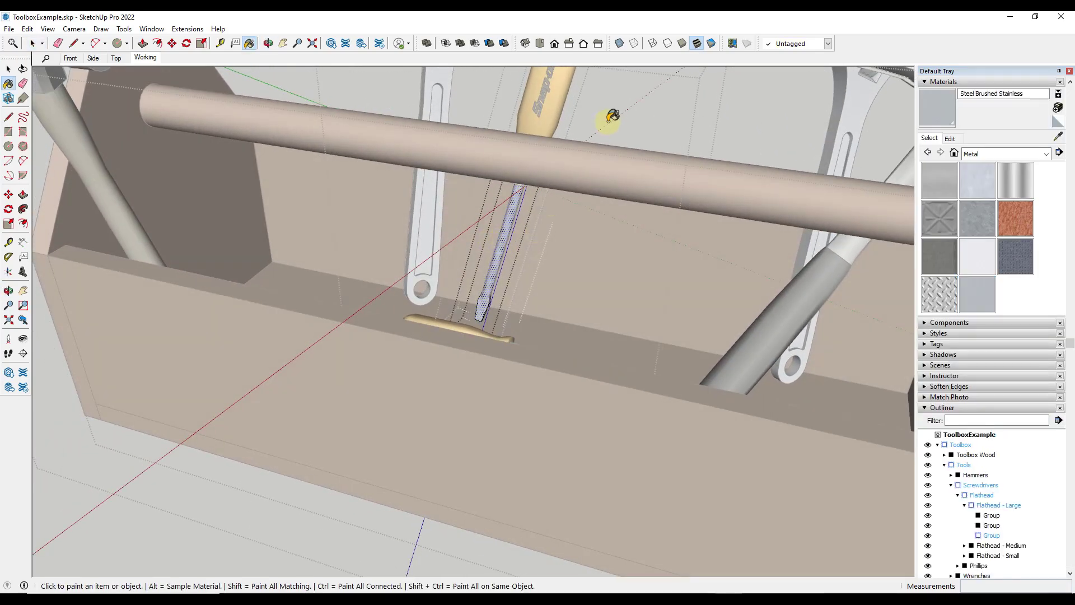
Close the nested groups from the large flathead's shaft out to the top level and fit the model in view.
key(space)
key(Escape)
key(shift+z)
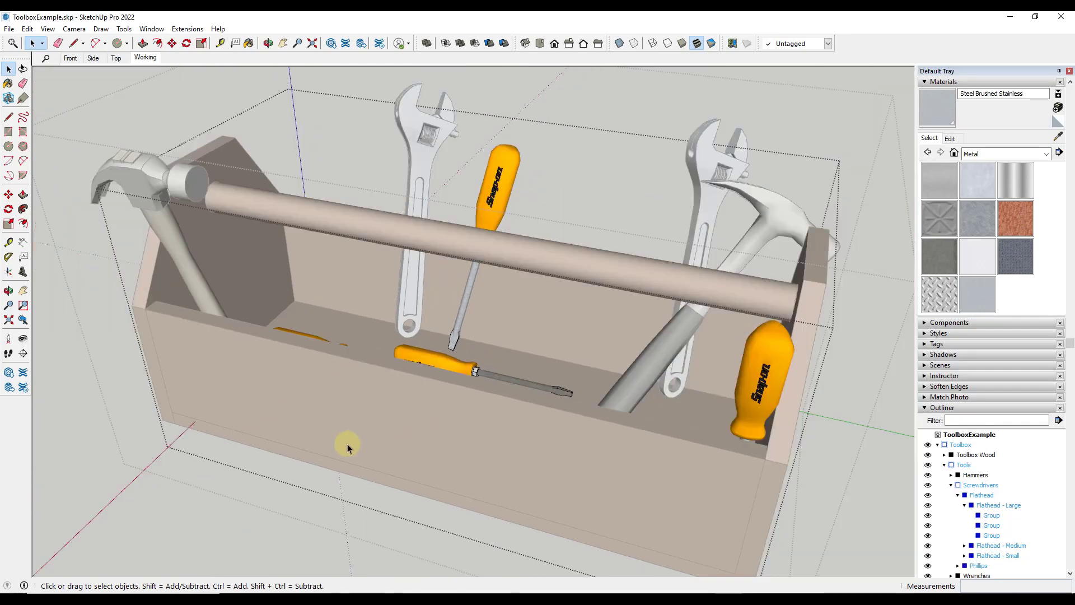
click(237, 514)
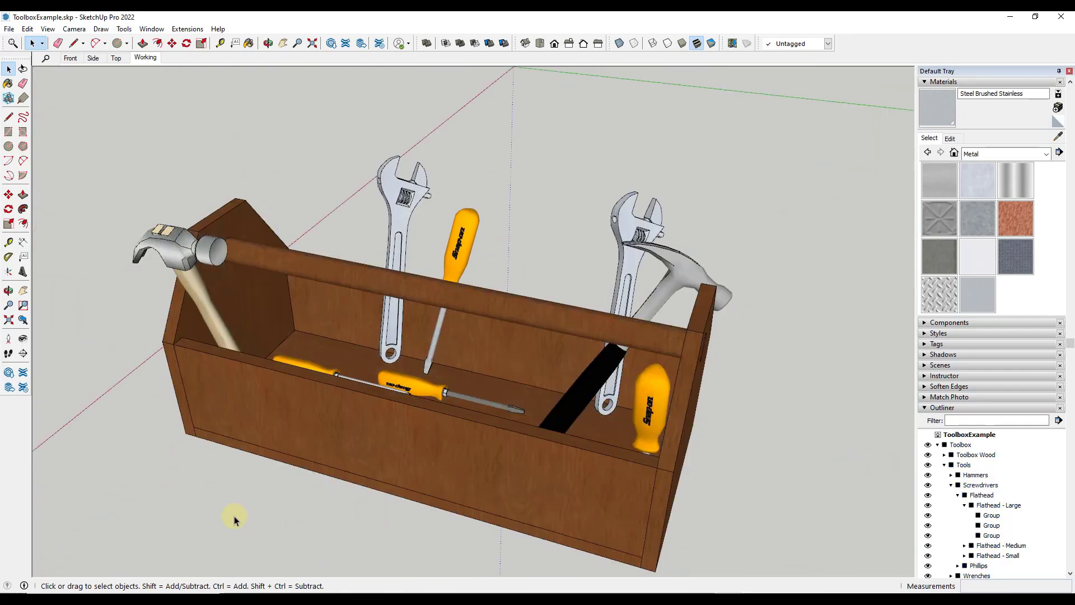
middle_drag(235, 516, 505, 319)
scroll(503, 336, down, 2)
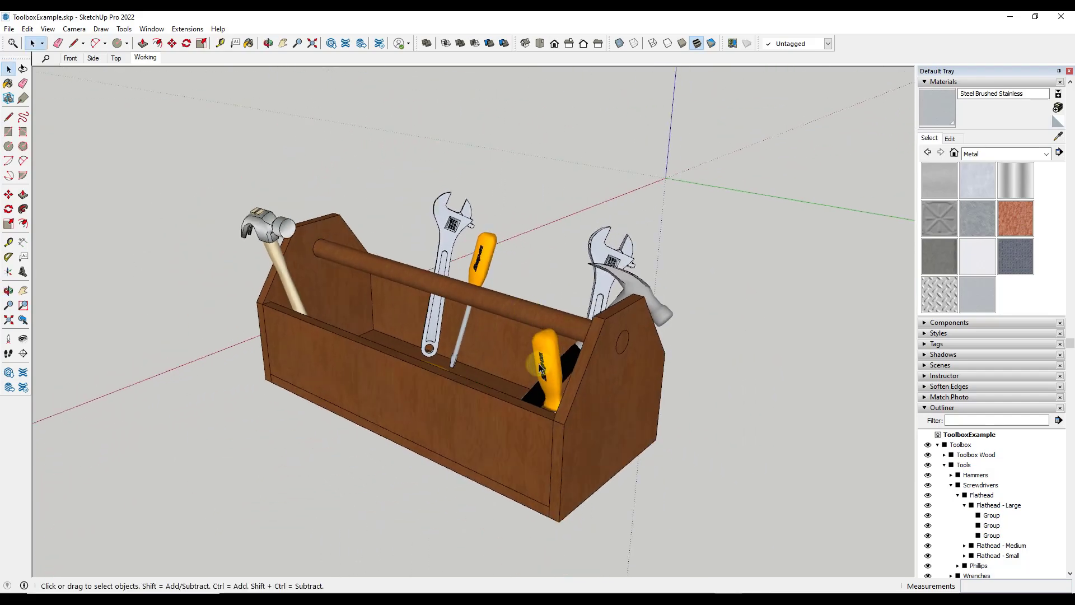
scroll(484, 357, up, 2)
scroll(499, 362, down, 1)
mouse_move(499, 362)
middle_down()
mouse_move(493, 327)
mouse_move(504, 347)
middle_up()
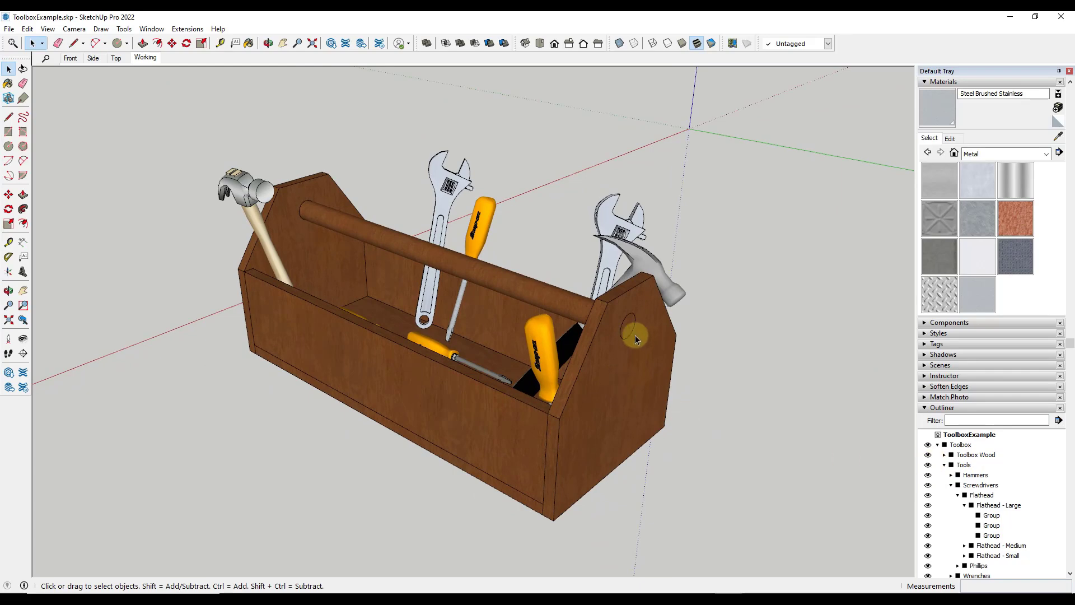
middle_drag(635, 335, 297, 313)
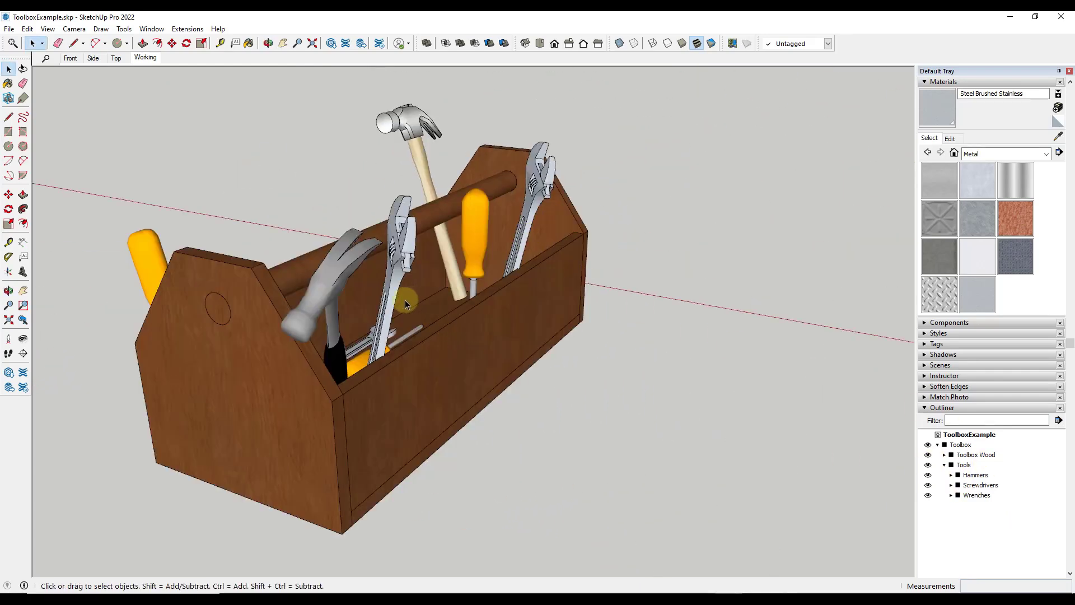
mouse_move(418, 220)
middle_down()
mouse_move(498, 204)
mouse_move(457, 237)
mouse_move(426, 224)
middle_up()
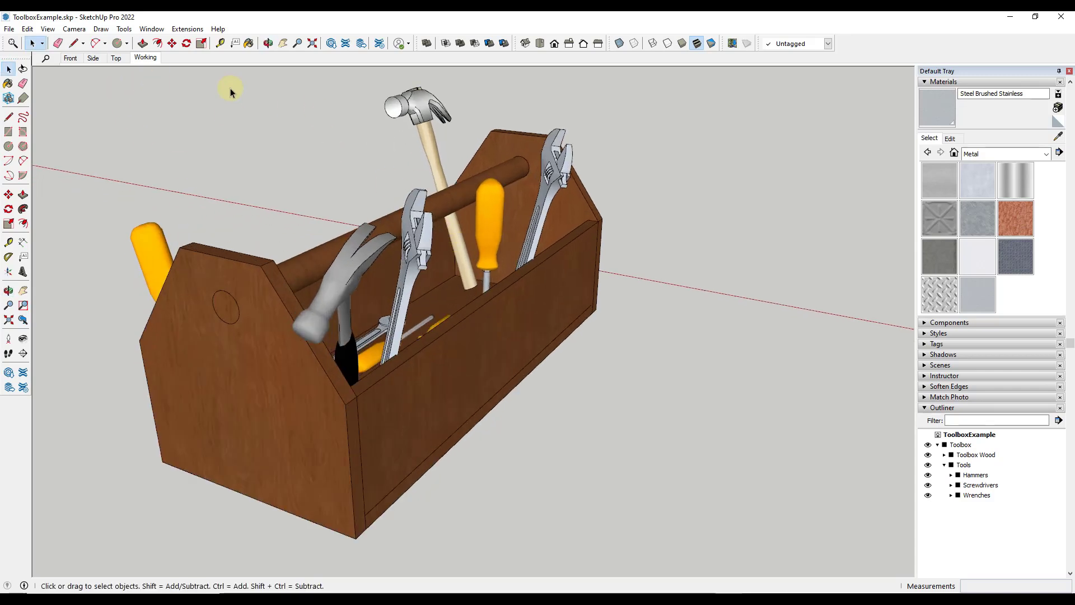
Add a new scene after Working and rename it Tools.
right_click(139, 56)
click(167, 93)
right_click(174, 56)
click(216, 118)
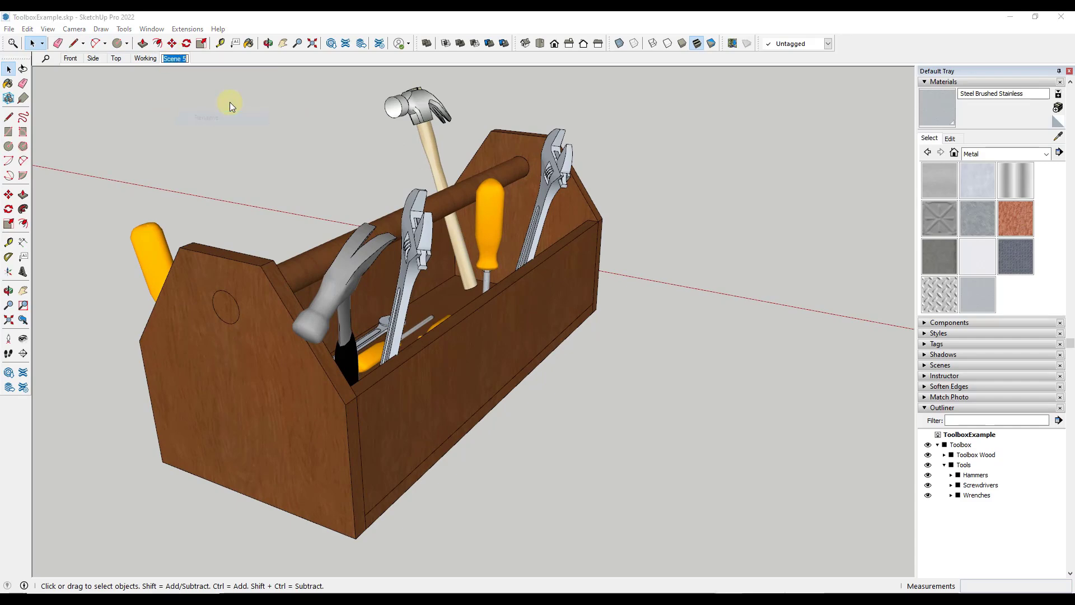
text(Tools)
key(Return)
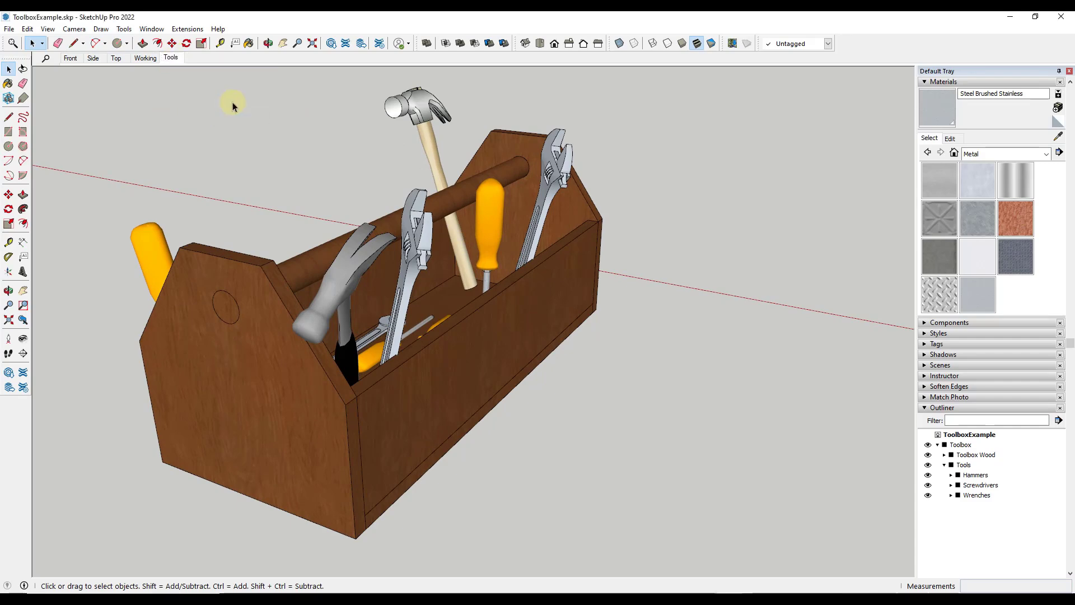
Hide the Toolbox Wood group and update the Tools scene with a view of all the tools from the toolbox's front side.
click(927, 455)
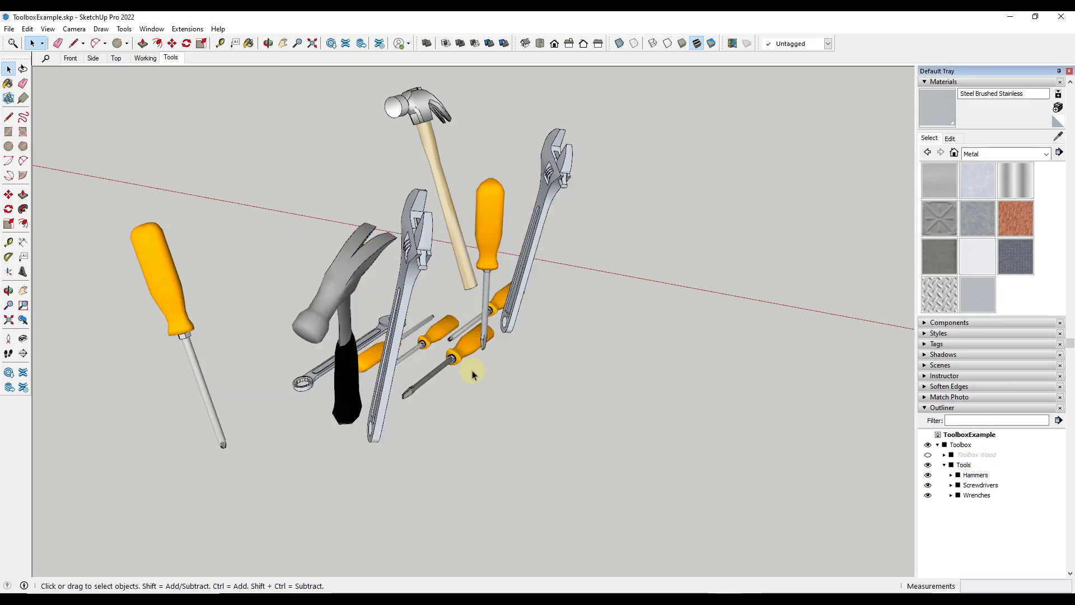
middle_drag(319, 276, 644, 313)
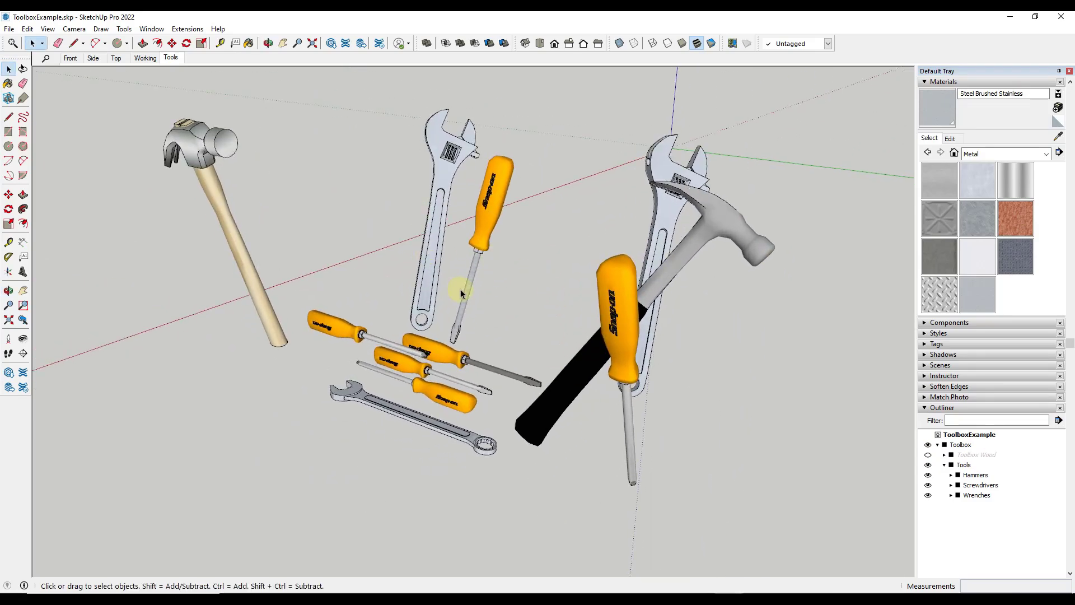
middle_drag(461, 289, 453, 286)
scroll(521, 173, up, 1)
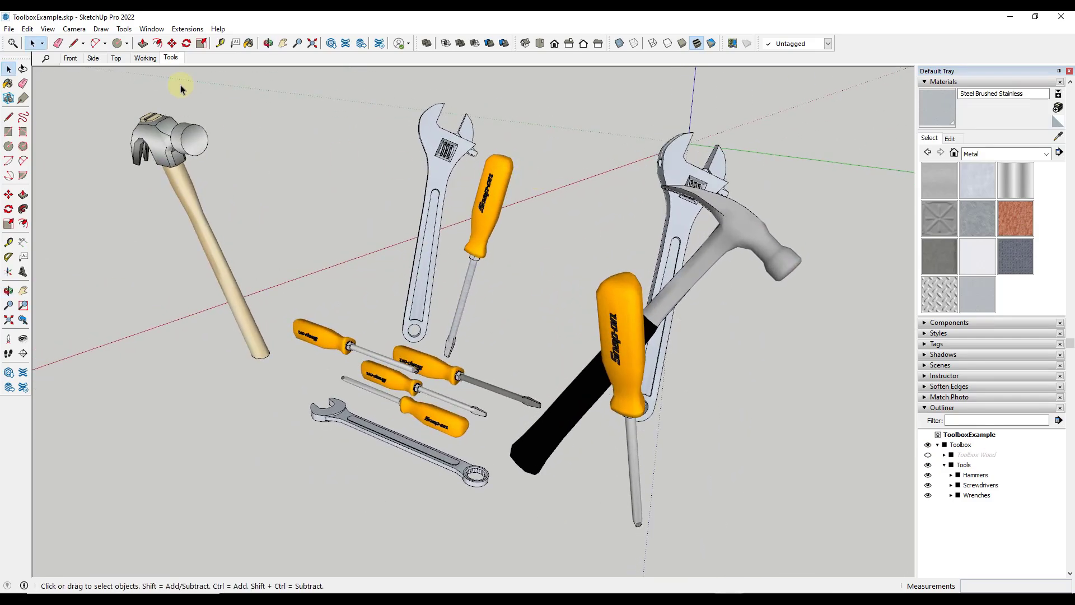
right_click(169, 56)
click(206, 105)
Switch back and forth between the Working and Tools scenes to compare them, finishing on Tools.
click(145, 59)
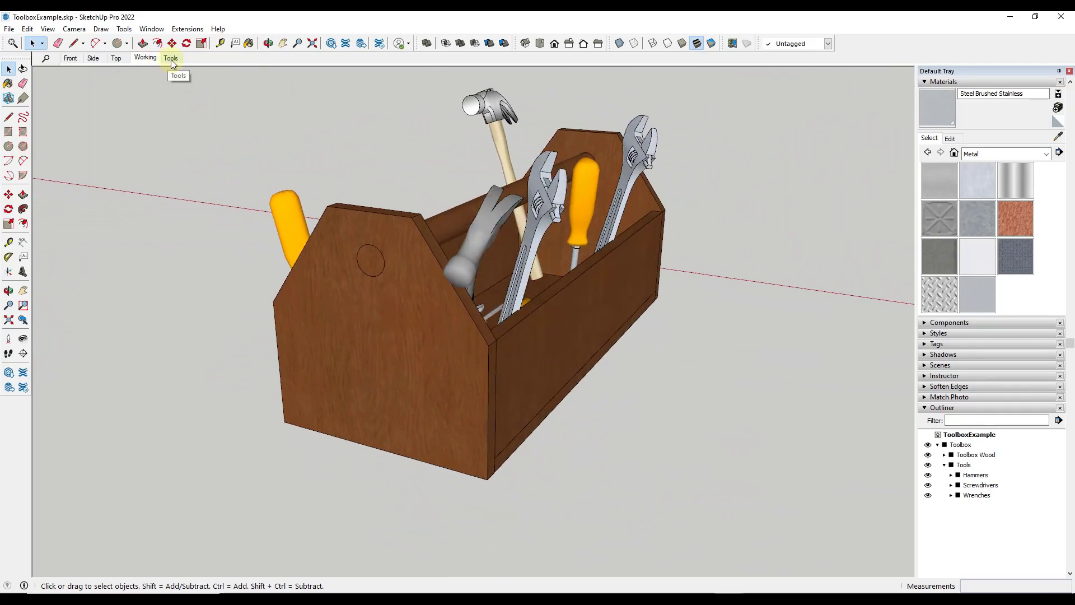
click(170, 58)
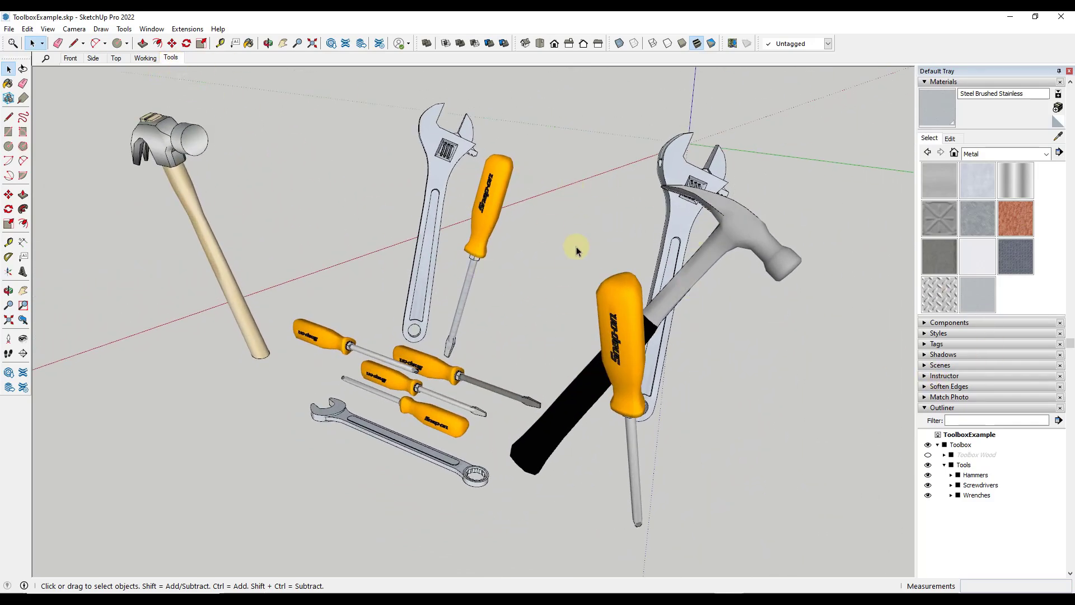
click(145, 58)
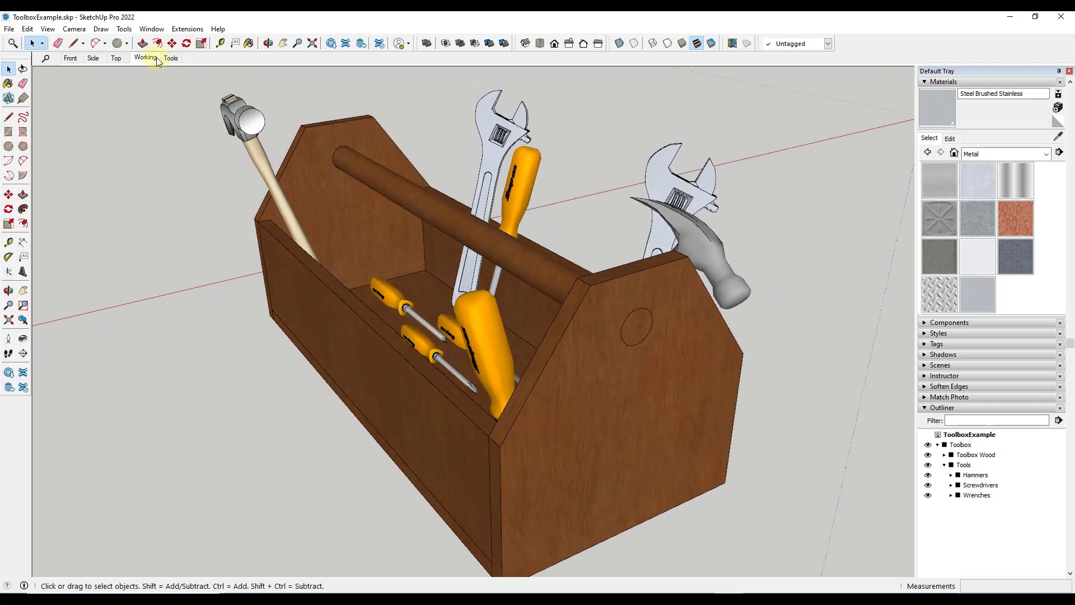
click(170, 58)
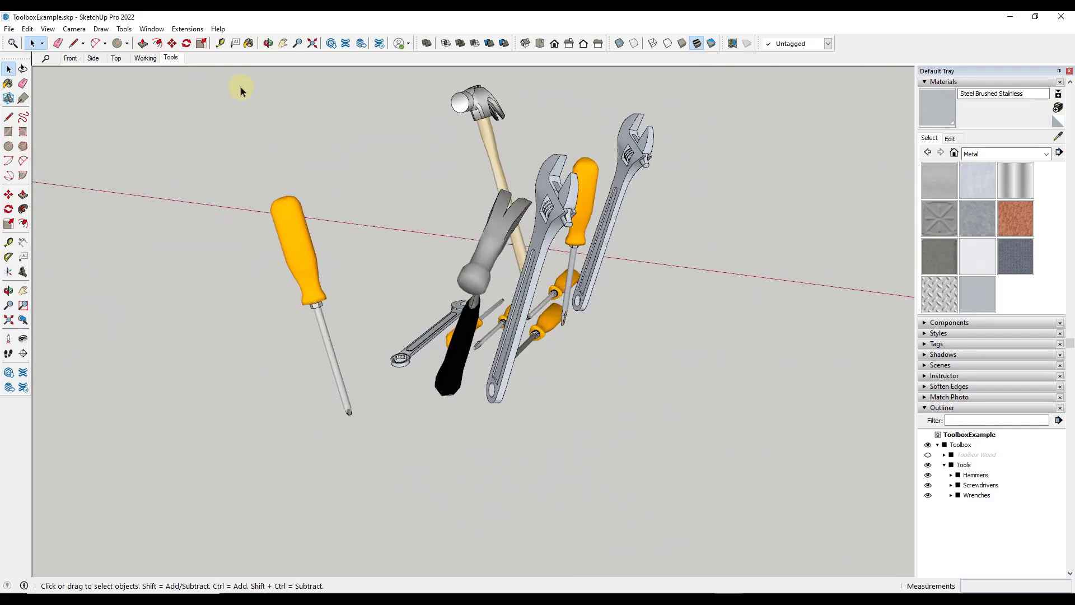